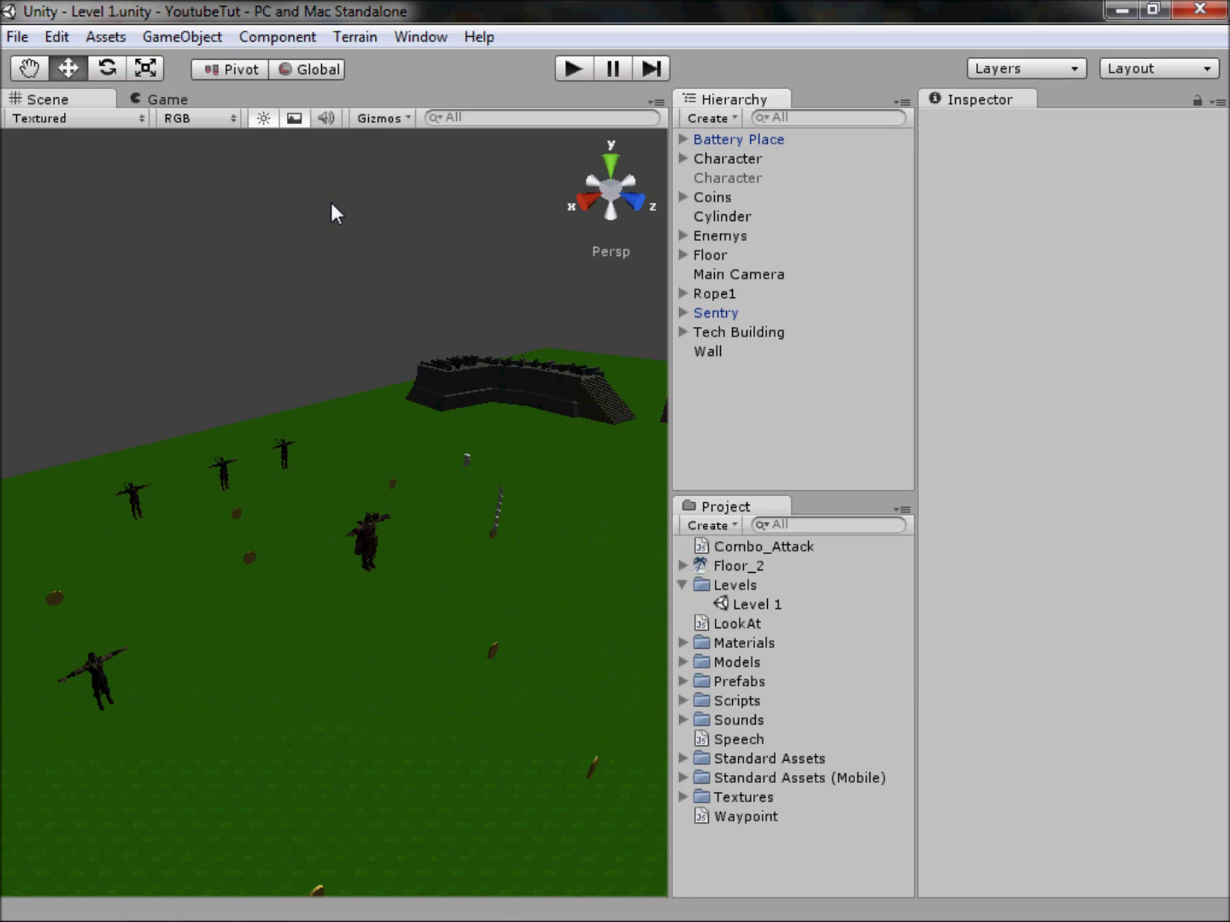
- Play-test the scene to see how the enemies react as the character moves around, and stop the test
middle_click_drag(230, 611, 282, 574)
scroll(277, 565, "up", 4)
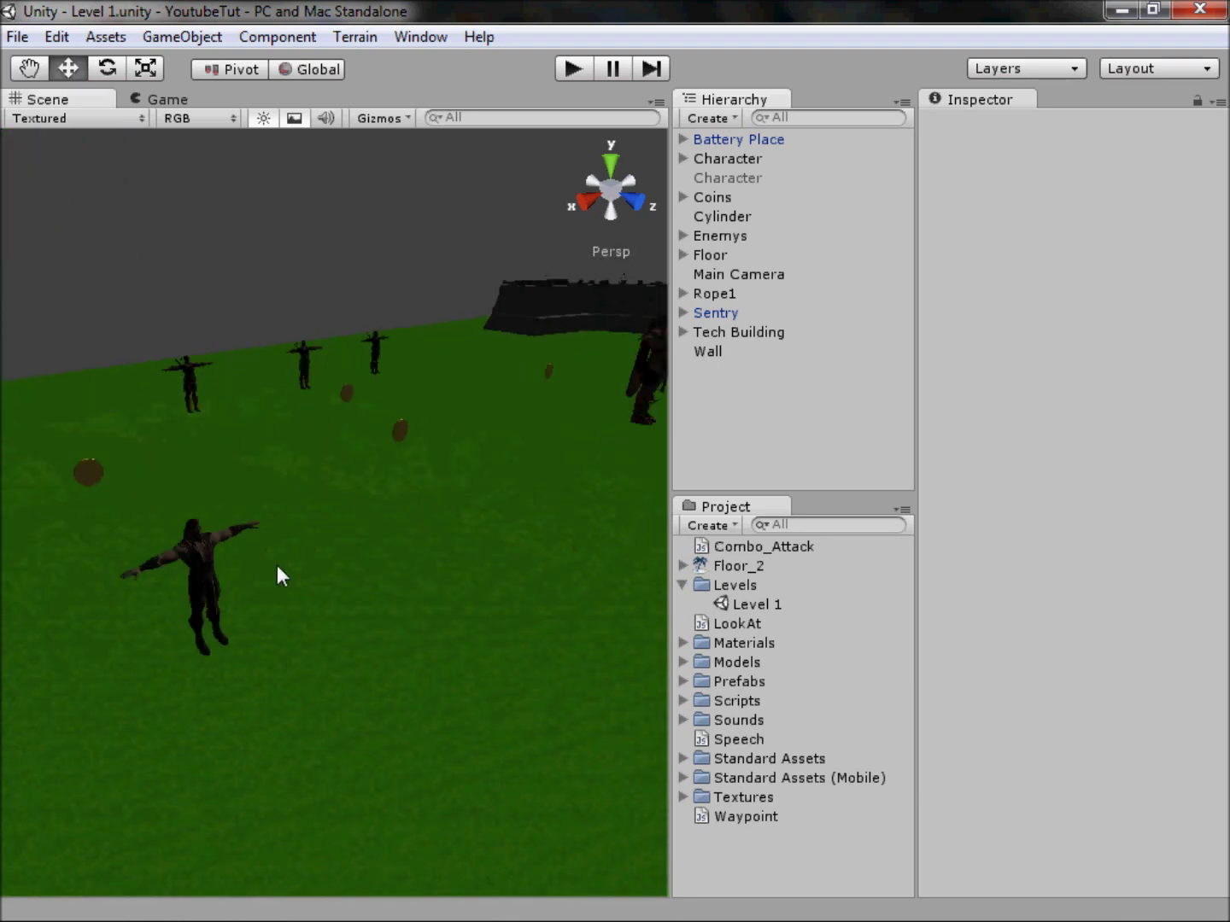
right_click_drag(278, 566, 587, 565)
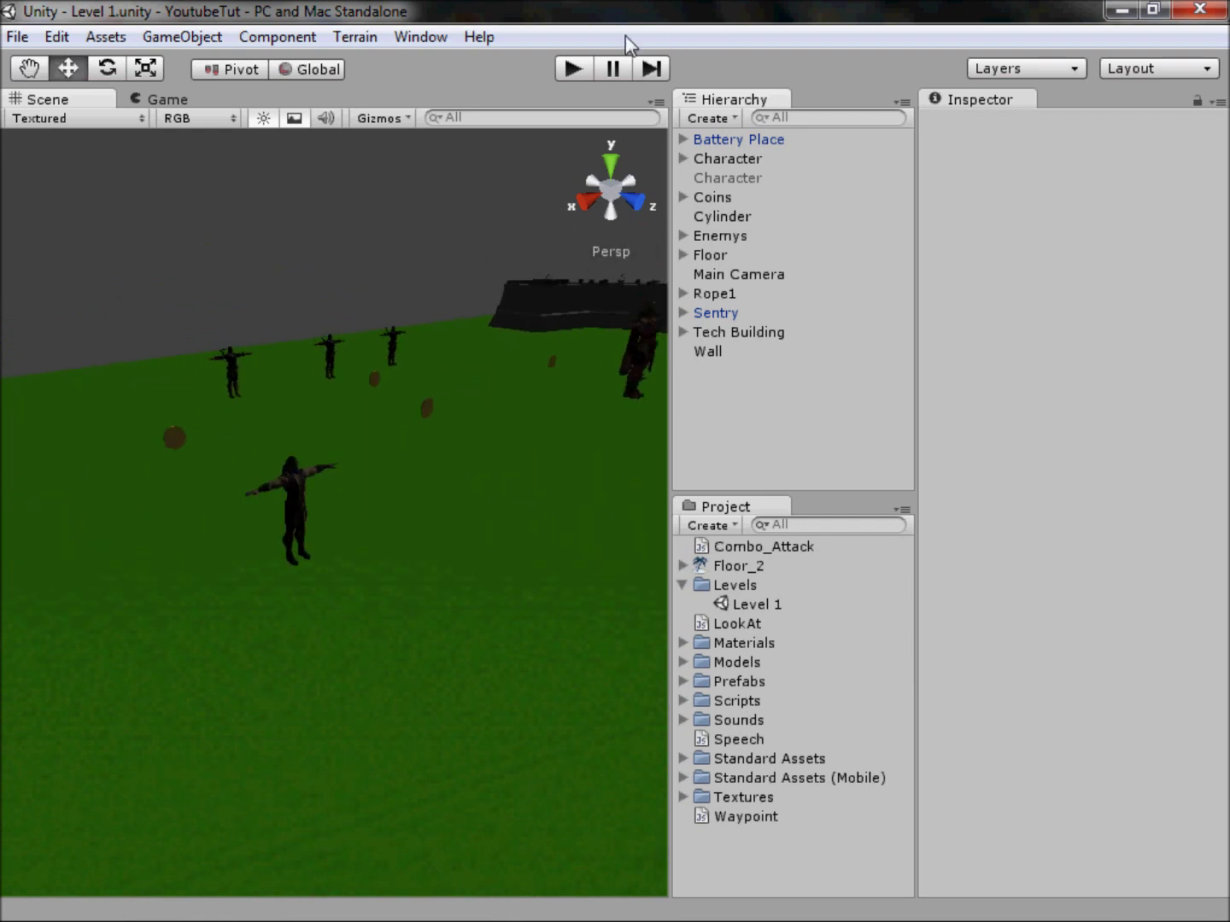
left_click(573, 67)
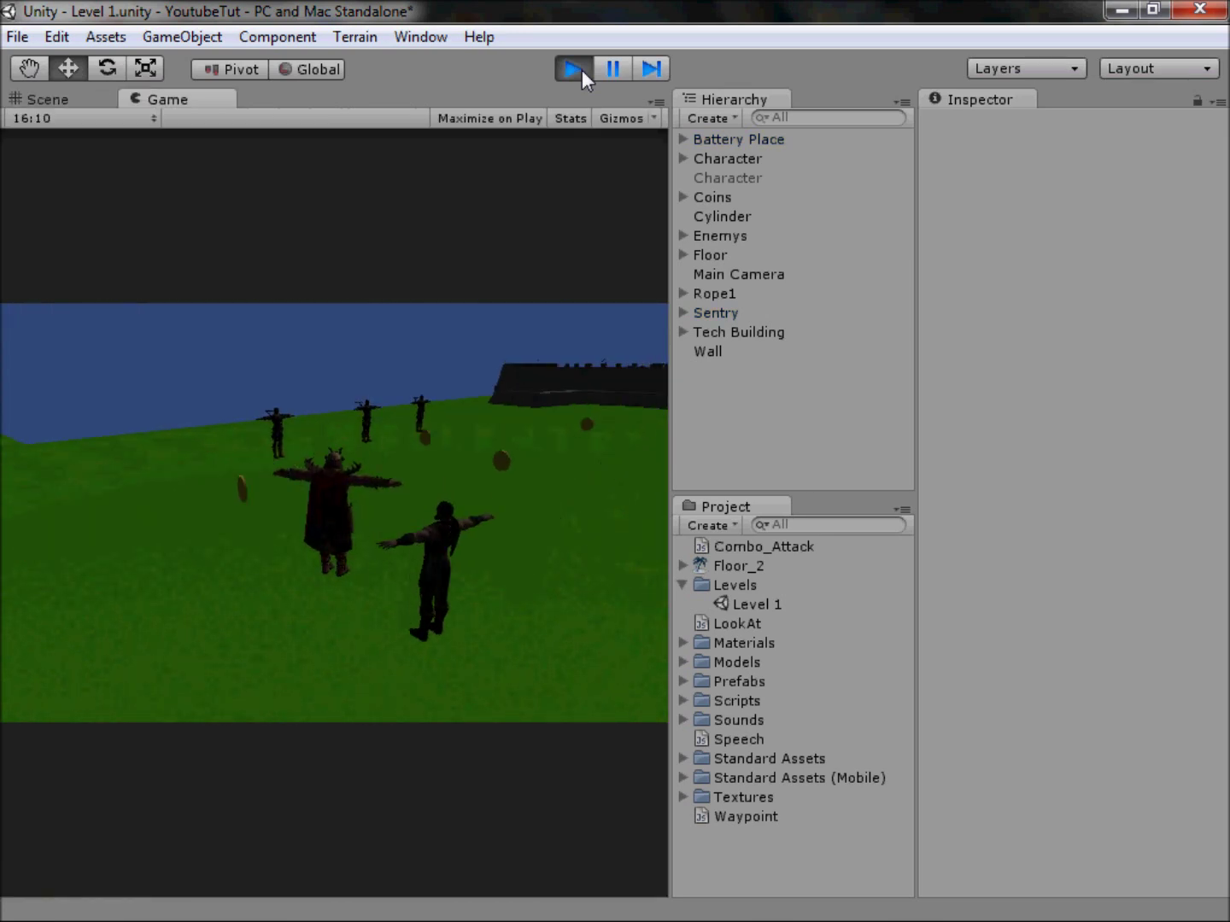
left_click(581, 70)
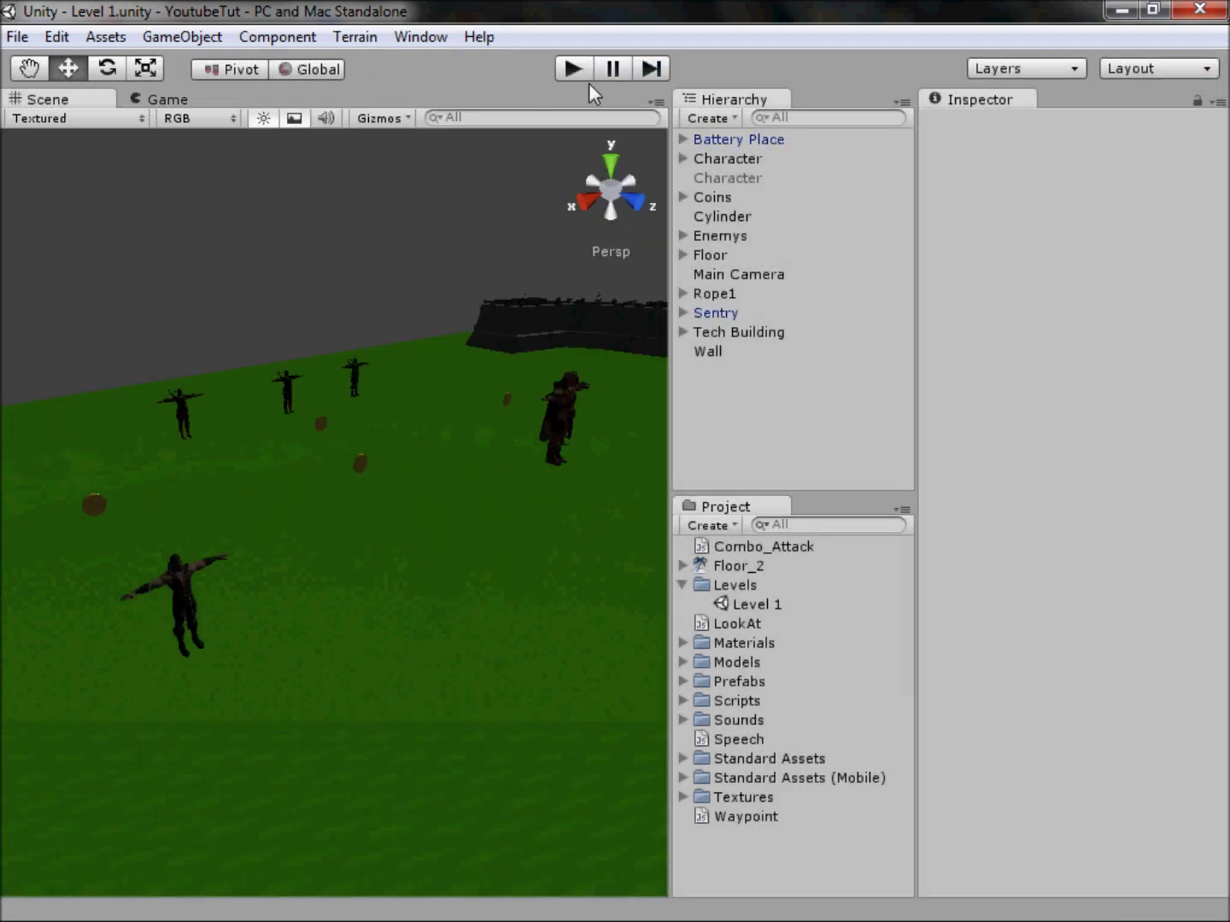
- Examine the placement and facing of the enemy models standing on the green floor in the scene
scroll(408, 426, "up", 3)
middle_click_drag(409, 426, 472, 557)
scroll(384, 511, "up", 2)
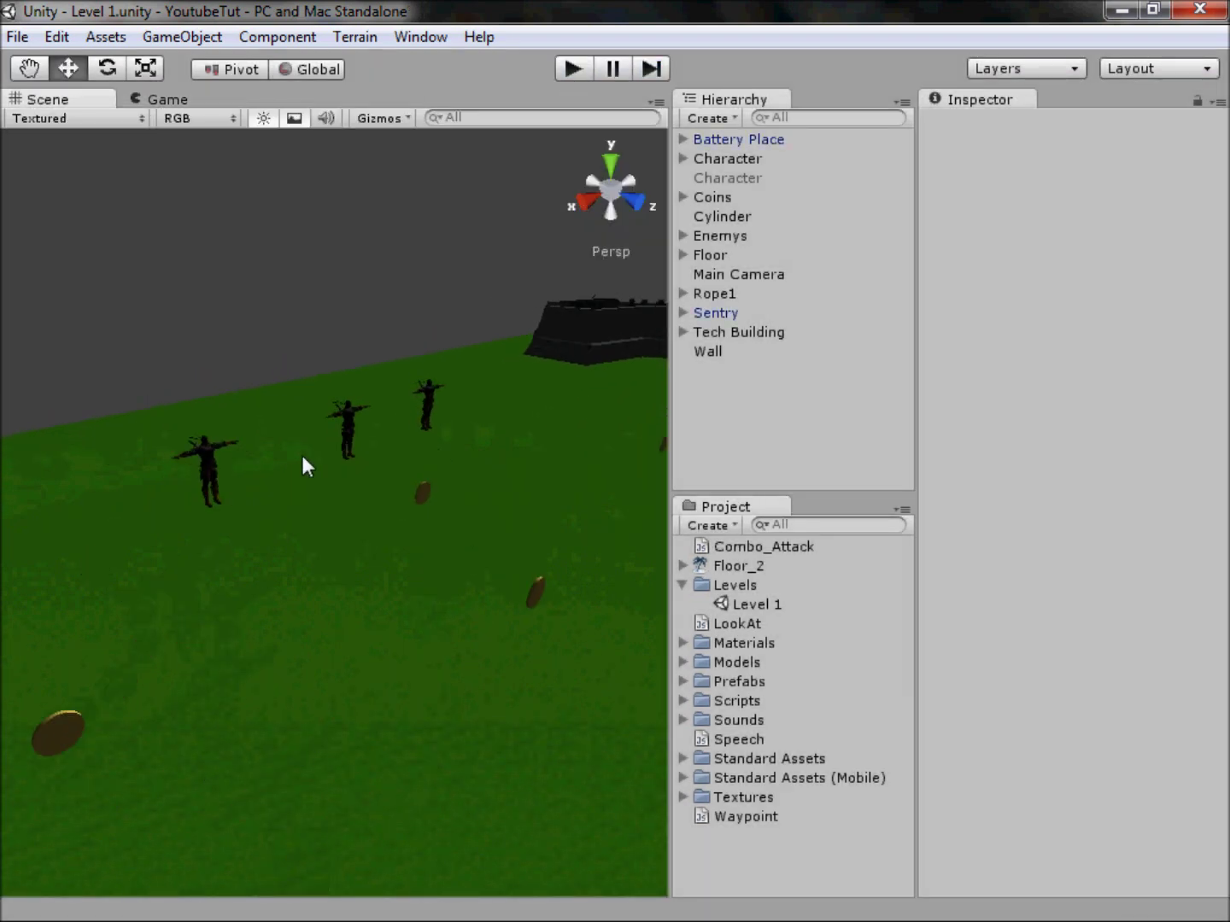
middle_click_drag(303, 466, 409, 566)
scroll(180, 533, "up", 2)
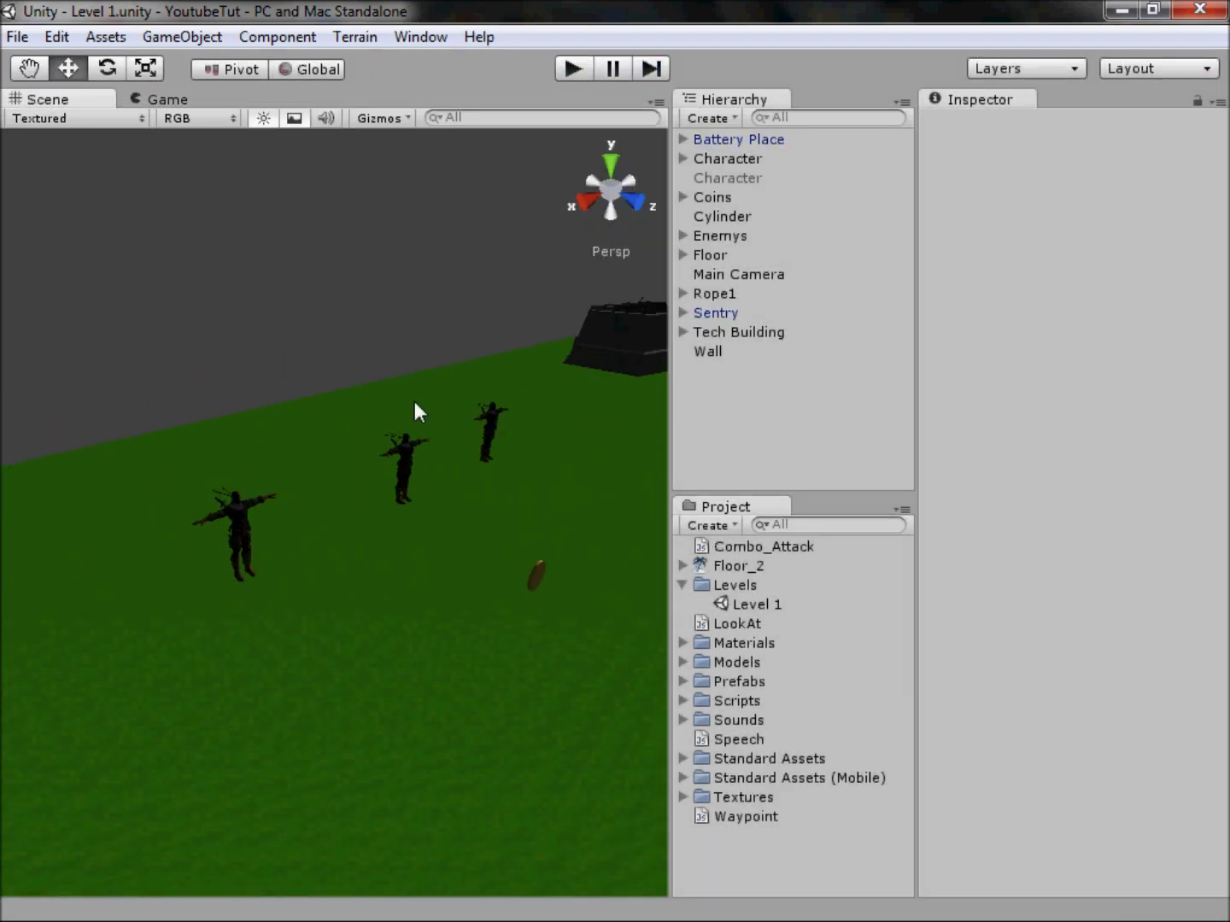
scroll(458, 596, "down", 5)
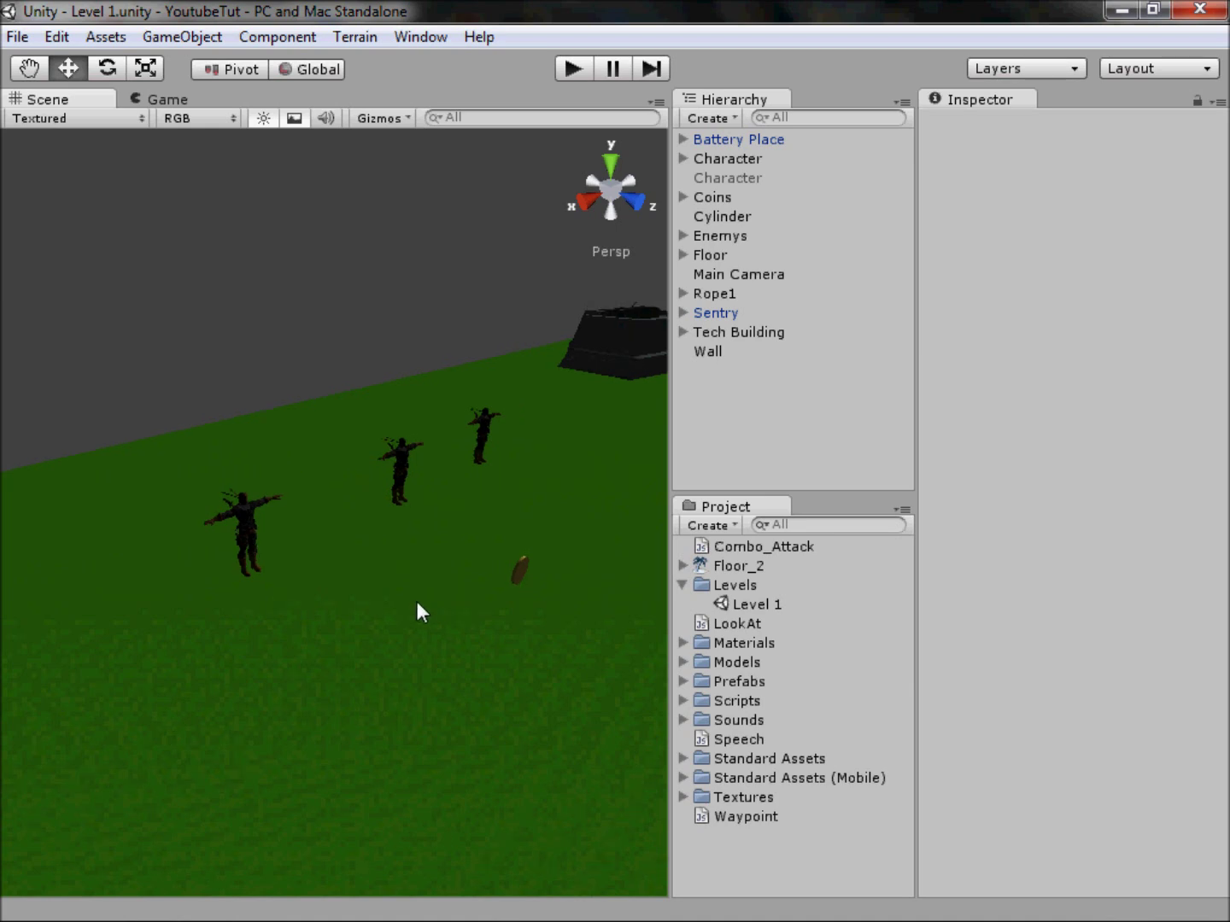
middle_click_drag(432, 719, 336, 466)
scroll(442, 514, "down", 2)
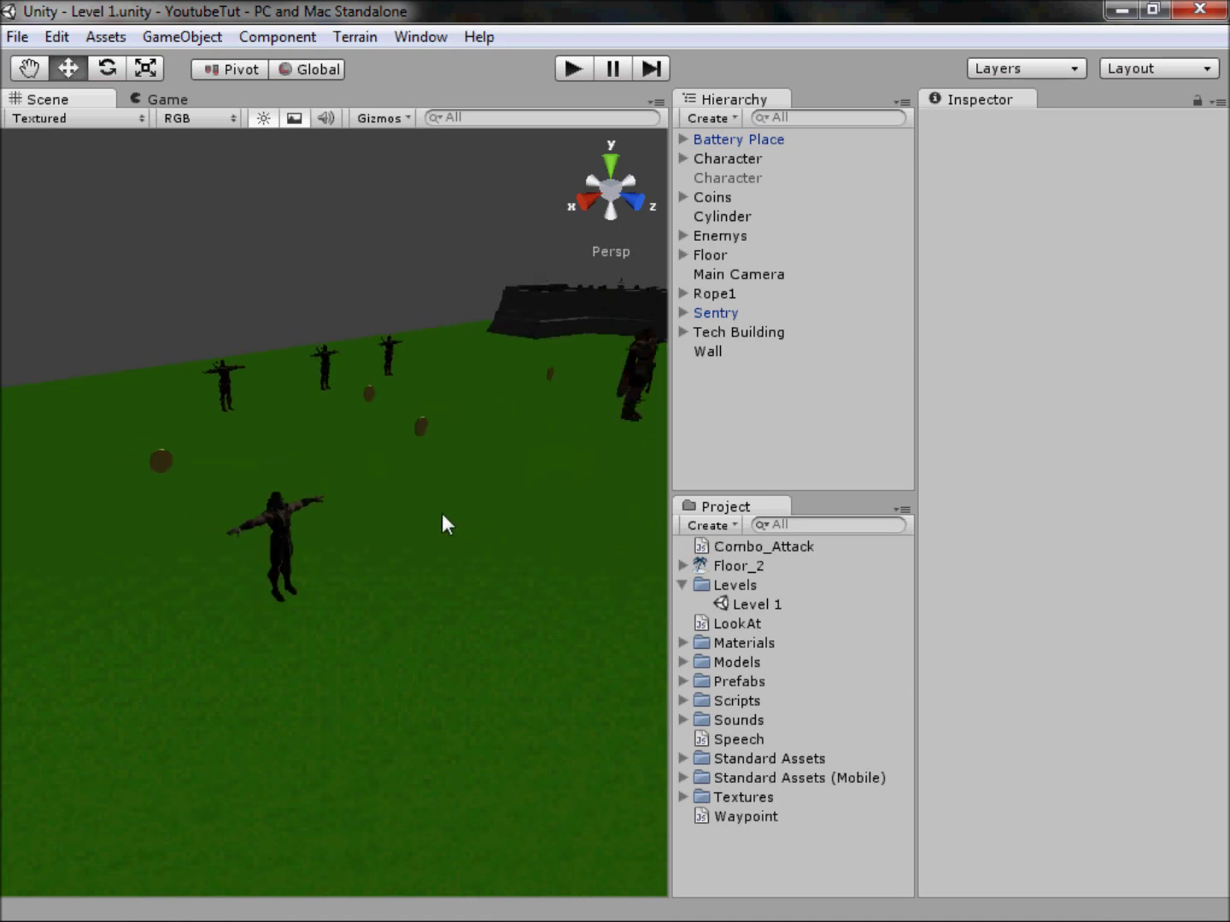
mouse_move(442, 513)
middle_mouse_down()
mouse_move(311, 571)
mouse_move(521, 492)
mouse_move(422, 520)
middle_mouse_up()
scroll(521, 493, "up", 5)
middle_click_drag(478, 598, 256, 688)
scroll(171, 538, "down", 3)
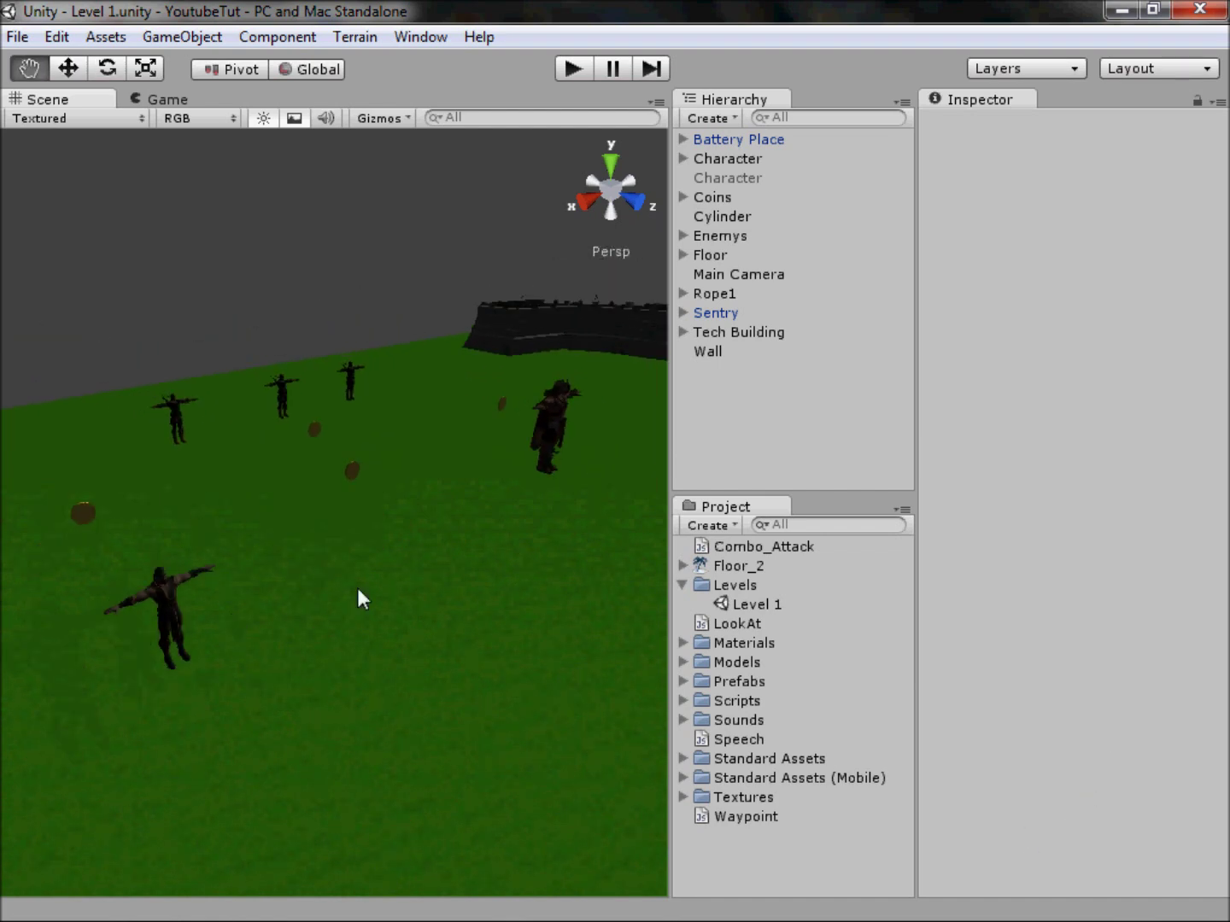
middle_click_drag(358, 596, 401, 560)
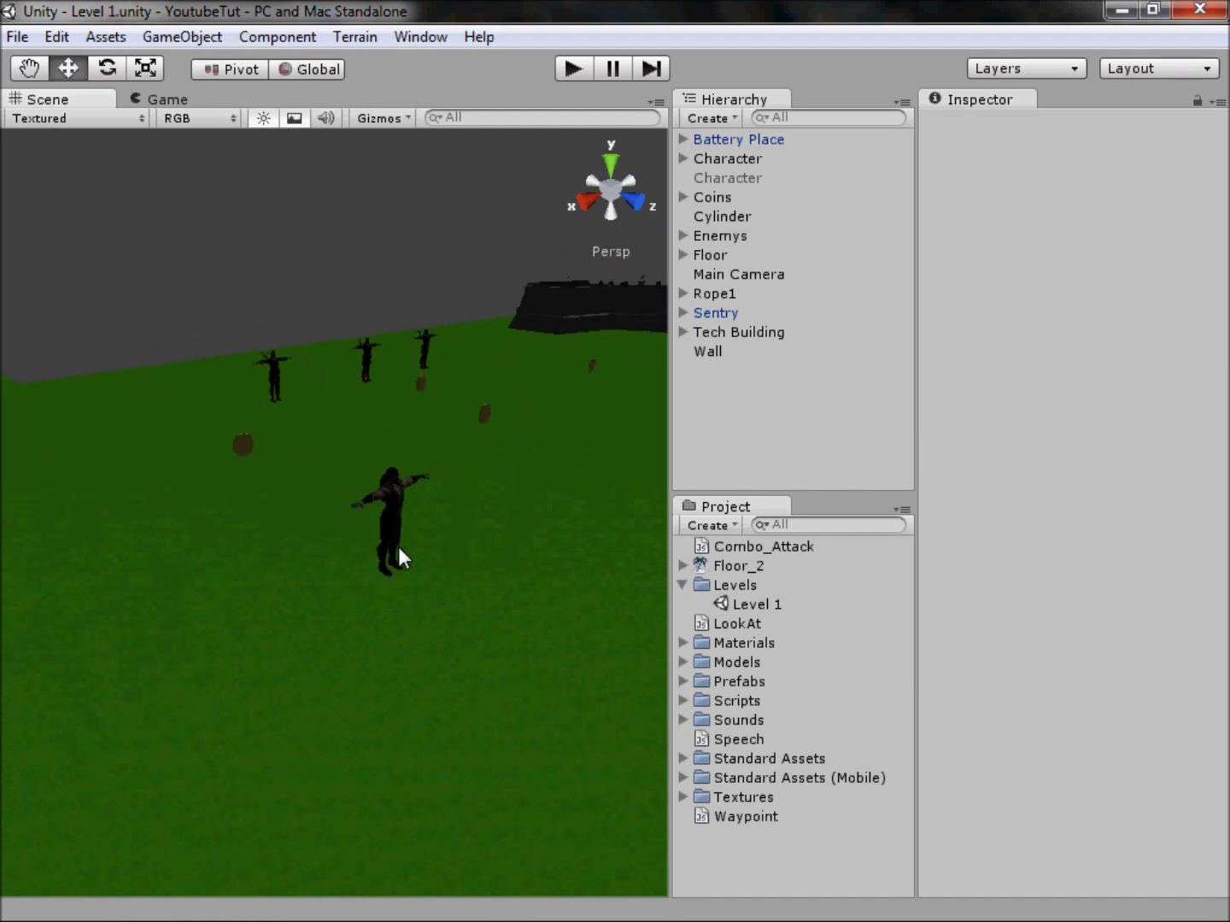
middle_click_drag(529, 577, 443, 613)
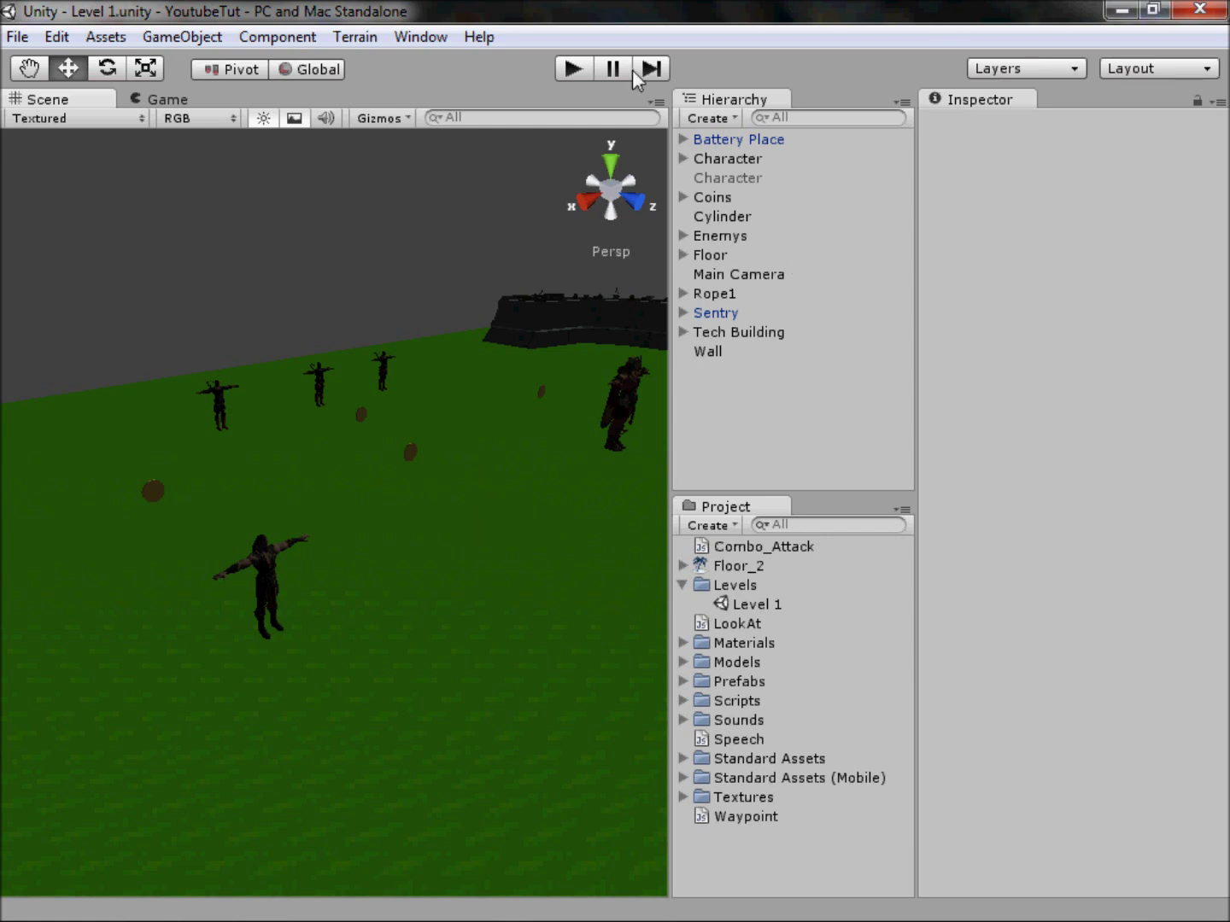
middle_click_drag(444, 482, 281, 710)
scroll(477, 452, "up", 3)
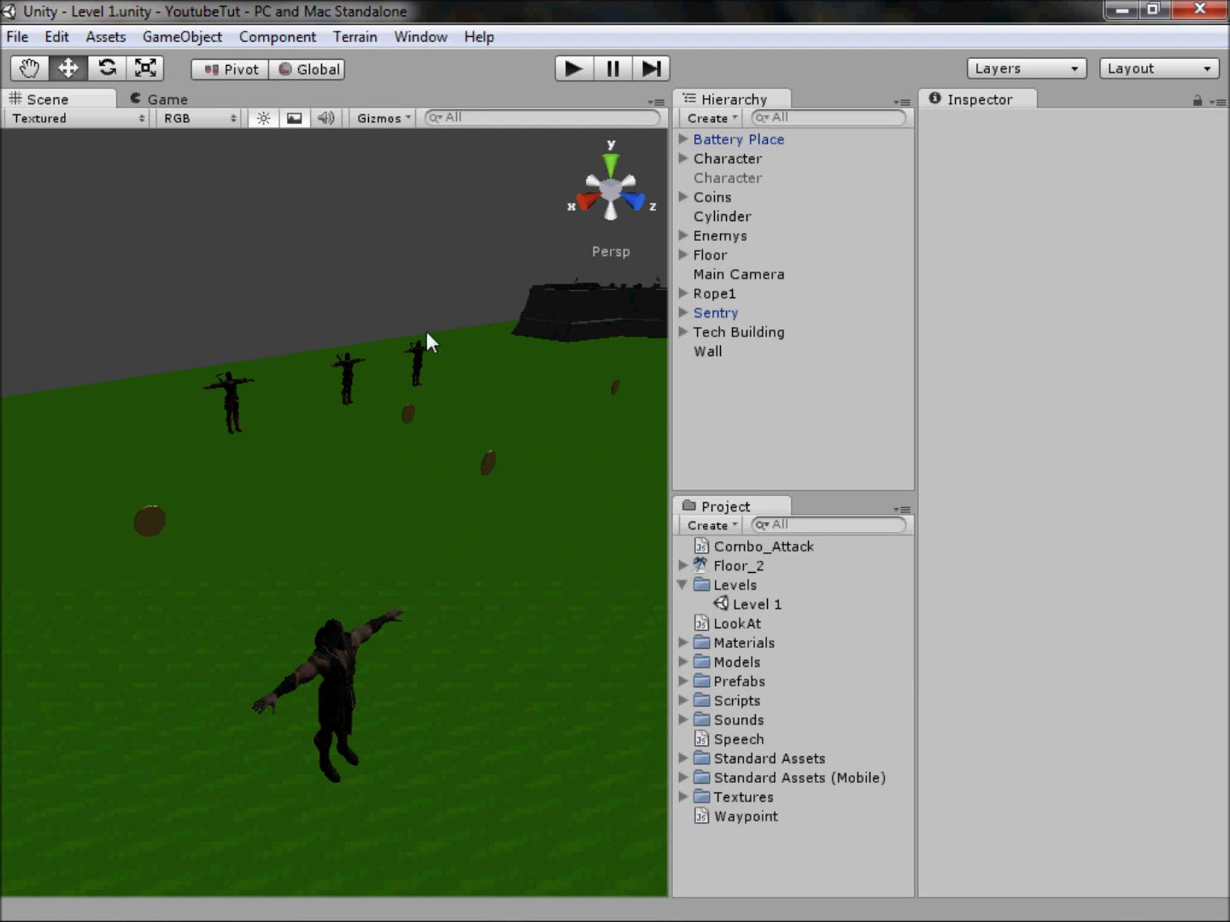
middle_click_drag(349, 434, 482, 688)
scroll(463, 719, "up", 3)
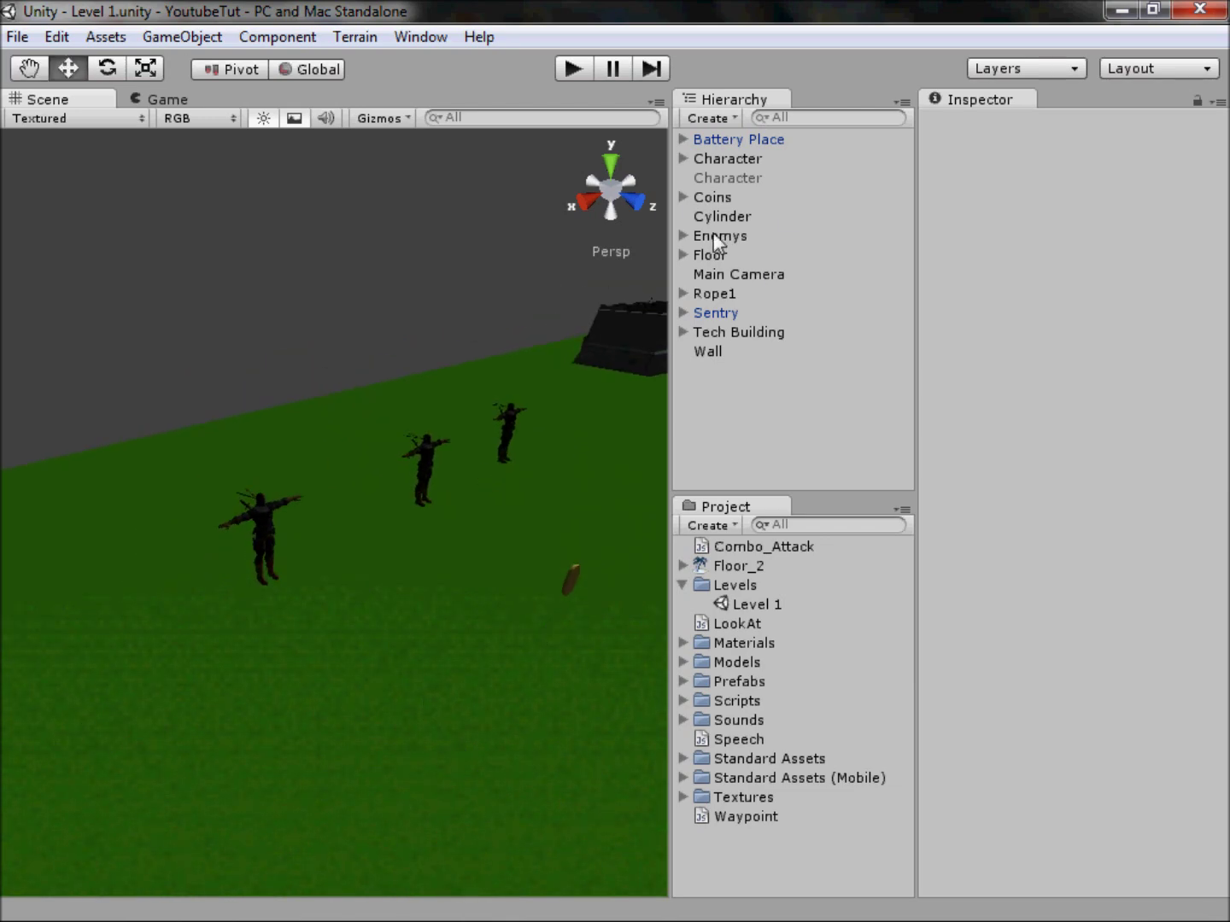
- Detach the Deathstroke mesh and Reference from the first Death_Stroke enemy, placing them directly under Enemys
left_click(683, 236)
double_click(718, 254)
left_click(639, 204)
left_click(702, 254)
left_click(737, 273)
left_click(738, 293, "shift")
left_click_drag(743, 282, 760, 237)
left_click(670, 514)
- Raise the first Death_Stroke's pivot to the model's middle at about Y -0.79, and set its Box Collider centre Y to 0
left_click(748, 259)
left_click_drag(374, 582, 376, 370)
left_click(580, 192)
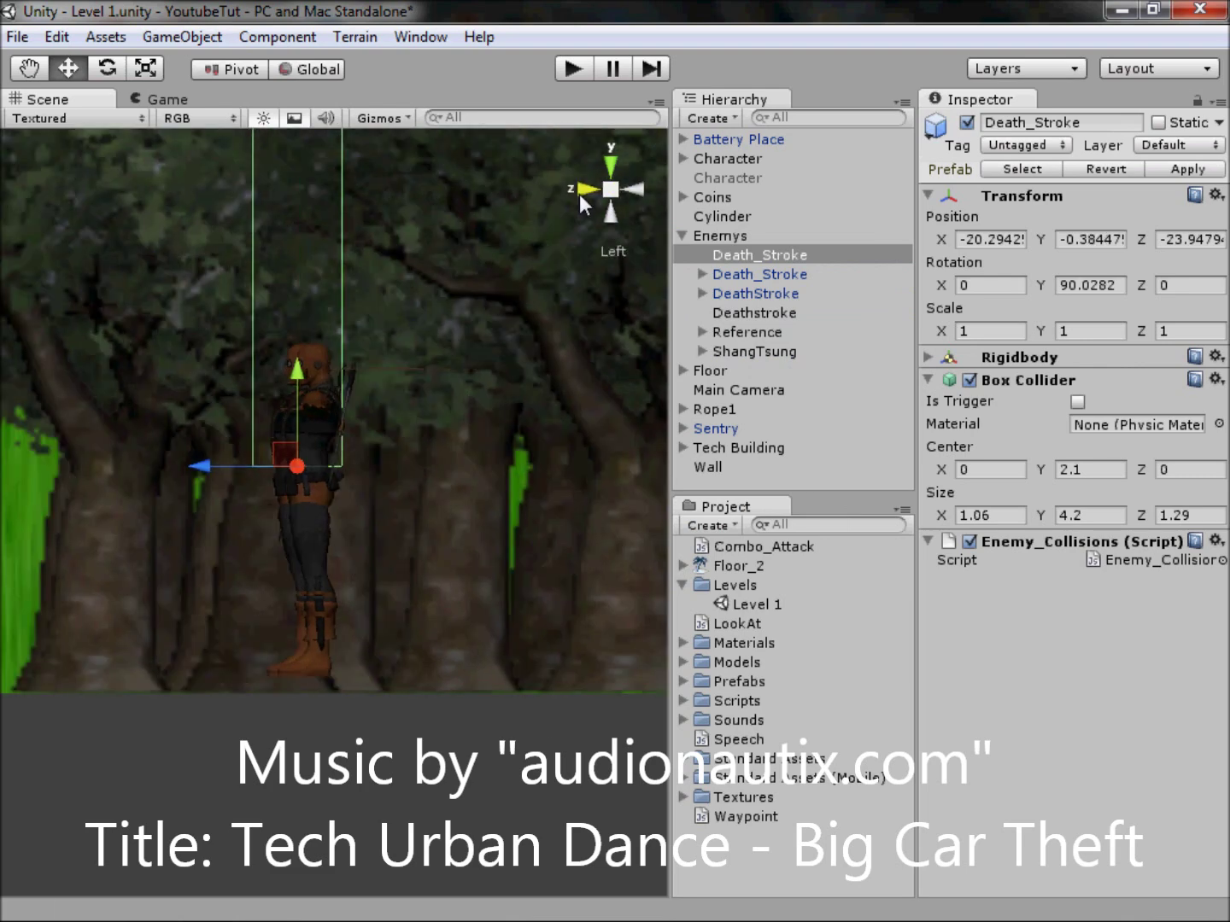
left_click(580, 194)
left_click(1084, 470)
type("0")
key("Return")
type("0")
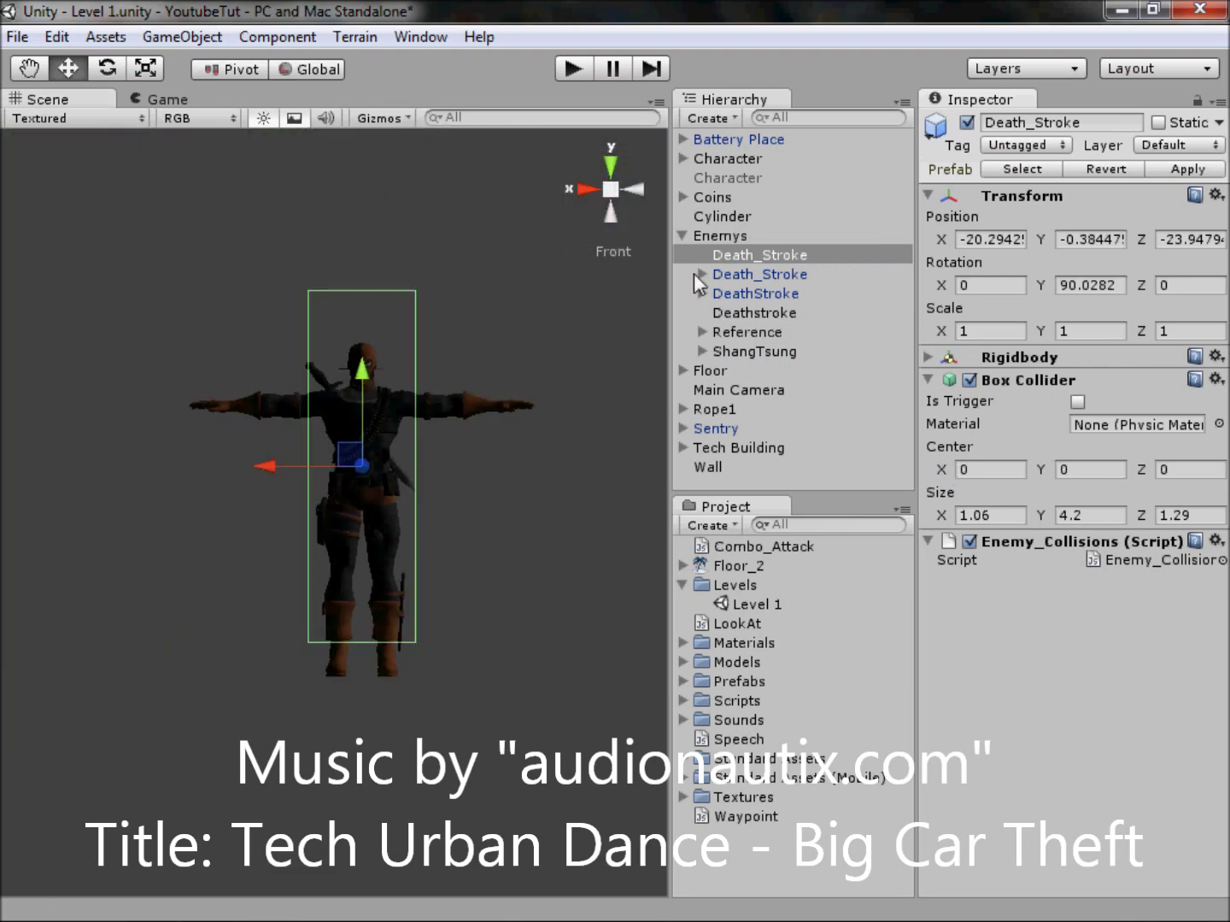
left_click_drag(362, 376, 370, 408)
- Parent the detached Deathstroke mesh and Reference under the first Death_Stroke, and attach the LookAt script to it with Character as Player
left_click(755, 312)
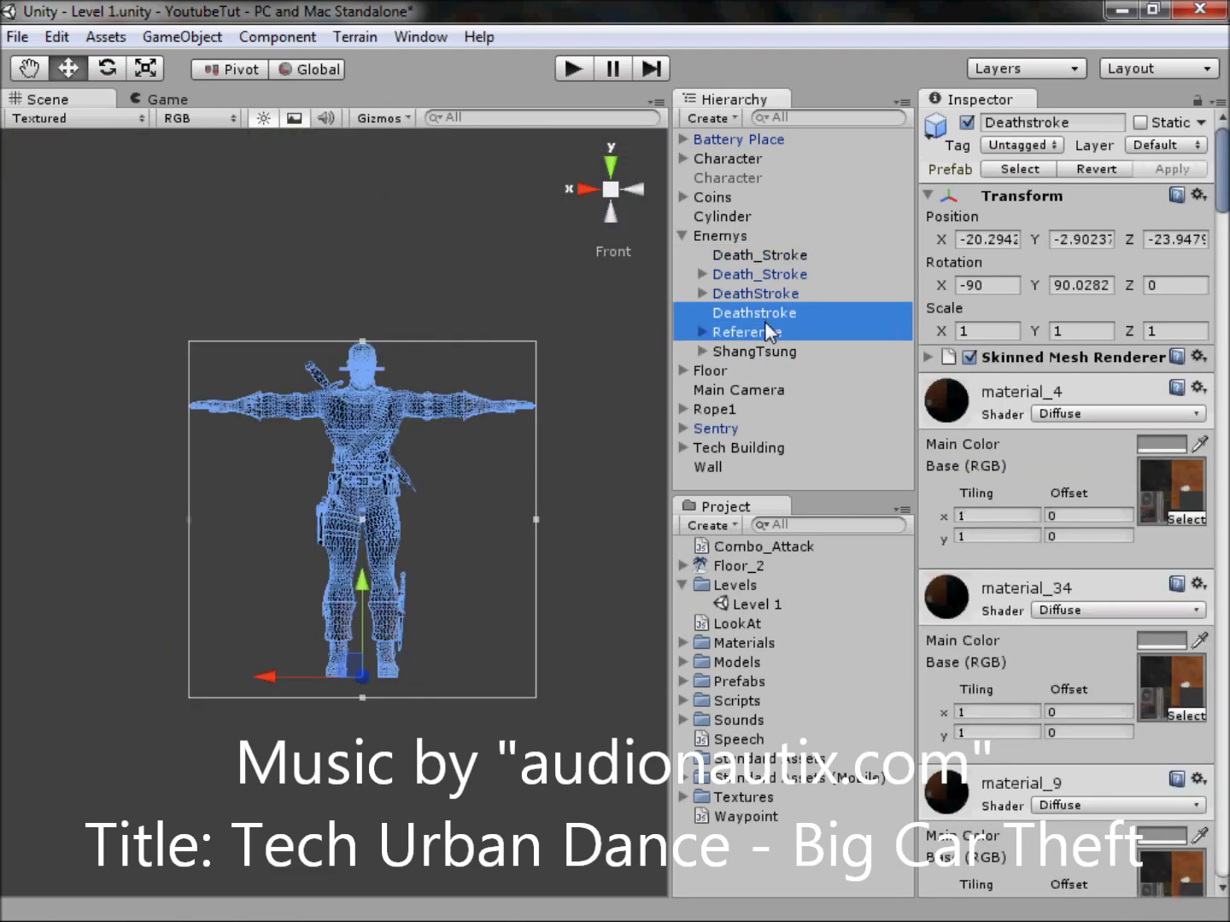
left_click(748, 333, "shift")
left_click_drag(747, 332, 703, 256)
left_click(759, 254)
left_click_drag(737, 623, 1111, 621)
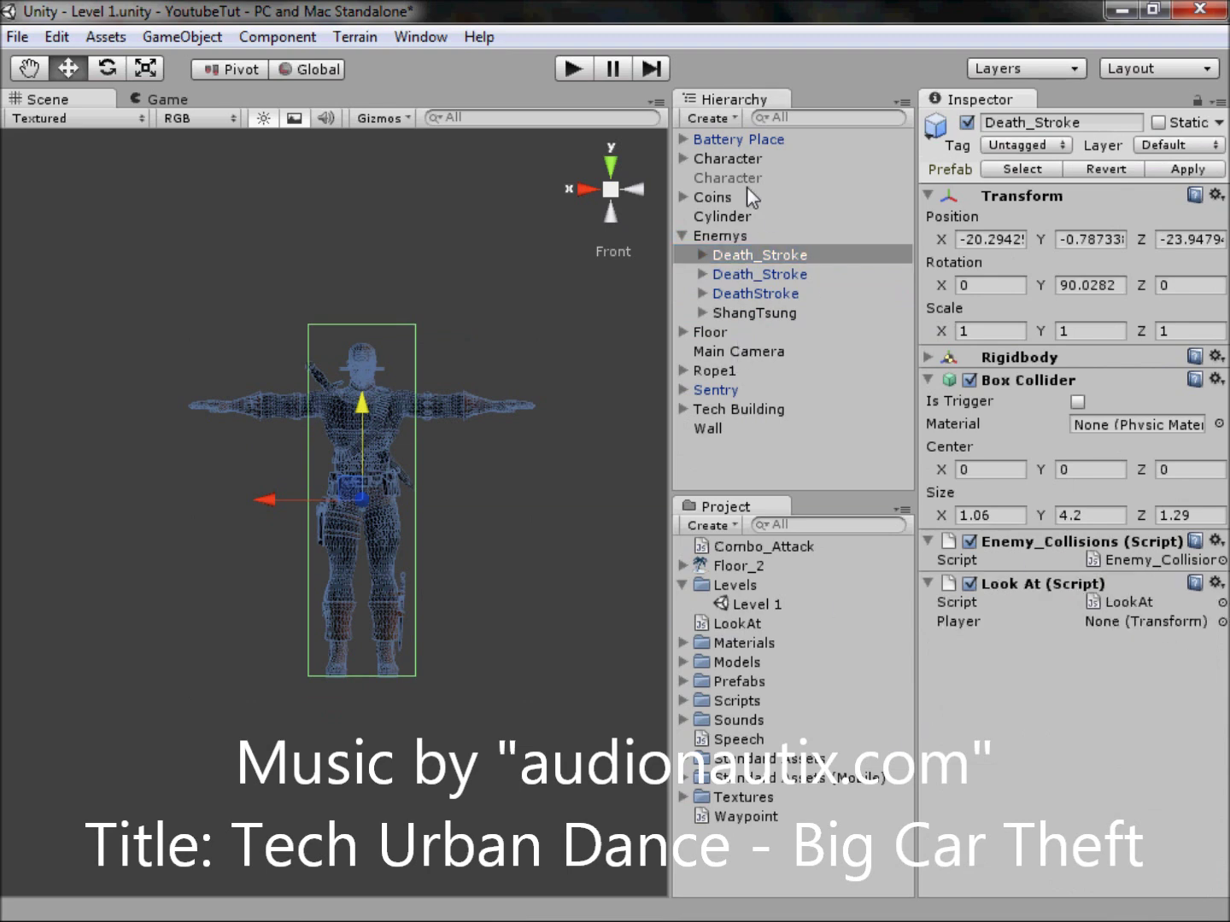
left_click_drag(747, 182, 1166, 628)
- Detach the Deathstroke mesh and Reference from the second Death_Stroke enemy, placing them directly under Enemys
left_click(746, 273)
left_click(702, 274)
left_click(754, 293)
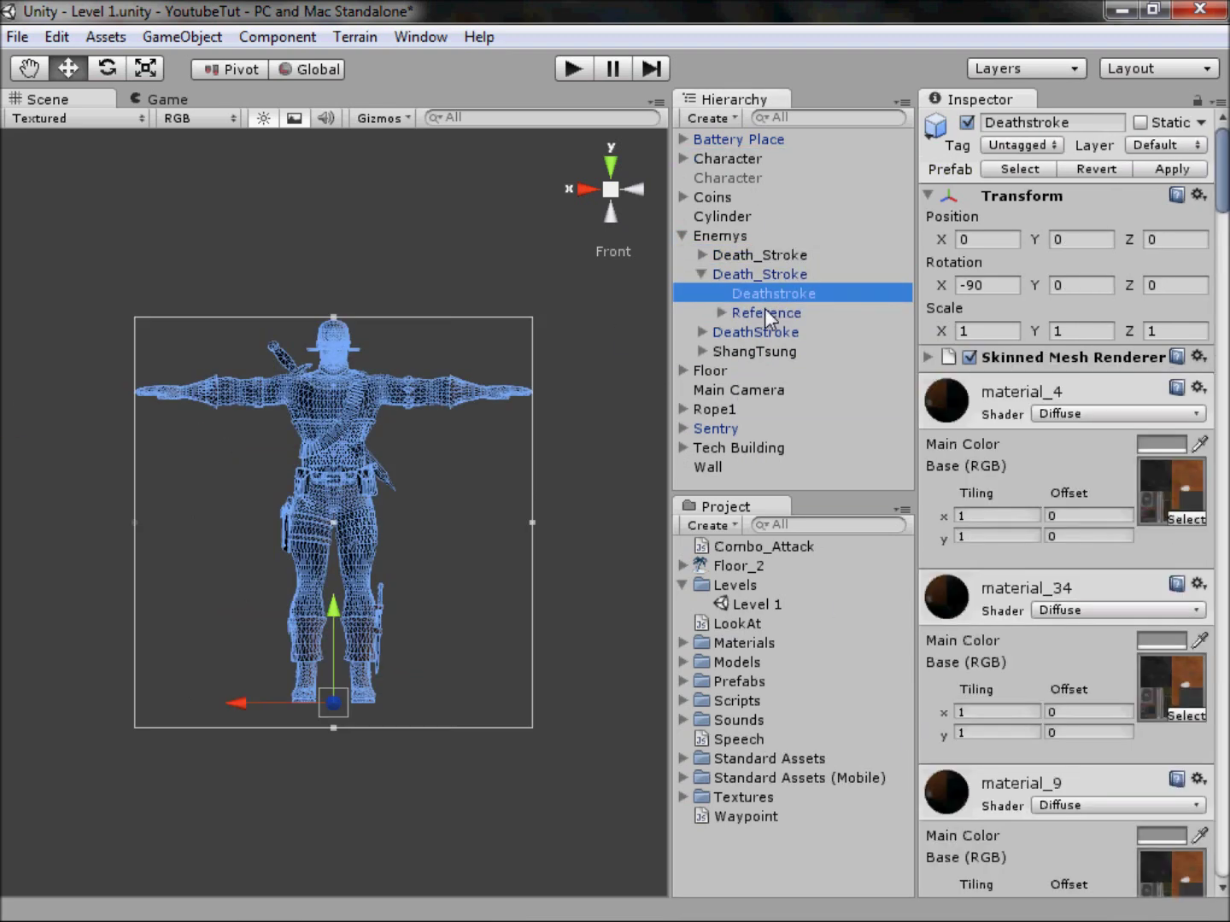
left_click(747, 312, "shift")
left_click_drag(748, 313, 720, 238)
left_click(696, 517)
- Set the second Death_Stroke's Box Collider centre Y to 0 and raise its pivot to the model's middle at about Y -0.82
left_click(754, 274)
left_click(1084, 469)
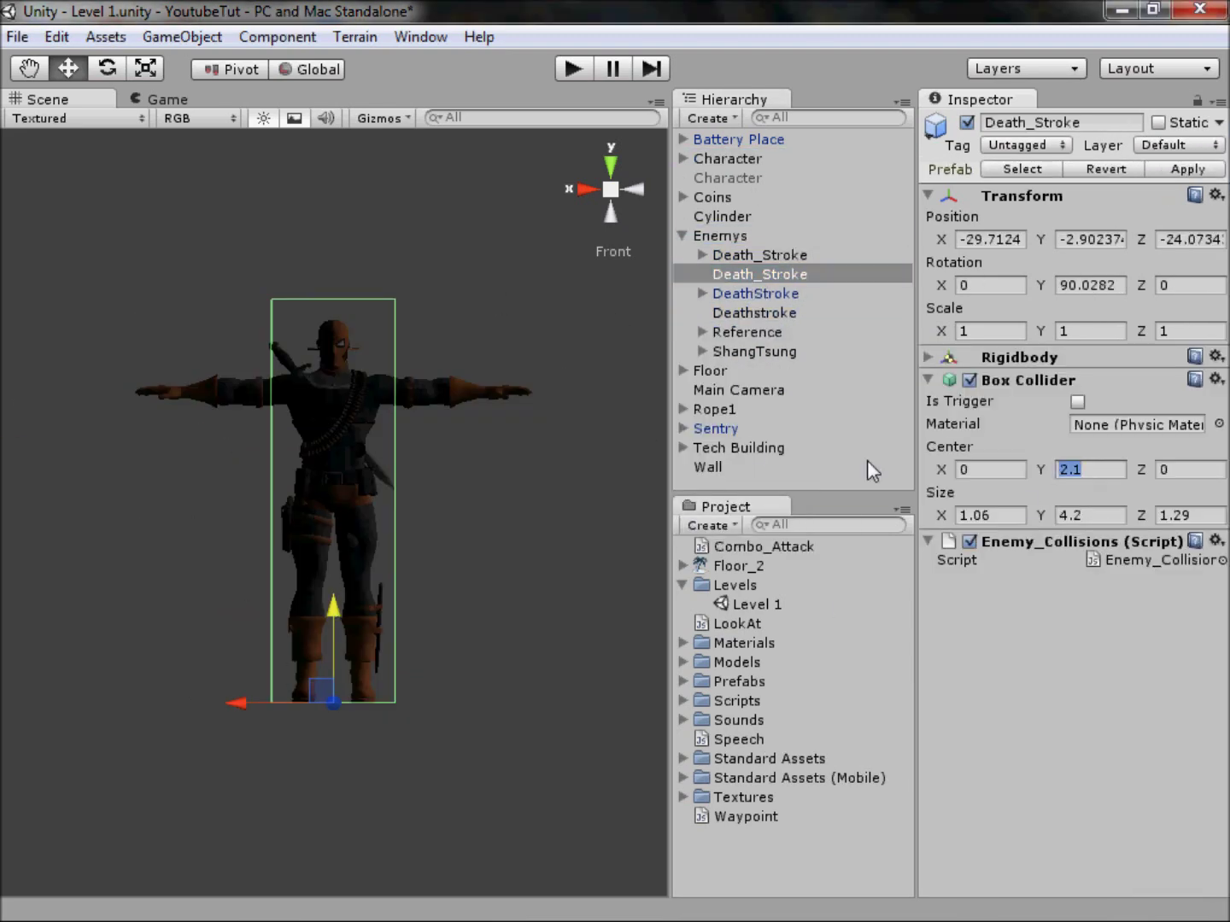
type("0")
left_click_drag(334, 619, 361, 419)
- Parent the detached Deathstroke mesh and Reference under the second Death_Stroke, and attach the LookAt script to it with Character as Player
left_click(749, 312)
left_click(749, 332, "shift")
left_click_drag(749, 332, 755, 278)
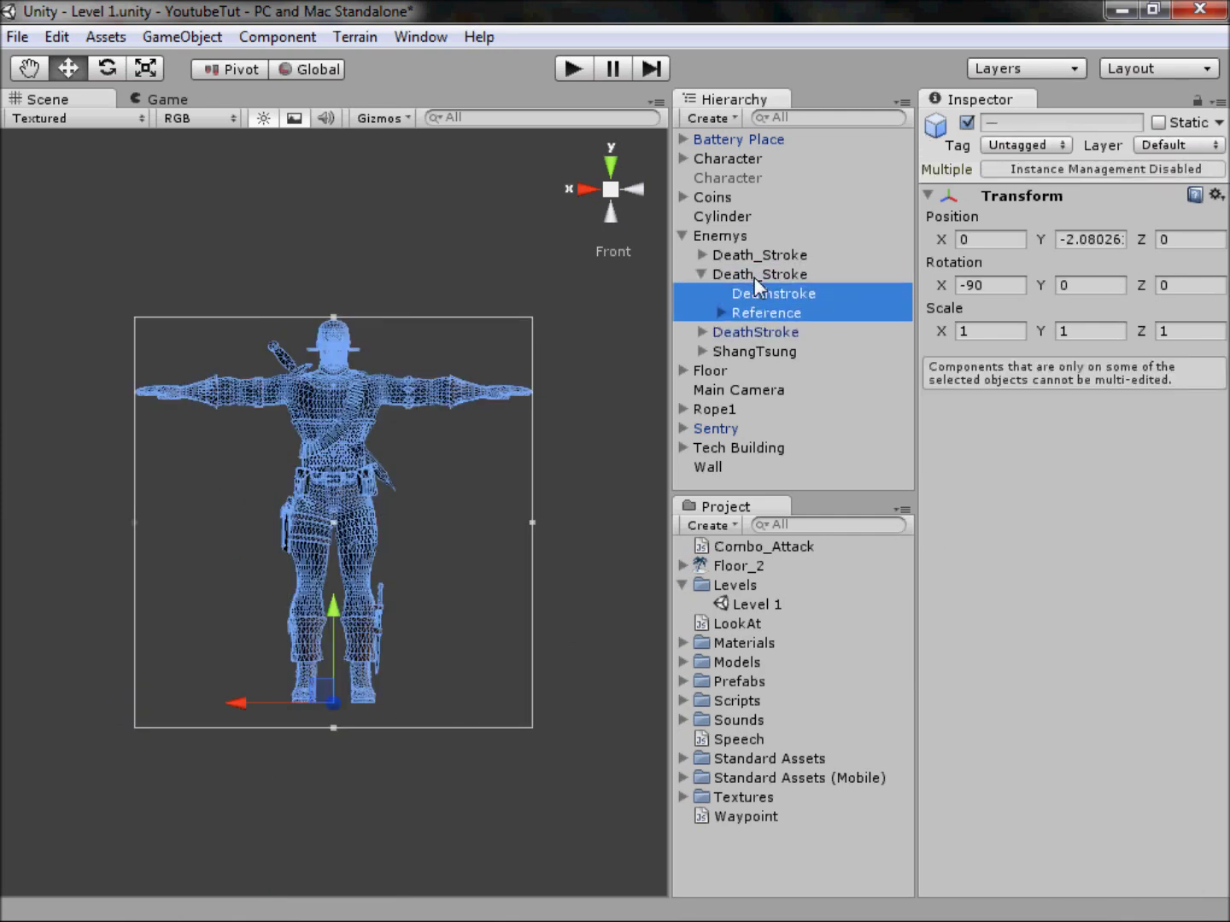
left_click(703, 274)
left_click(756, 274)
left_click_drag(737, 623, 757, 273)
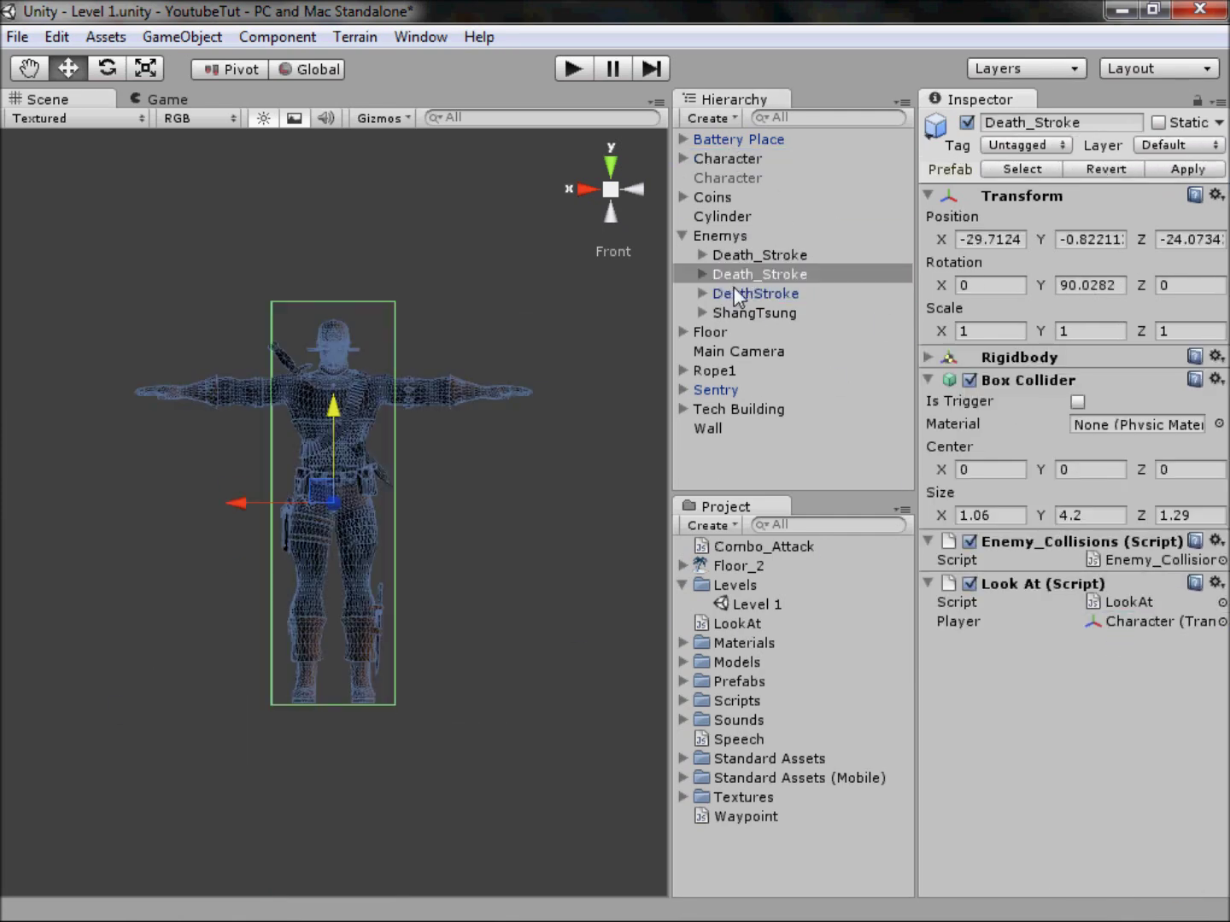
- Detach the Deathstroke mesh and Reference from the third enemy, DeathStroke, placing them directly under Enemys
left_click(733, 292)
left_click(703, 294)
left_click(749, 311)
left_click(749, 331, "shift")
left_click_drag(749, 331, 751, 240)
left_click(672, 519)
- Set DeathStroke's Box Collider centre Y to 0 and raise its pivot to the model's middle at about Y -0.86
left_click(751, 293)
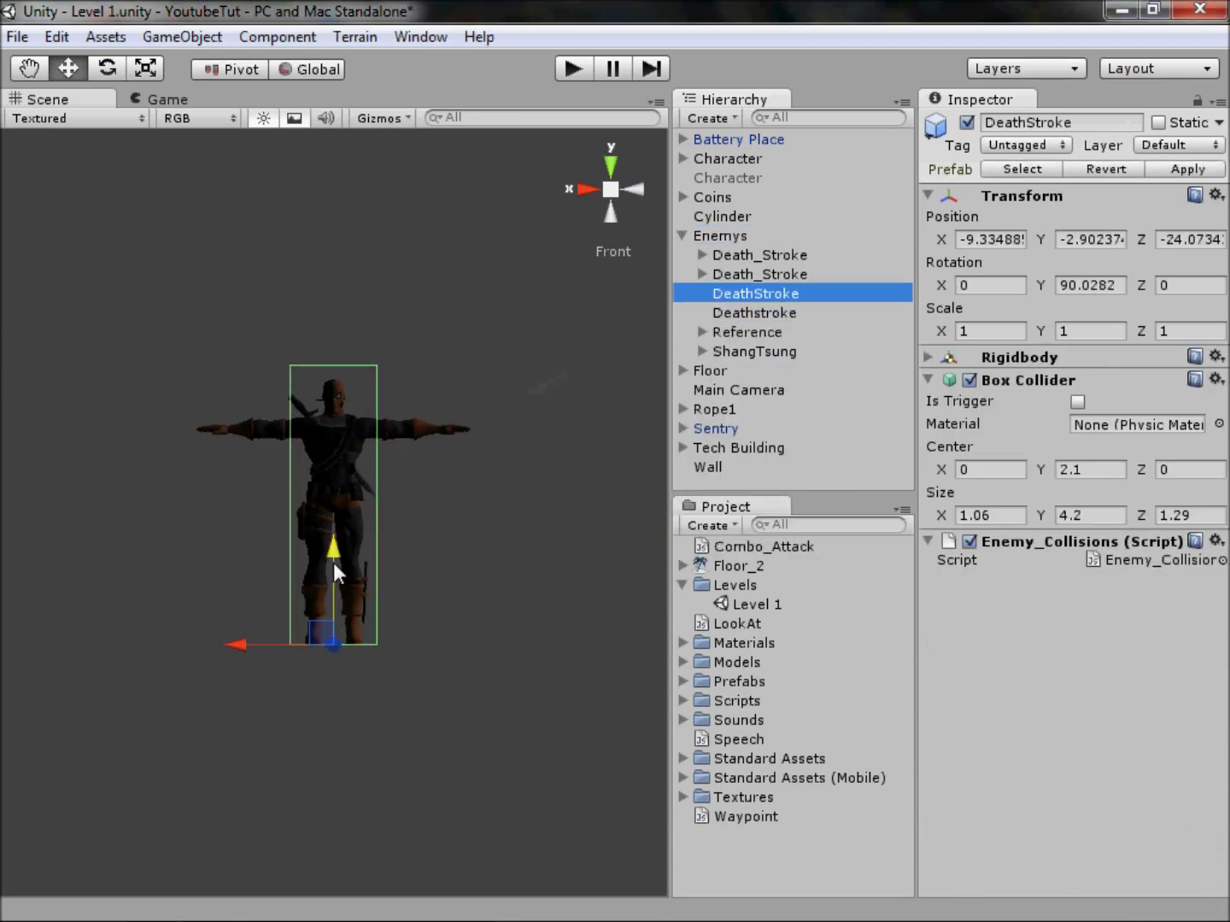
left_click(1097, 469)
type("0")
left_click_drag(335, 563, 354, 426)
- Parent the detached Deathstroke mesh and Reference under DeathStroke, and attach the LookAt script to it with Character as Player
left_click(749, 314)
left_click(751, 332, "shift")
left_click_drag(751, 333, 760, 294)
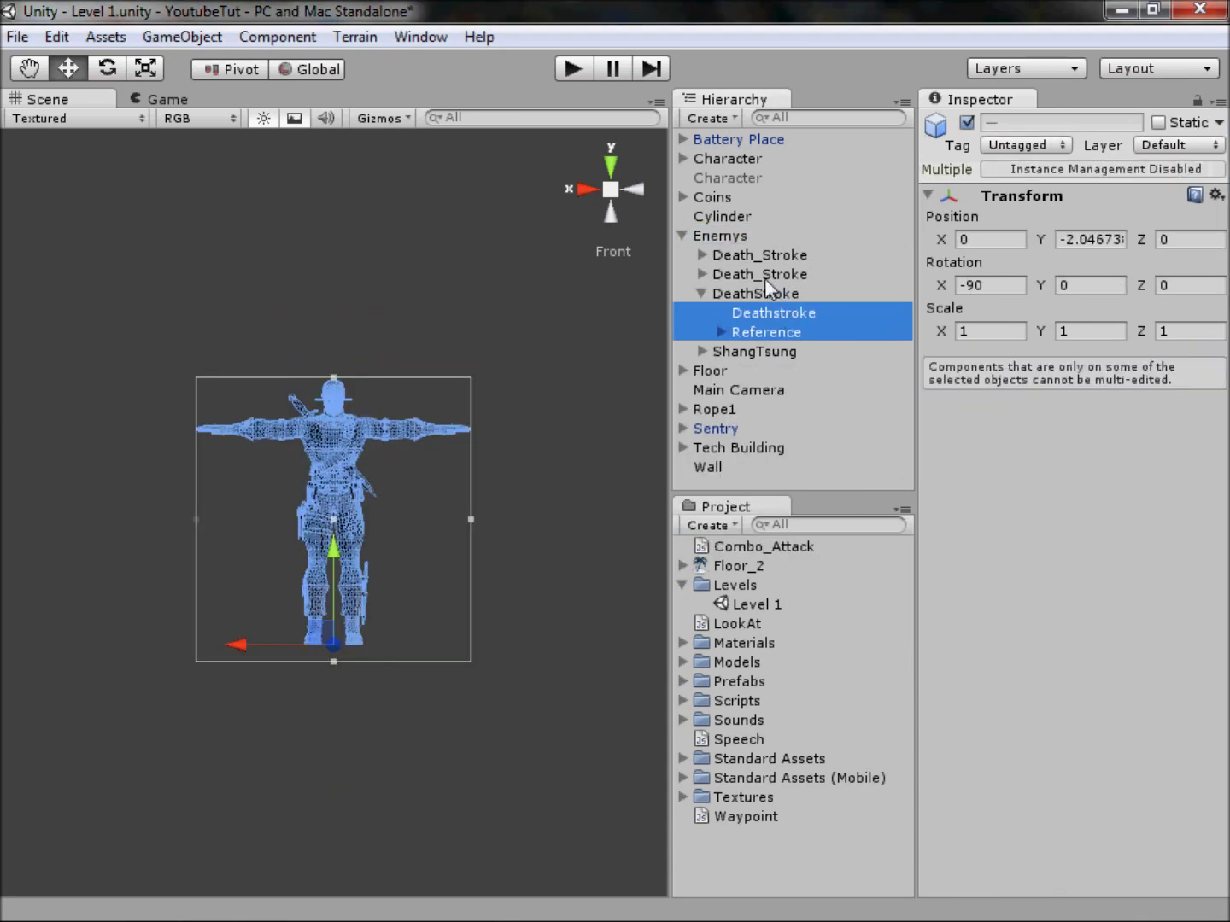
left_click(760, 293)
left_click_drag(737, 625, 1072, 628)
left_click_drag(740, 159, 1126, 621)
- Play-test how the enemies face the character, and compare the ShangTsung and DeathStroke objects
left_click(586, 77)
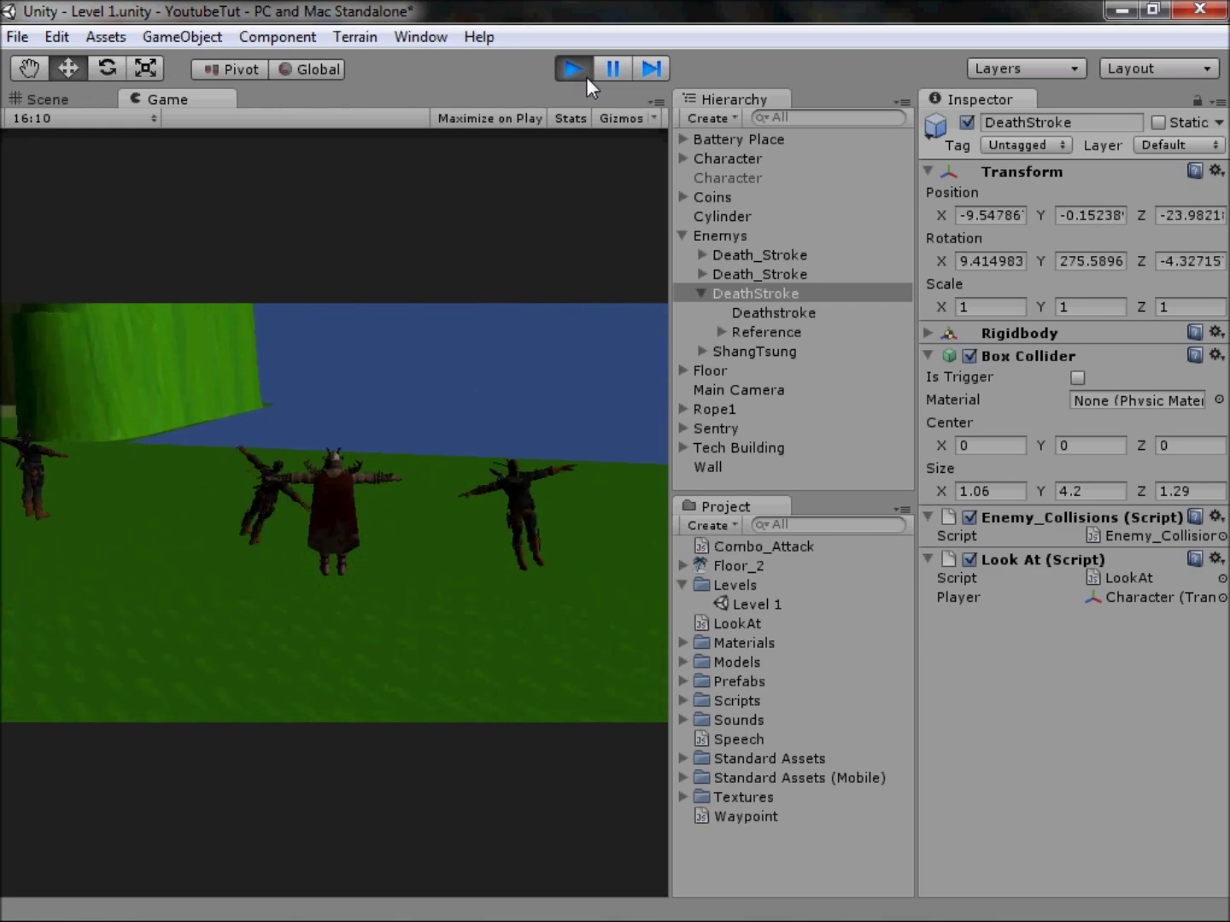
left_click(586, 78)
left_click(760, 353)
left_click(702, 351)
left_click(758, 292)
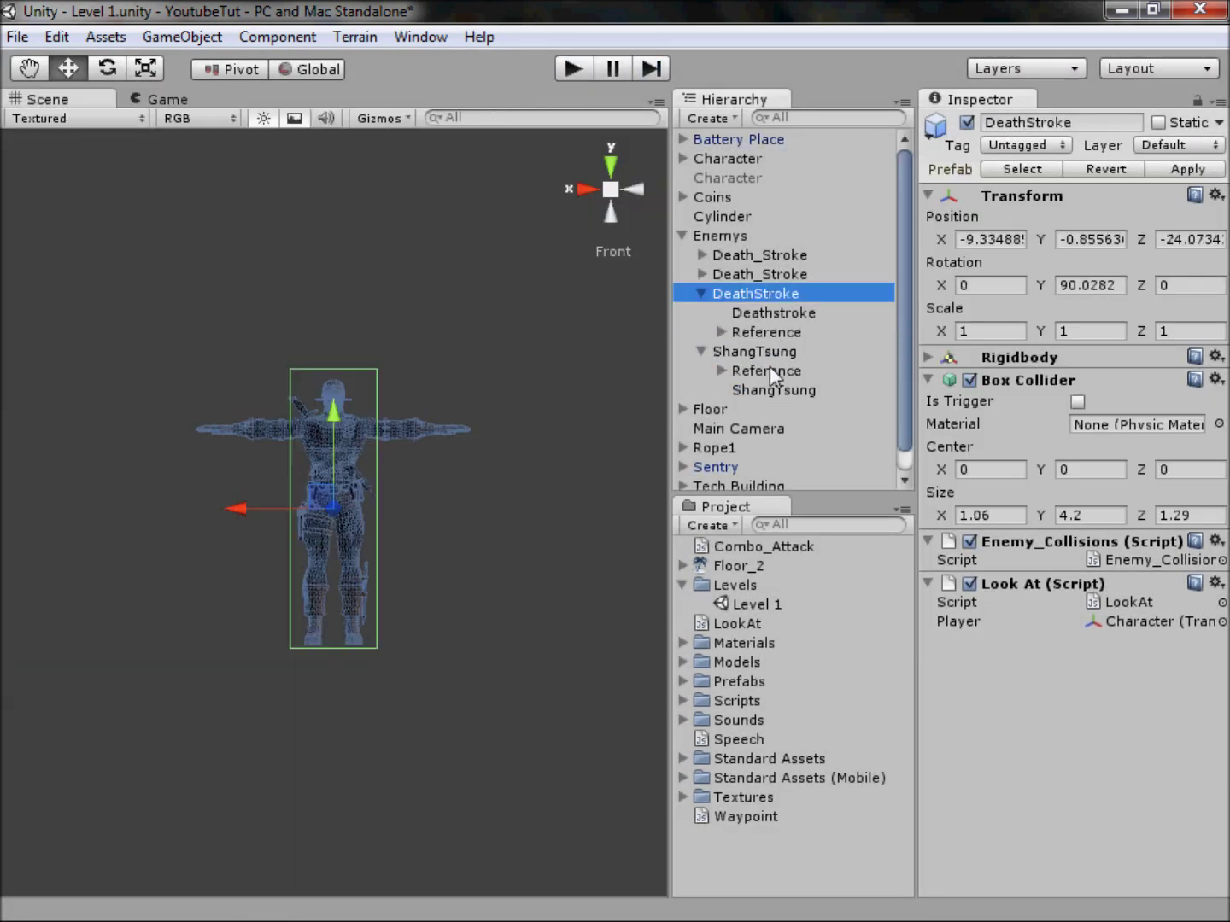
left_click(701, 351)
- Try to add another component to the selected Death_Stroke enemies
left_click(755, 255, "shift")
left_click(275, 37)
mouse_move(282, 119)
left_click(513, 119)
left_click(770, 517)
left_click(750, 255)
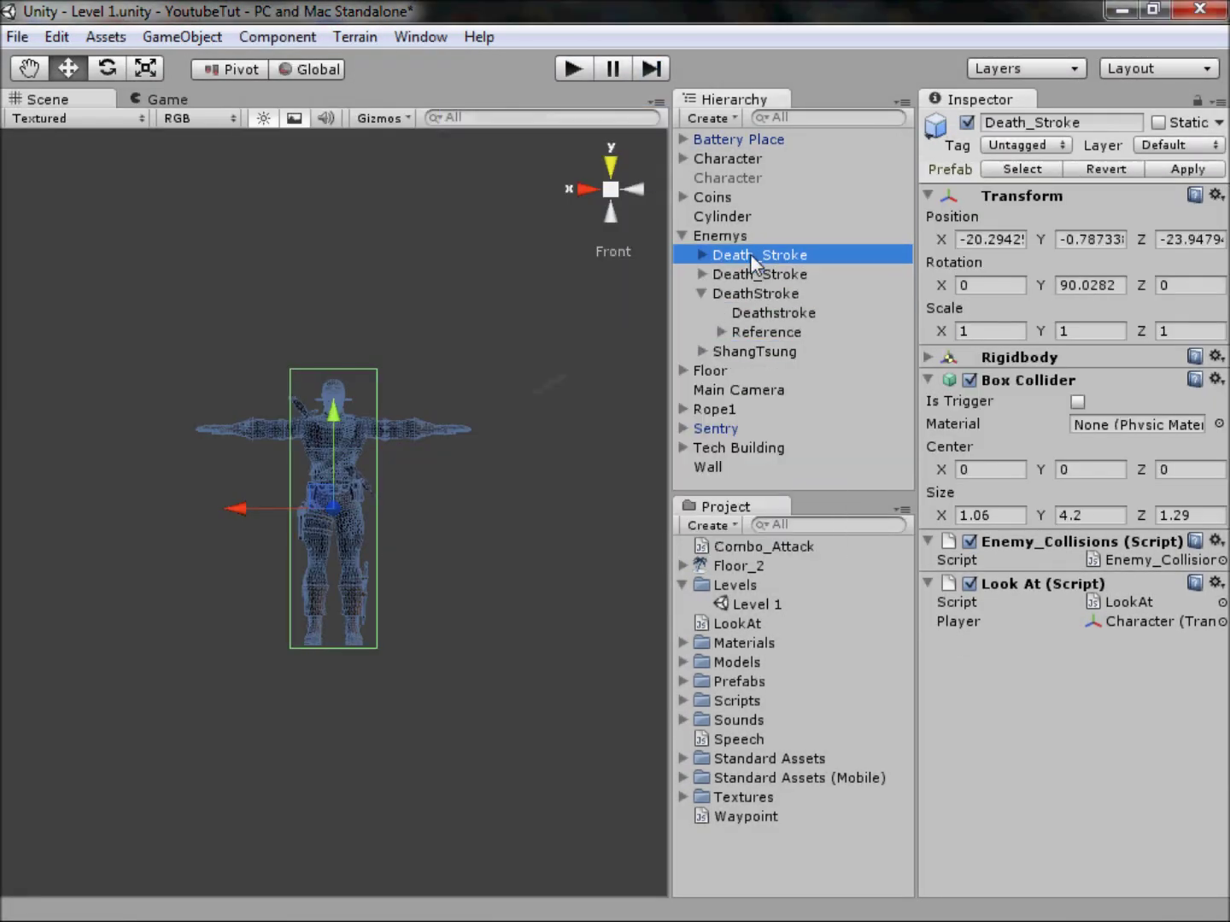
left_click(277, 36)
mouse_move(219, 113)
left_click(486, 120)
left_click(773, 519)
left_click(1057, 356)
- Remove the Animation component from the ShangTsung enemy
left_click(757, 350)
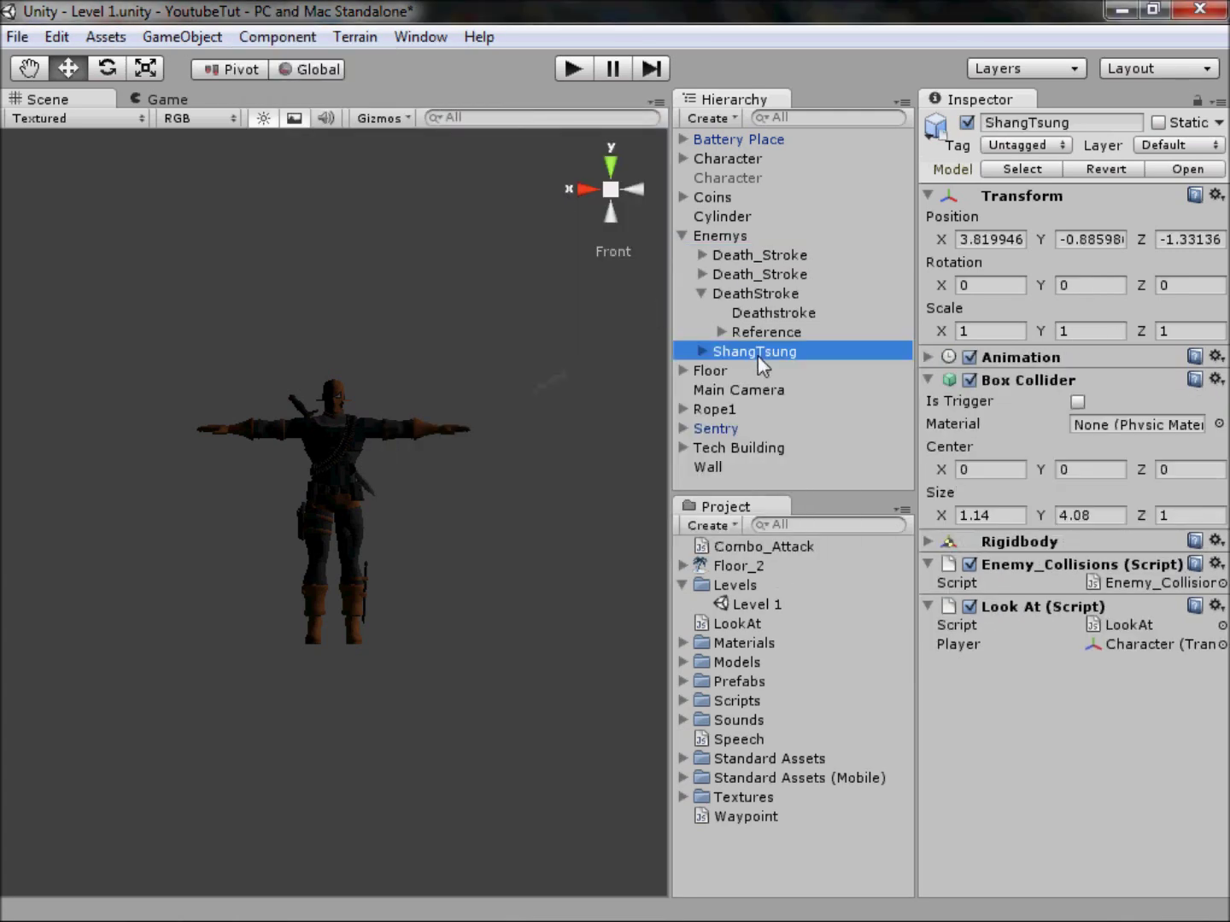
left_click(1216, 357)
left_click(1101, 402)
- Detach the Deathstroke mesh and Reference from DeathStroke, placing them directly under Enemys
left_click(755, 294)
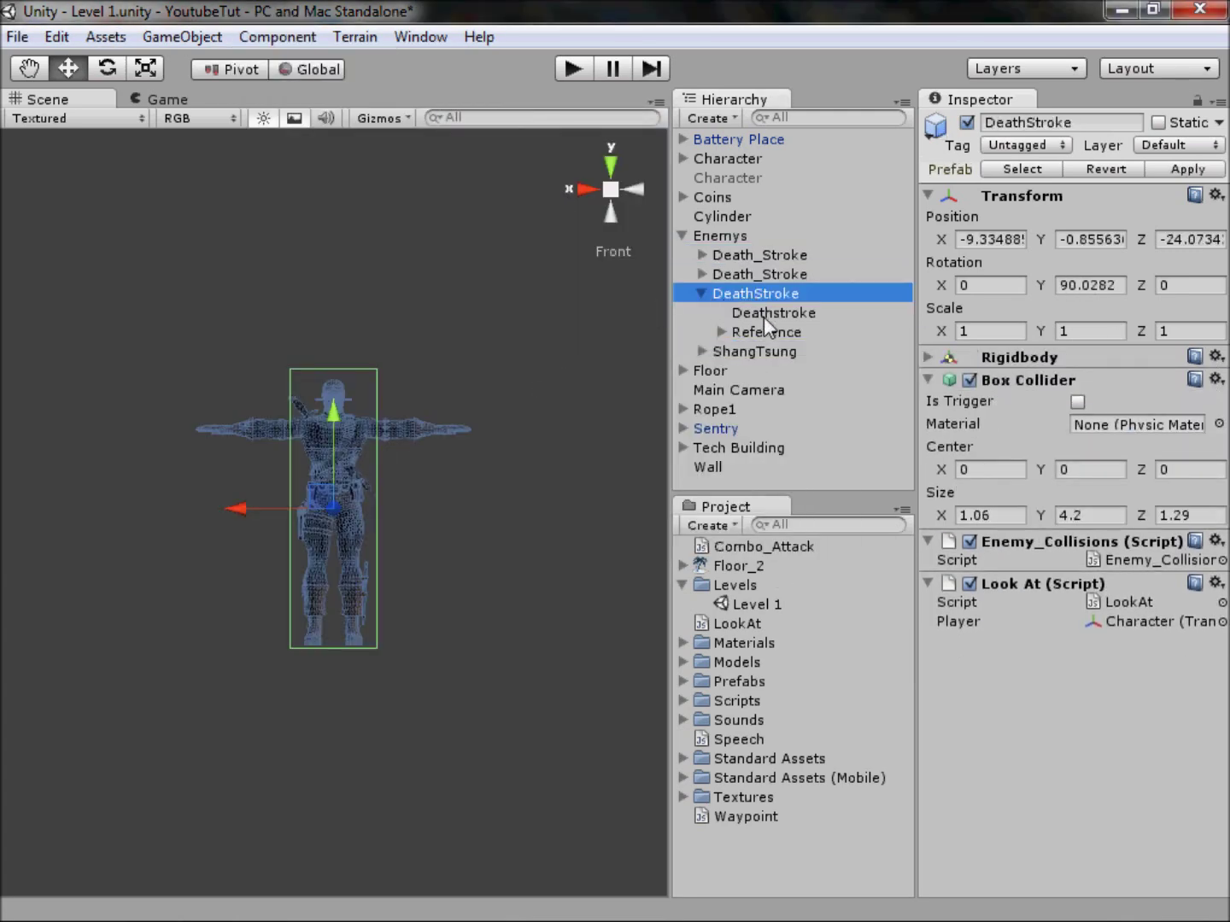
left_click(764, 317)
left_click_drag(765, 332, 740, 238, "shift")
- Delete both Death_Stroke enemies from Enemys, keeping only DeathStroke and ShangTsung
left_click(758, 274)
left_click(757, 254, "shift")
left_click(757, 255)
left_click(755, 275, "shift")
key("Delete")
left_click(735, 254)
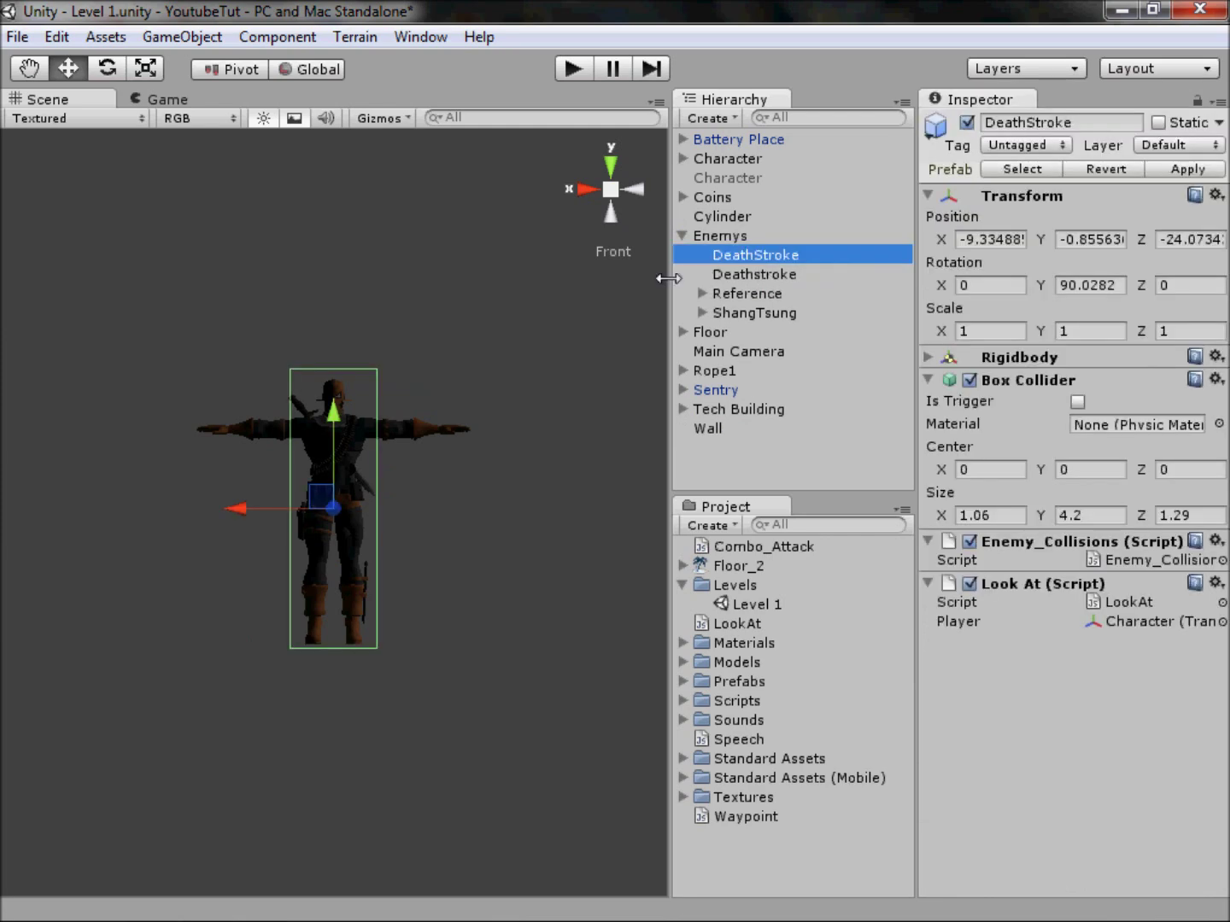
- Rotate the detached Deathstroke mesh and Reference about the vertical axis to a Y rotation of 0
left_click(742, 274)
left_click(739, 255)
left_click(760, 275)
left_click(767, 293, "shift")
key("e")
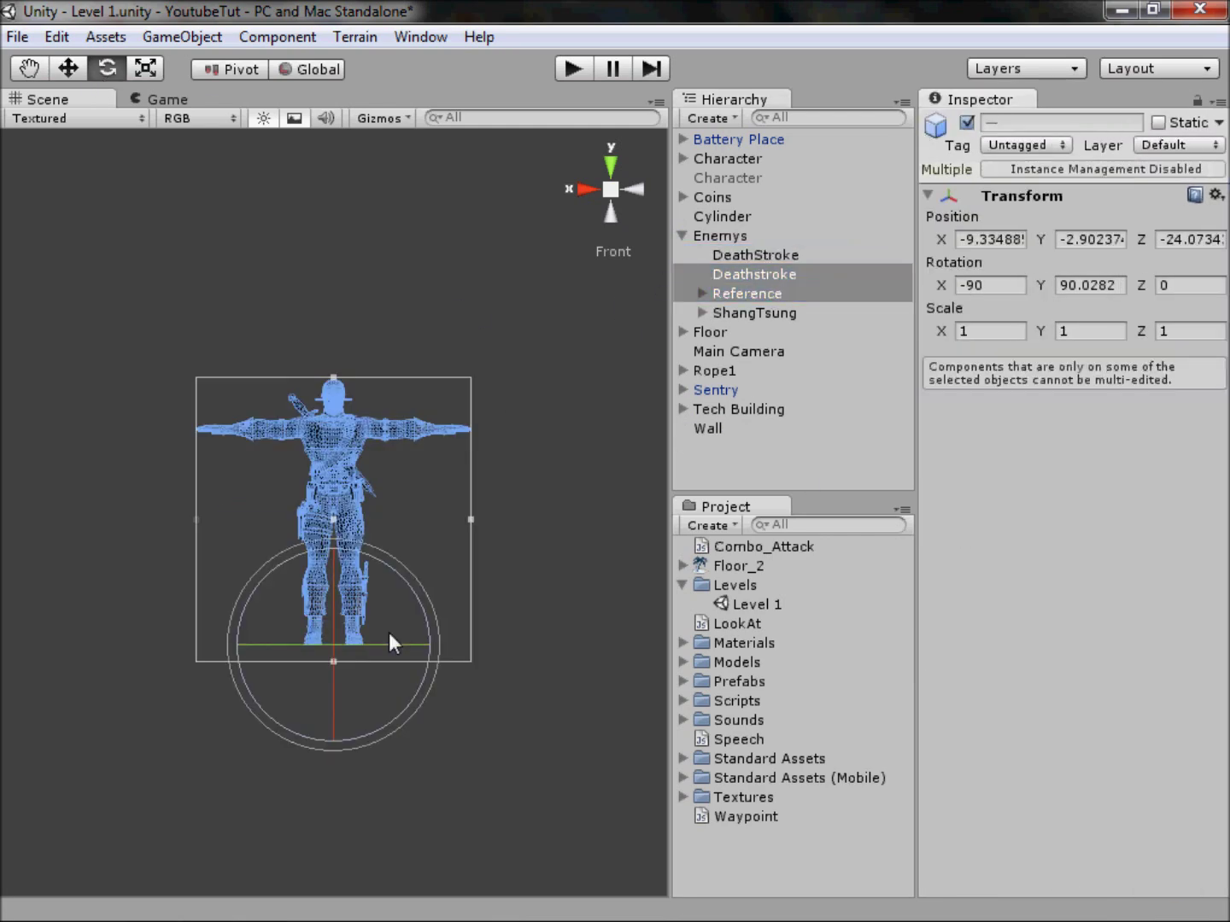
left_click_drag(400, 646, 596, 653)
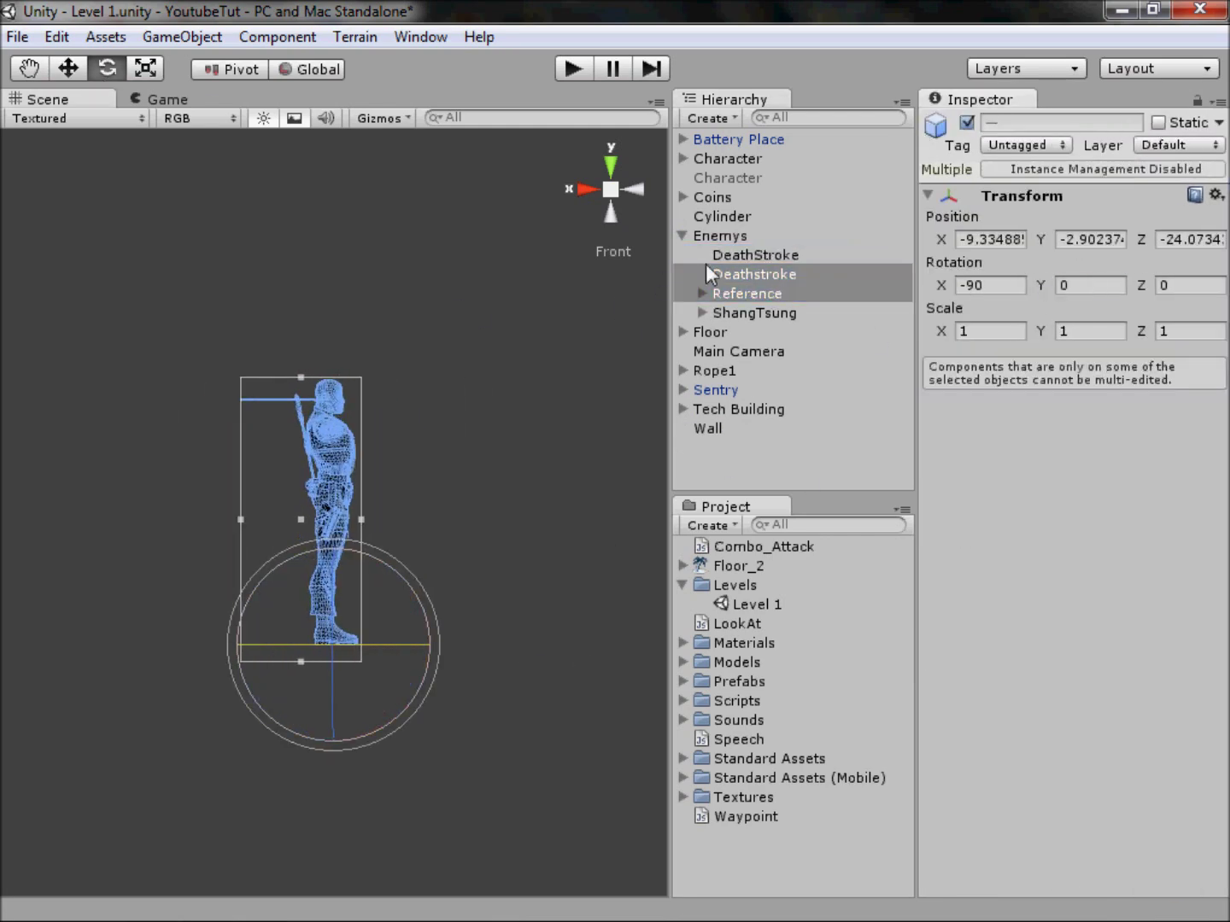
- Parent the rotated Deathstroke mesh and Reference under DeathStroke, and play-test which way the enemy faces
left_click(705, 254)
left_click(704, 254)
left_click(582, 69)
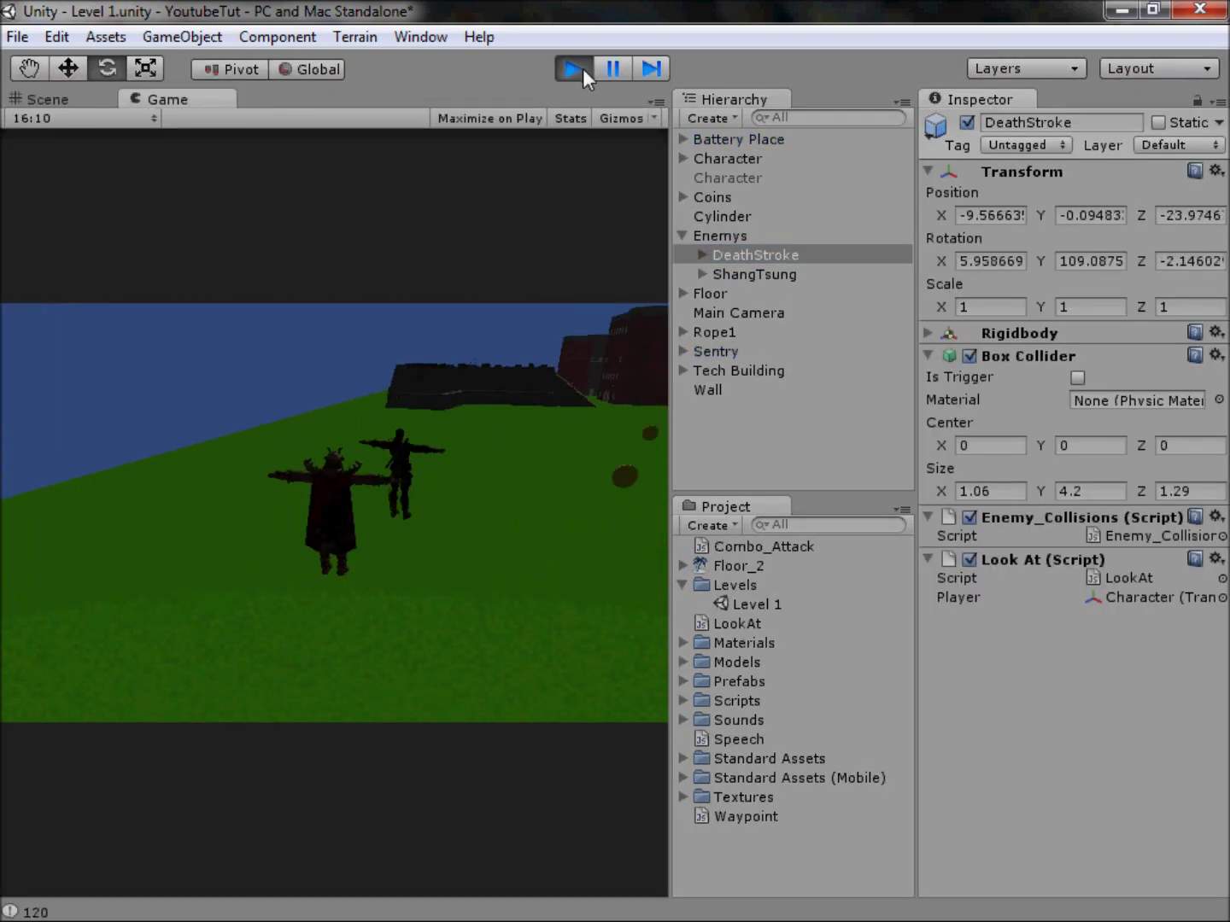
left_click(582, 68)
- Detach the Deathstroke mesh and Reference from DeathStroke again, and set their Y rotation to 180
left_click(701, 255)
left_click(751, 277)
left_click(747, 293, "shift")
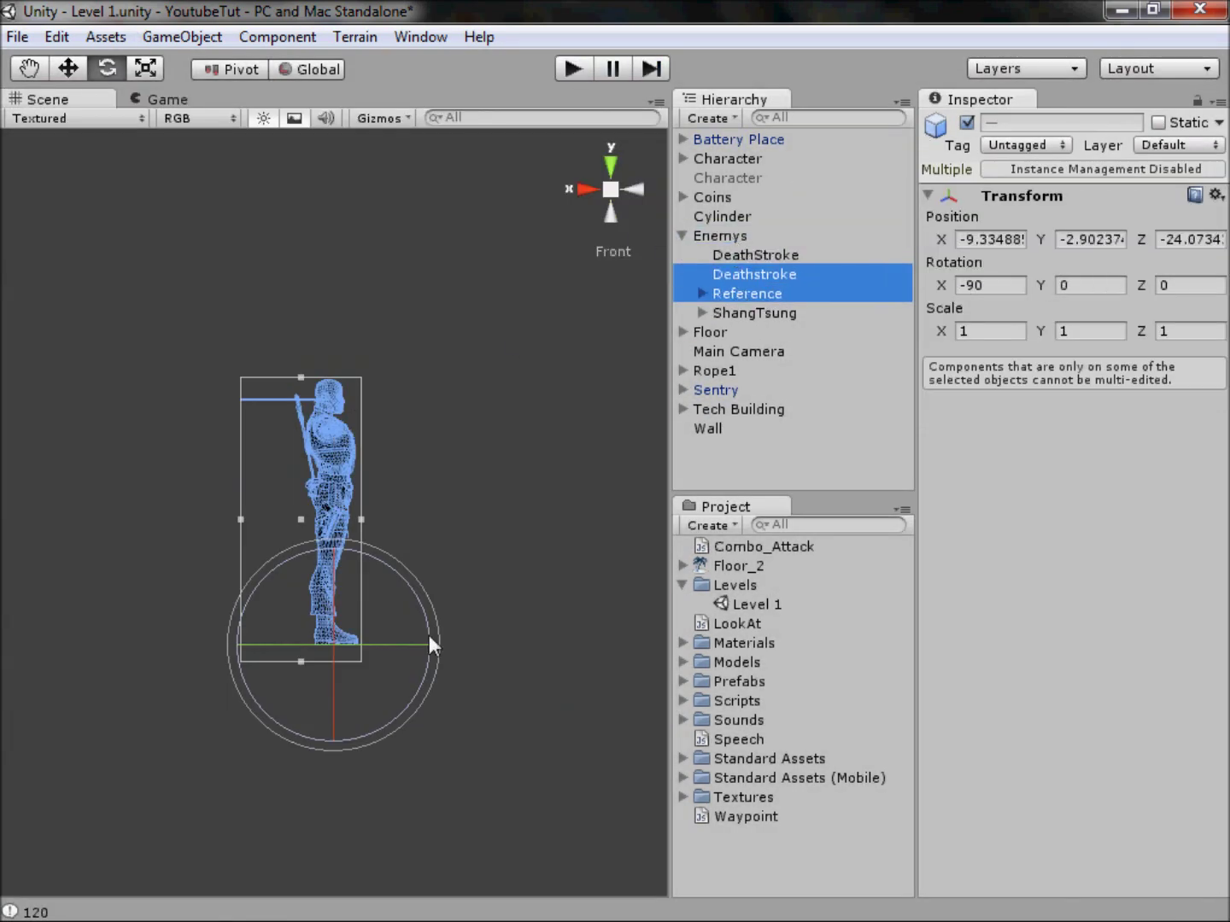
left_click_drag(428, 635, 887, 642)
left_click(1086, 278)
type("180")
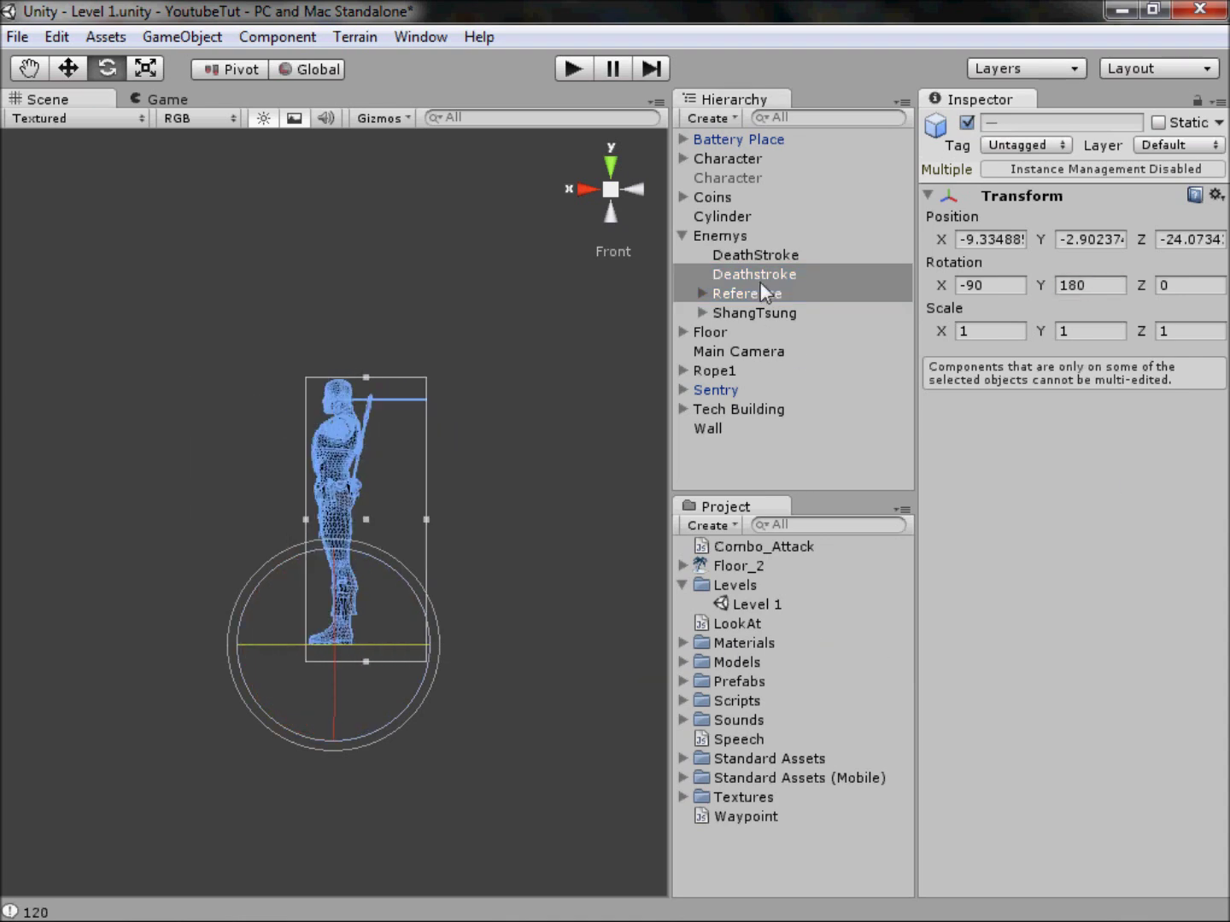
- Parent the Deathstroke mesh and Reference back under DeathStroke, and play-test the enemy's facing direction
left_click_drag(760, 282, 753, 255)
left_click(577, 69)
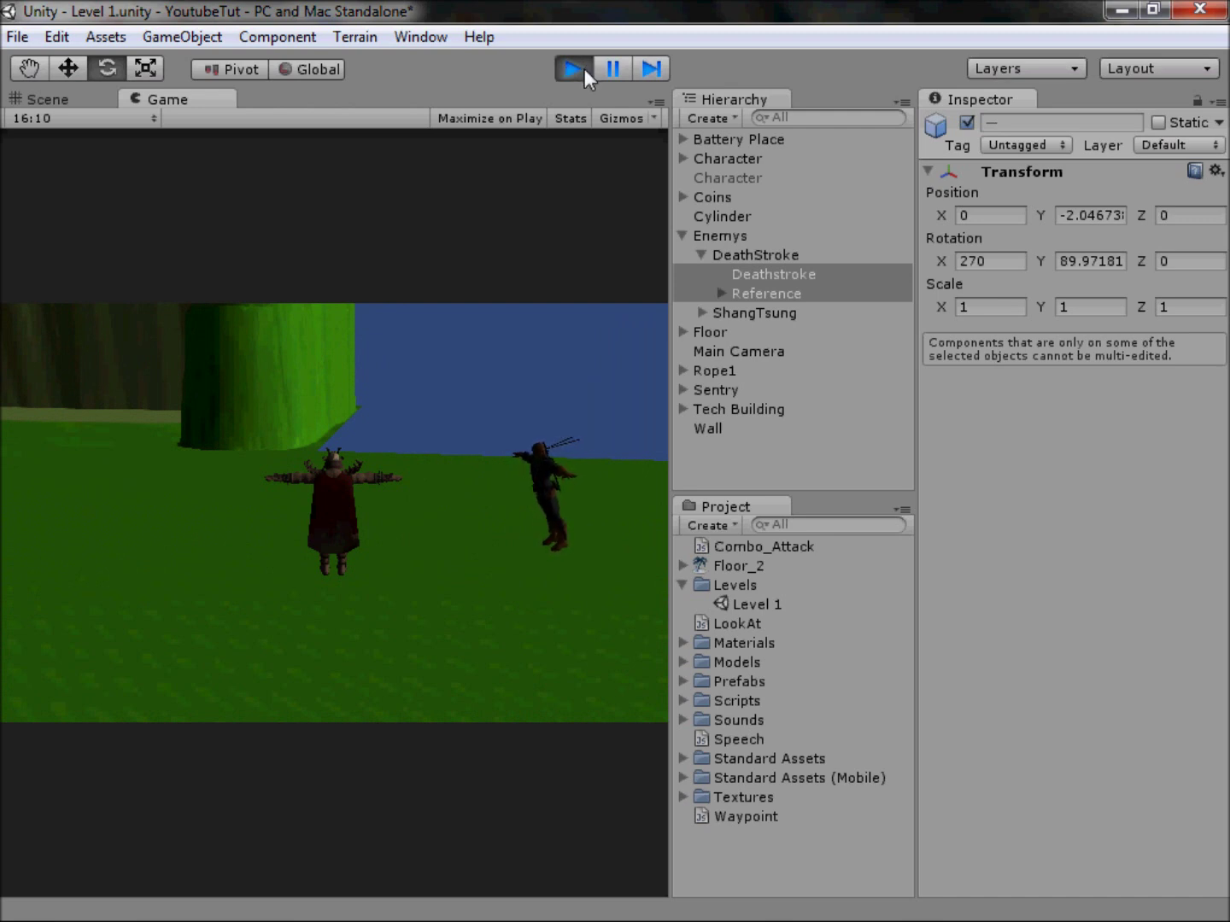
- Compare the facing directions of the DeathStroke and ShangTsung enemies in the scene, and expand ShangTsung's child objects
left_click(584, 69)
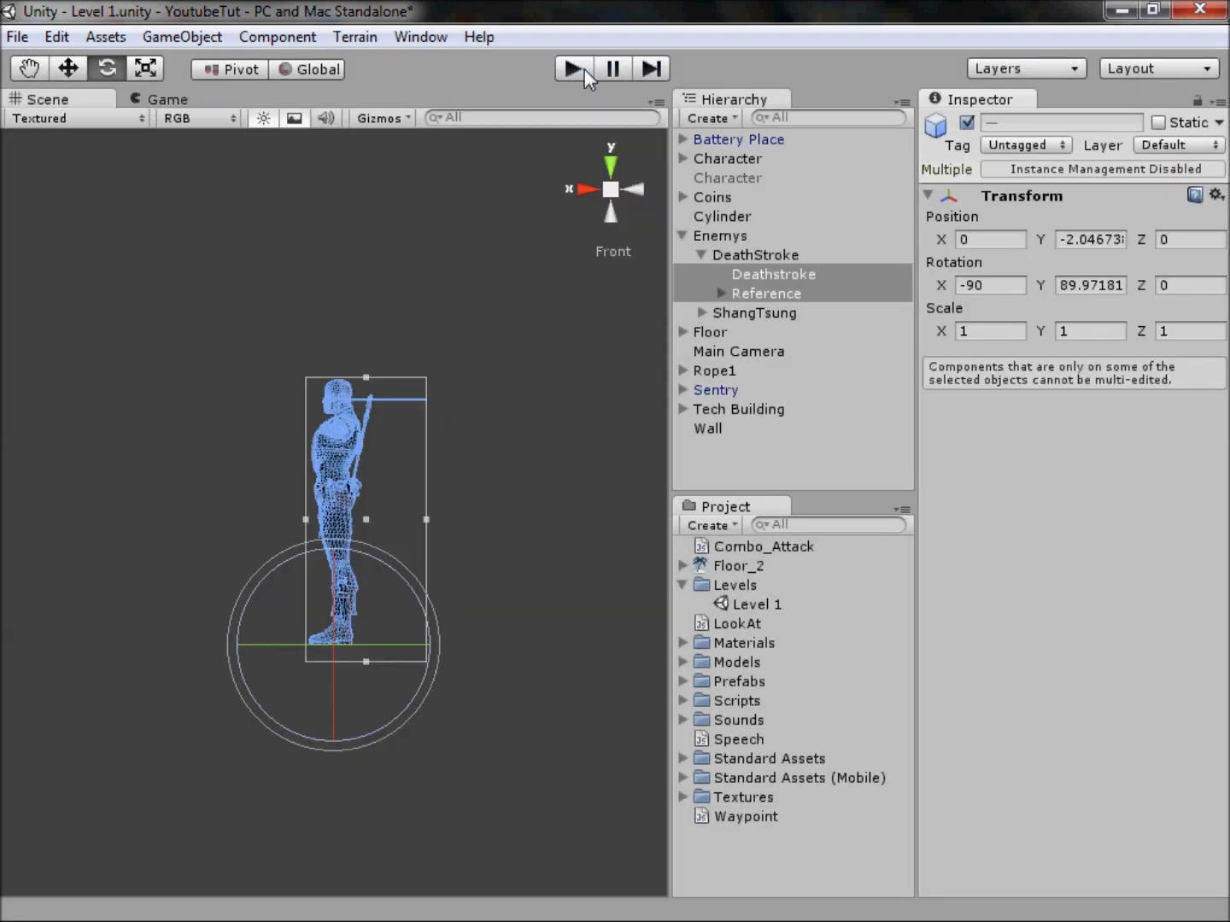
left_click(609, 169)
left_click(609, 187)
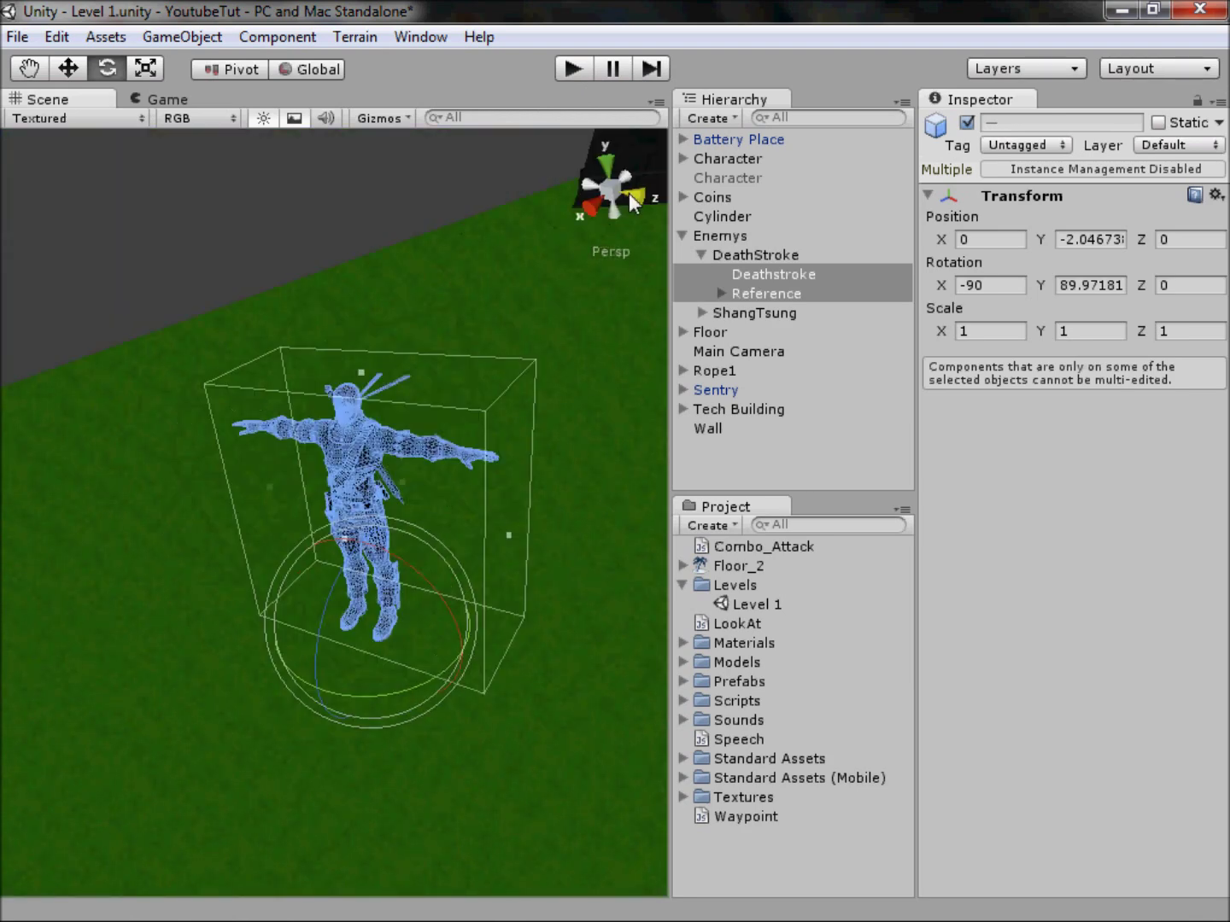
scroll(439, 226, "down", 10)
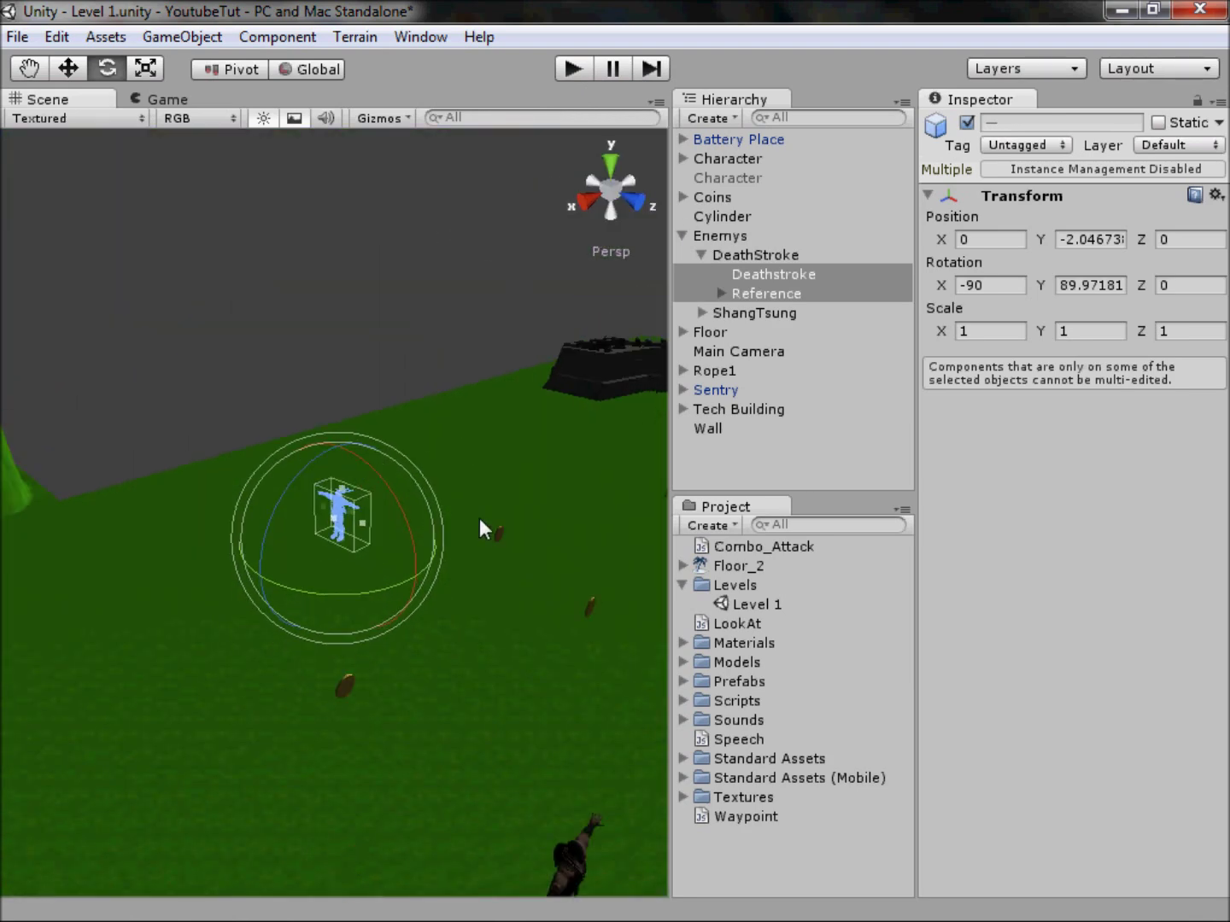
left_click(309, 319)
scroll(442, 494, "up", 3)
middle_click_drag(441, 572, 361, 438)
scroll(345, 473, "down", 3)
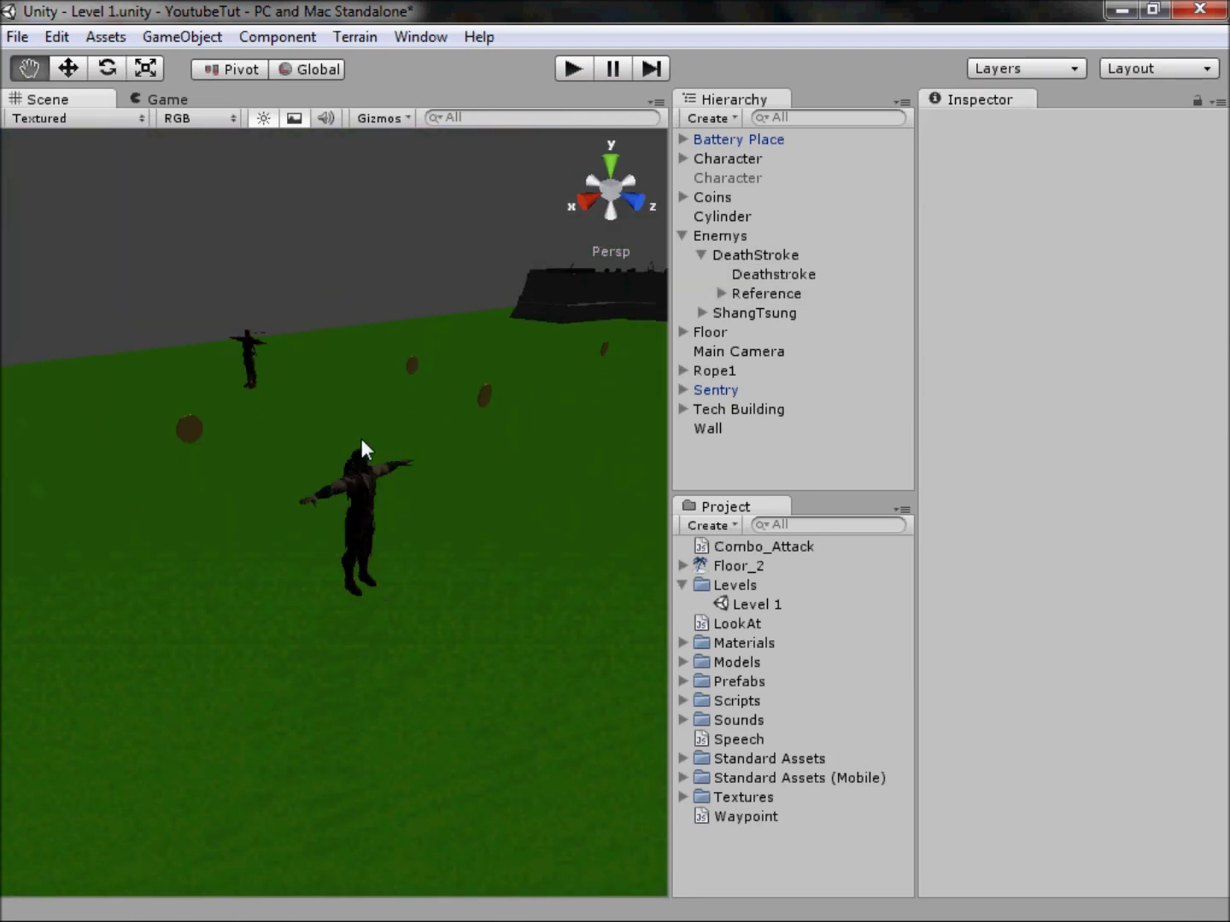
scroll(464, 480, "up", 3)
left_click(715, 312)
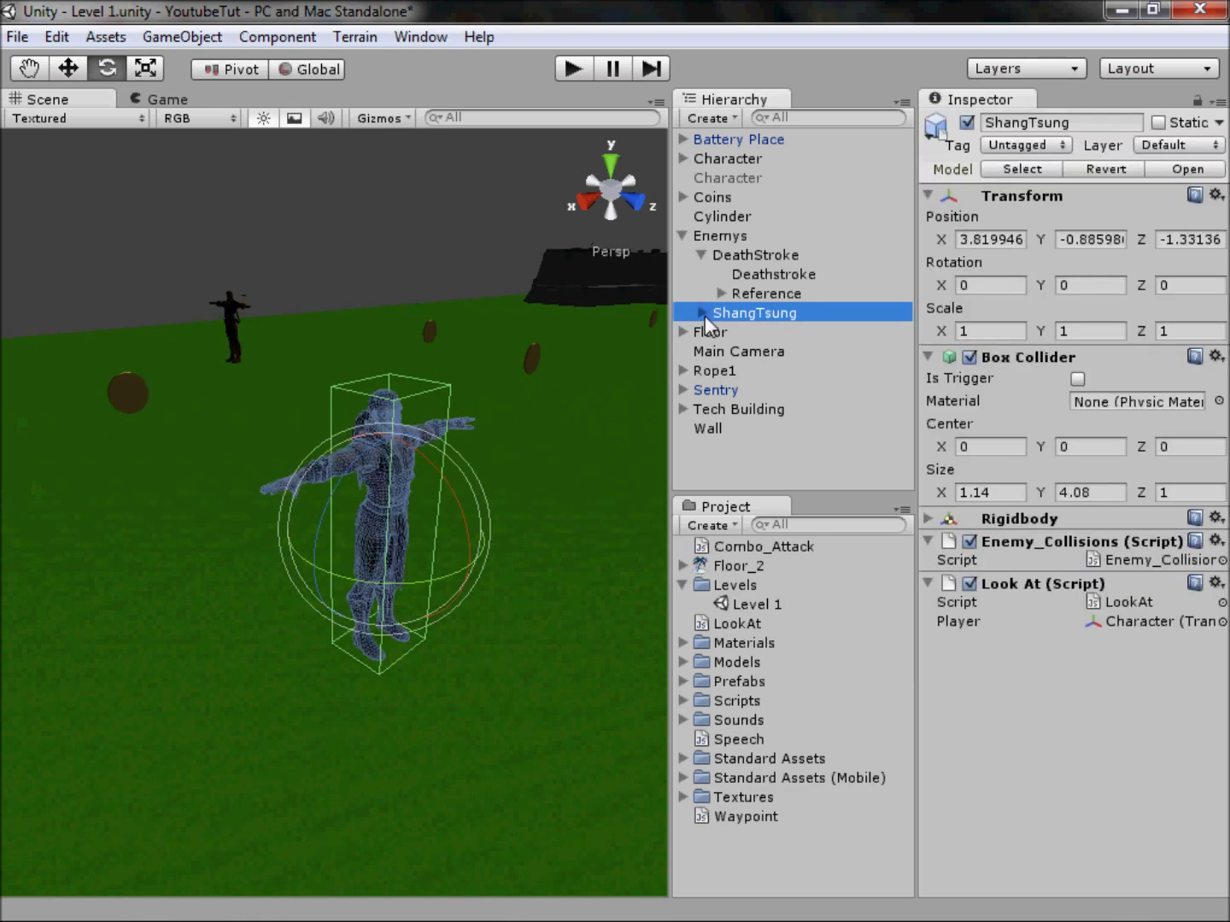
left_click(703, 313)
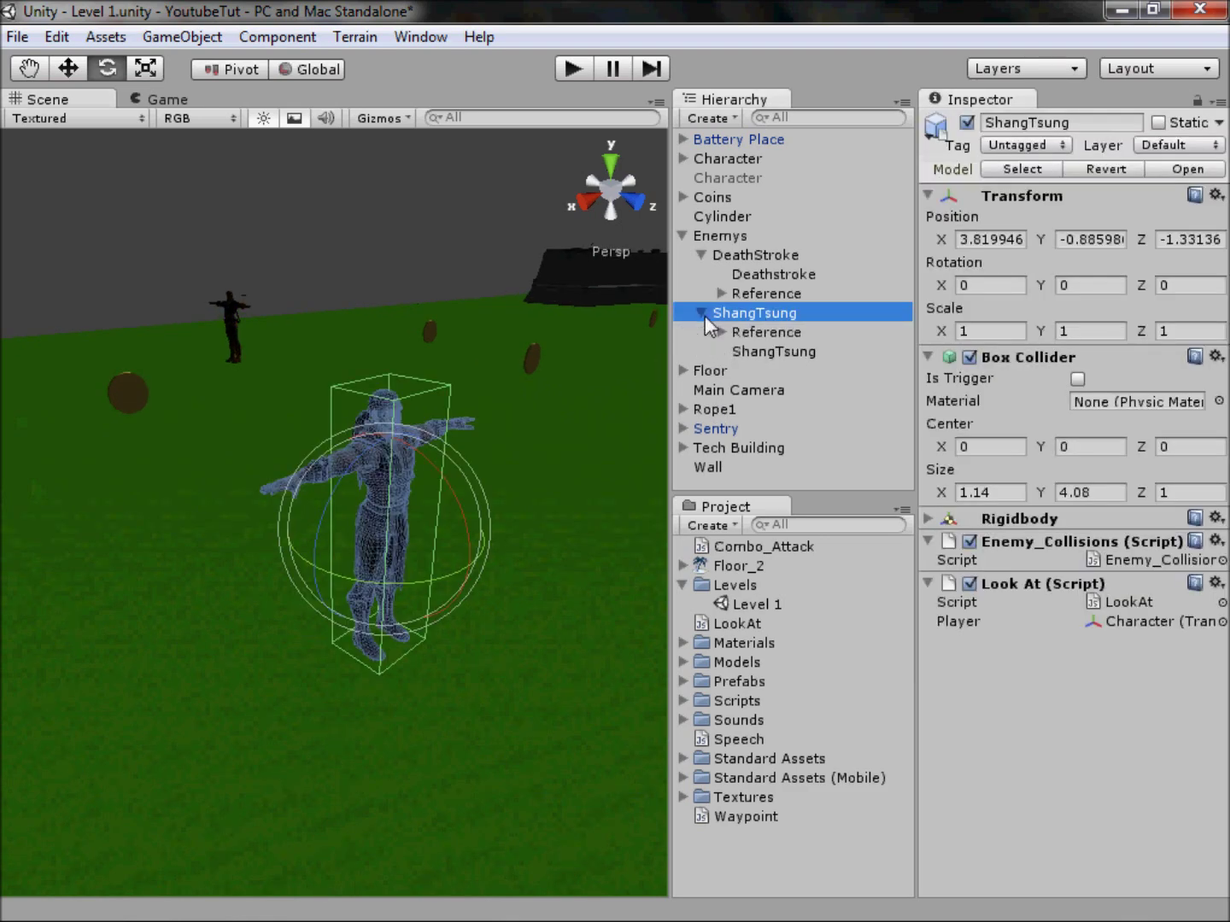
left_click(756, 275)
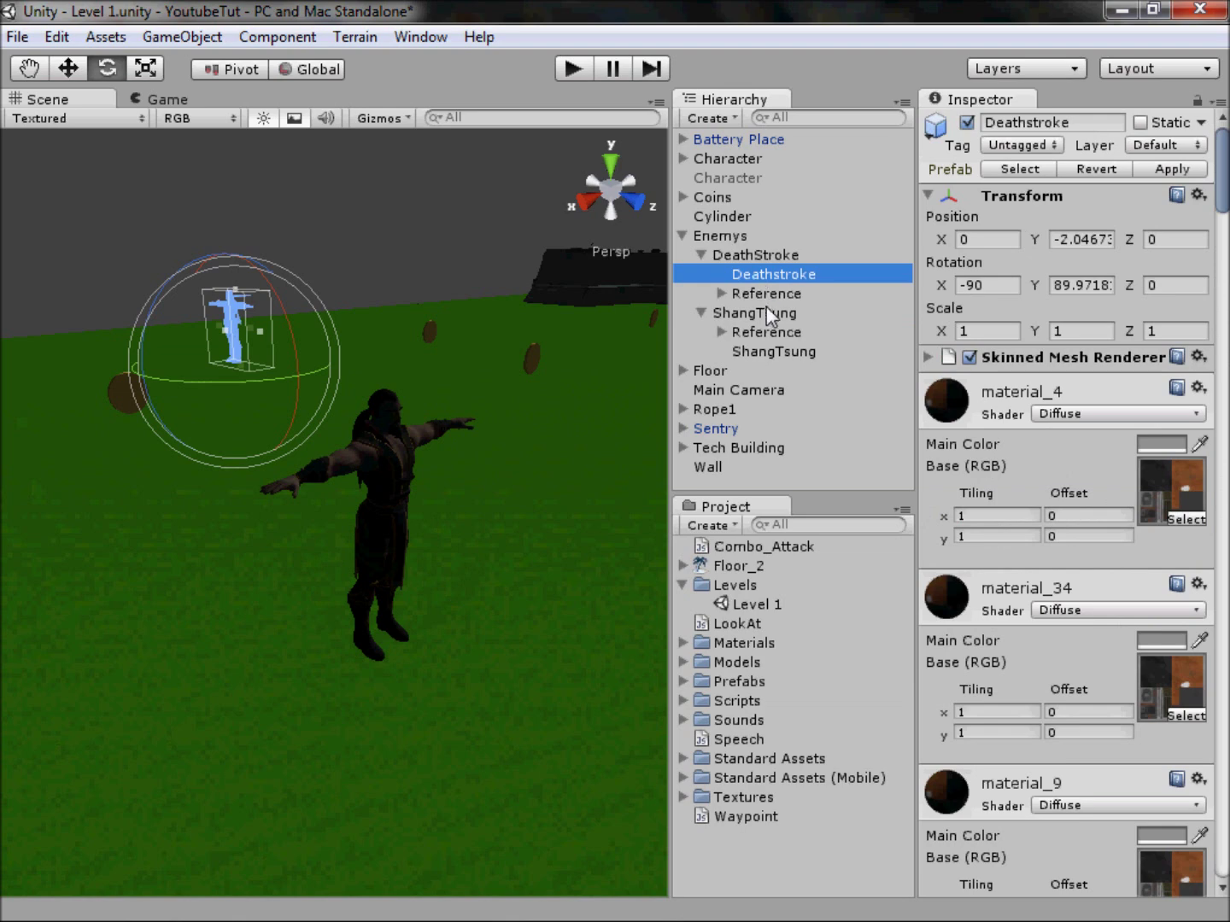
- Make the game view maximize on play, and play-test how both enemies turn as the player moves around them
left_click(578, 75)
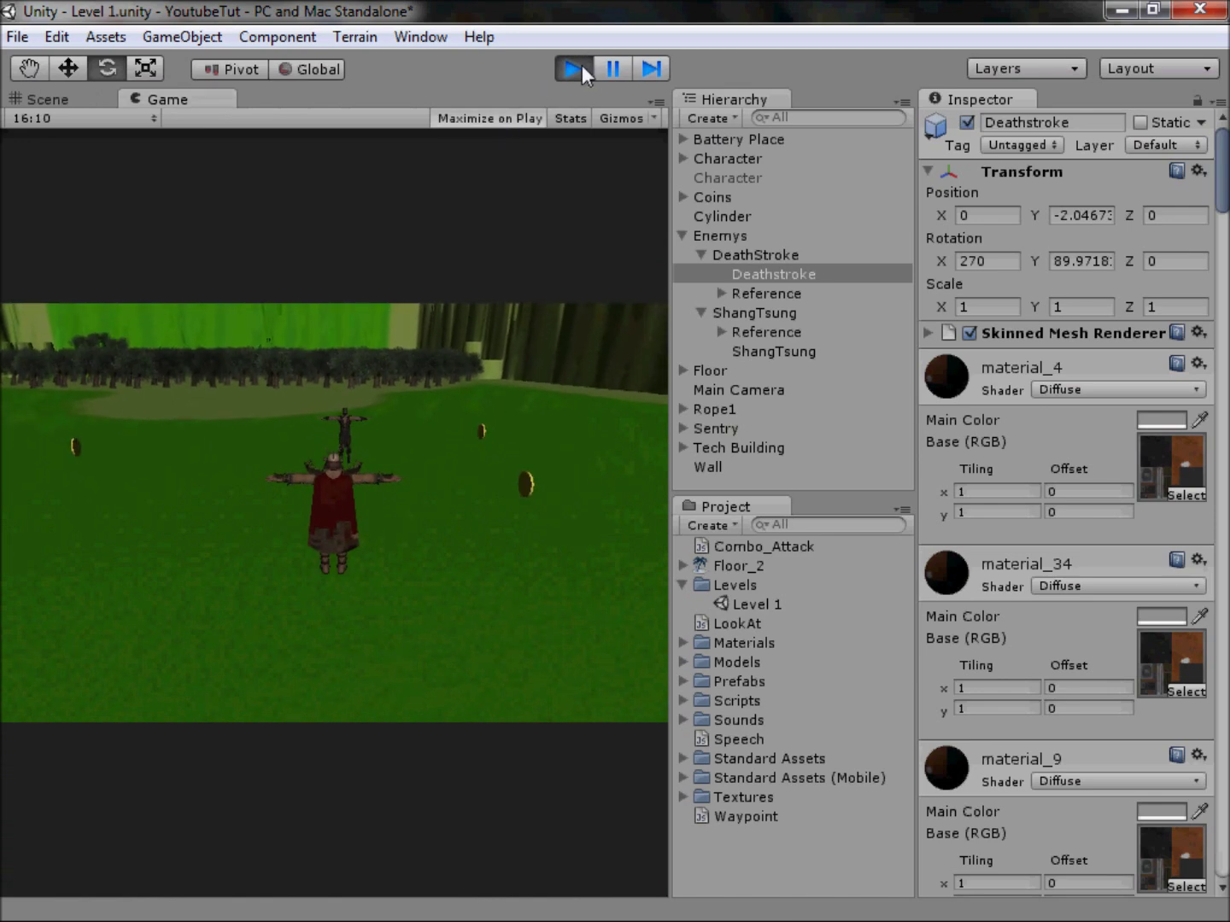
left_click(581, 65)
left_click(587, 73)
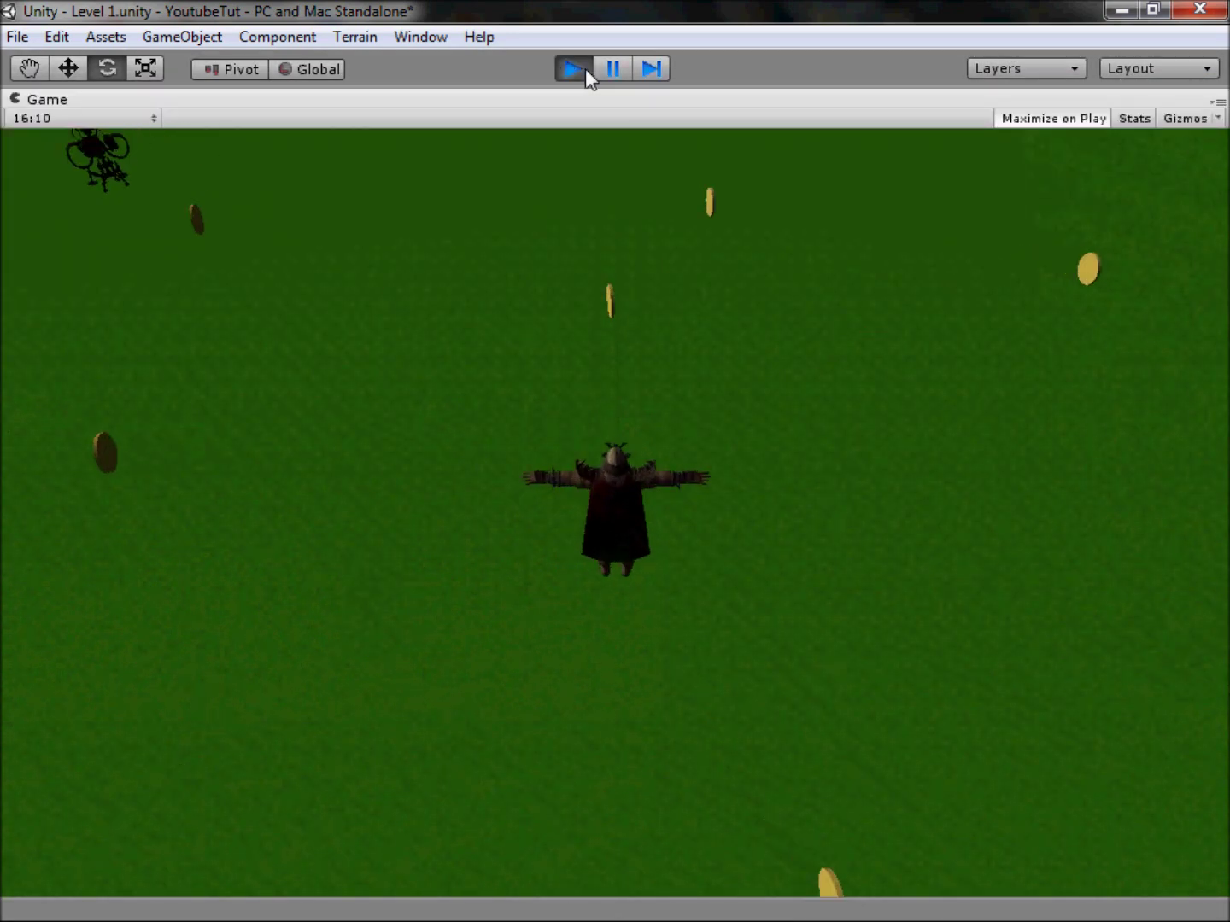
key("d")
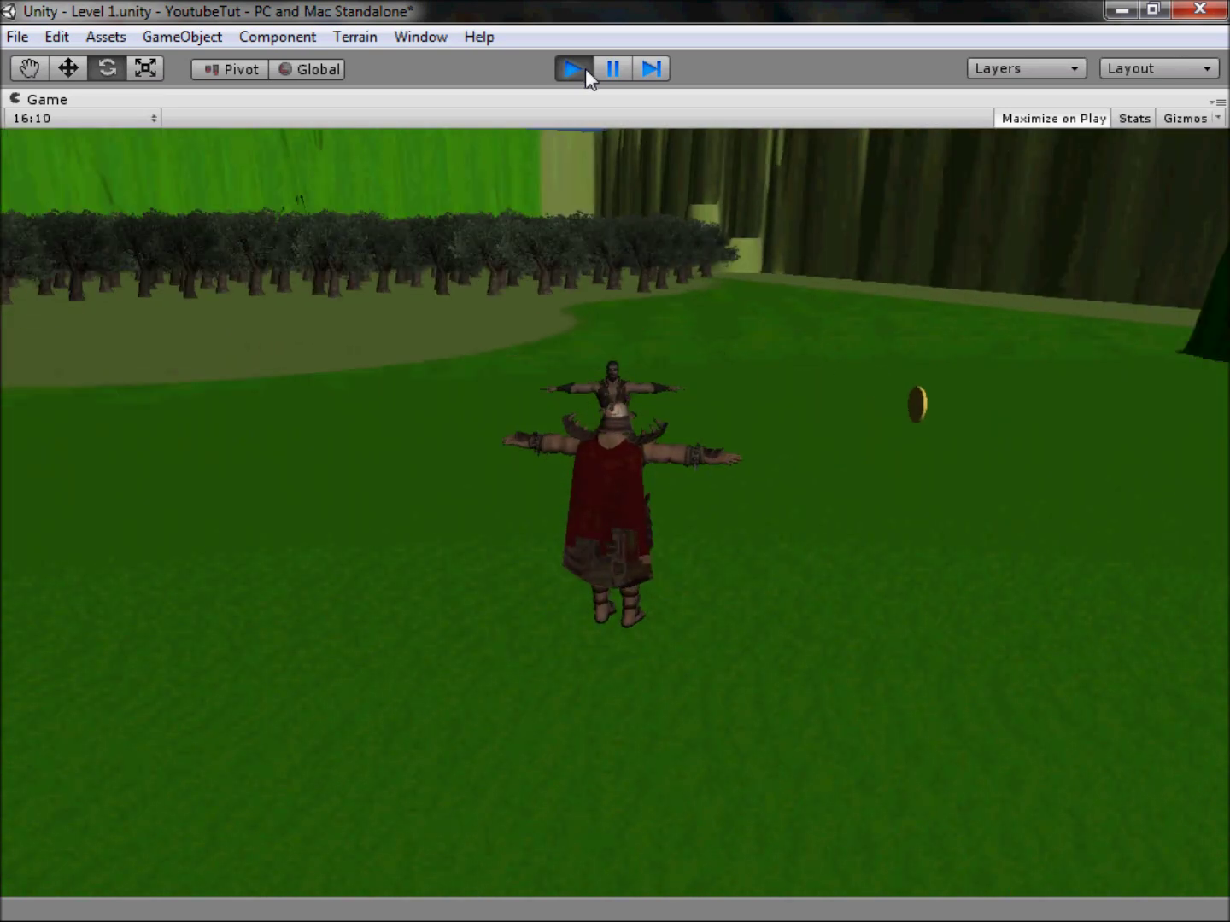
key("w")
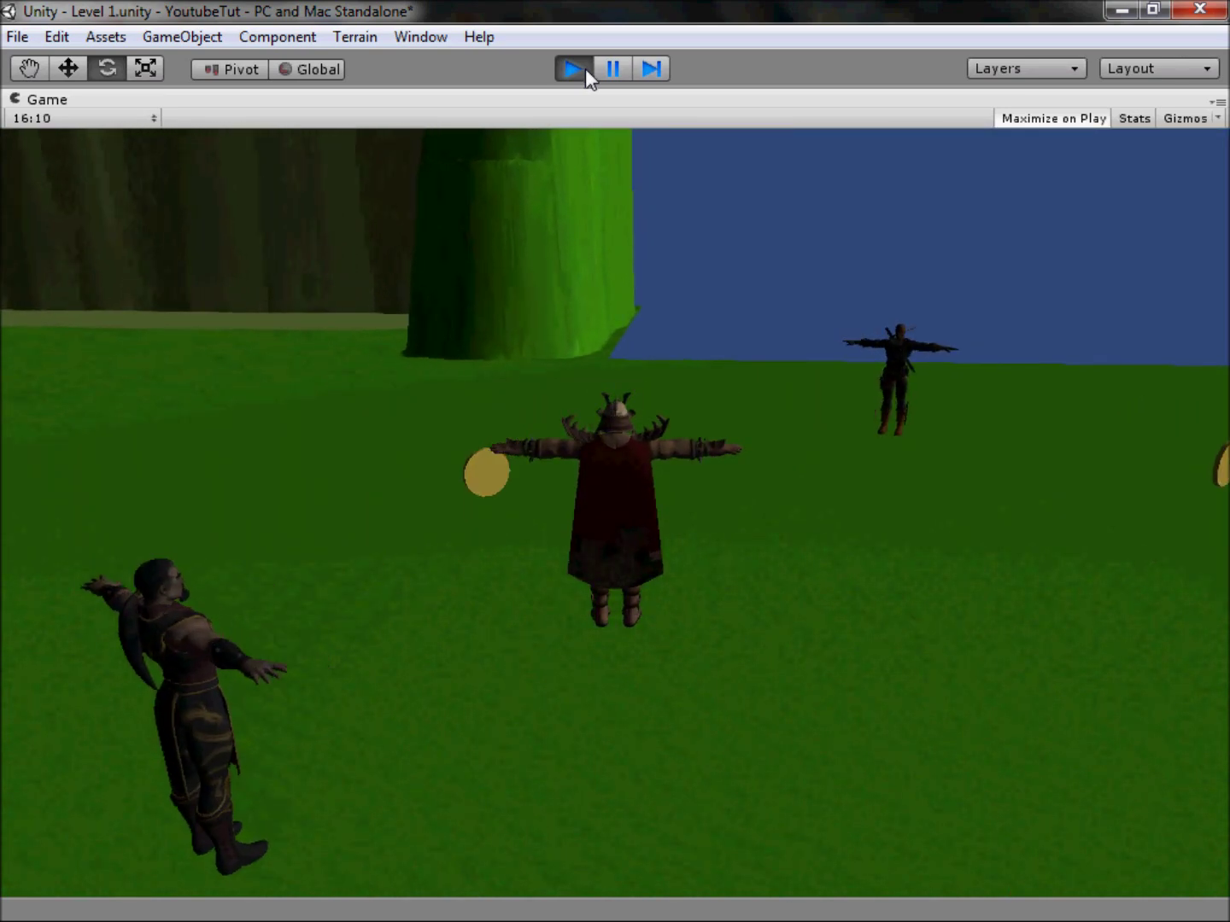
key("d")
key("d")
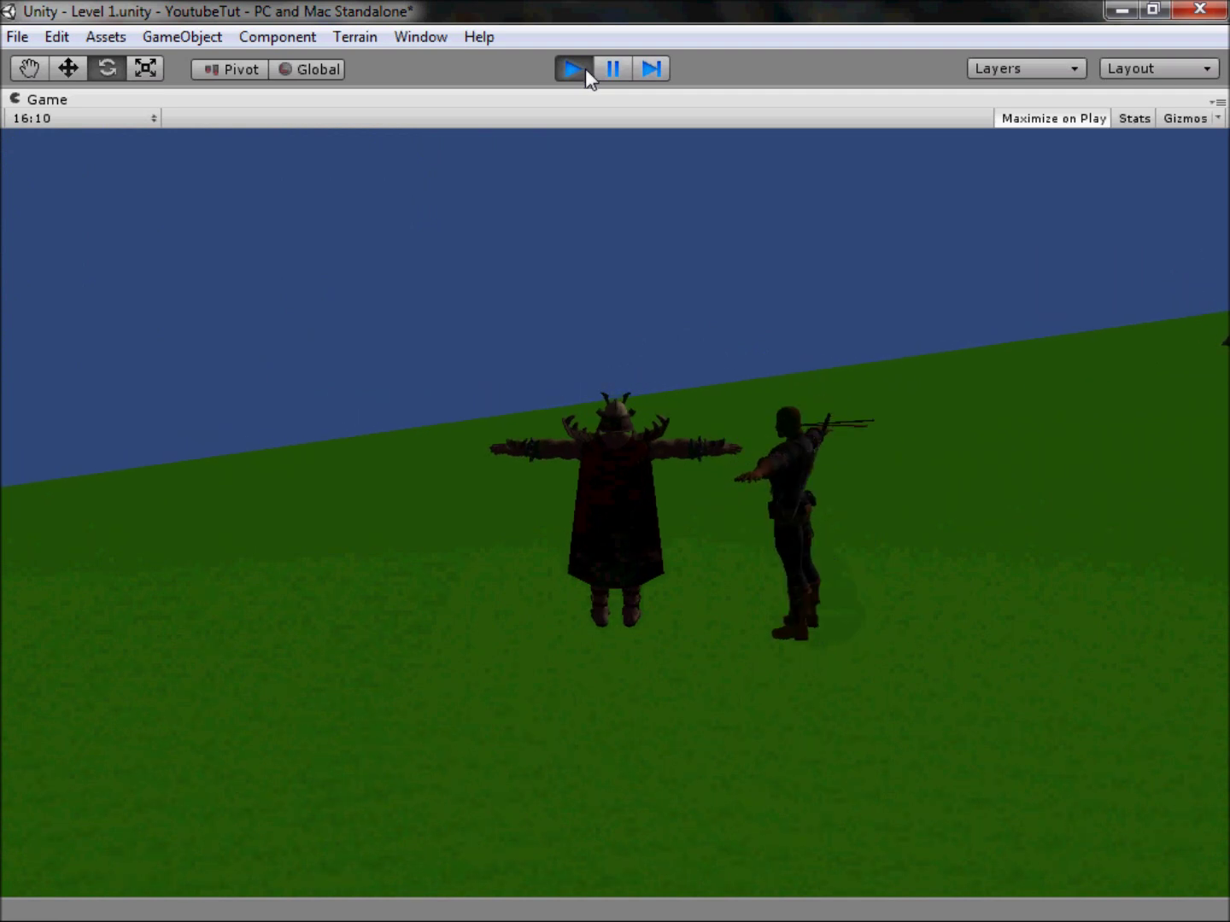
key("d")
key("d")
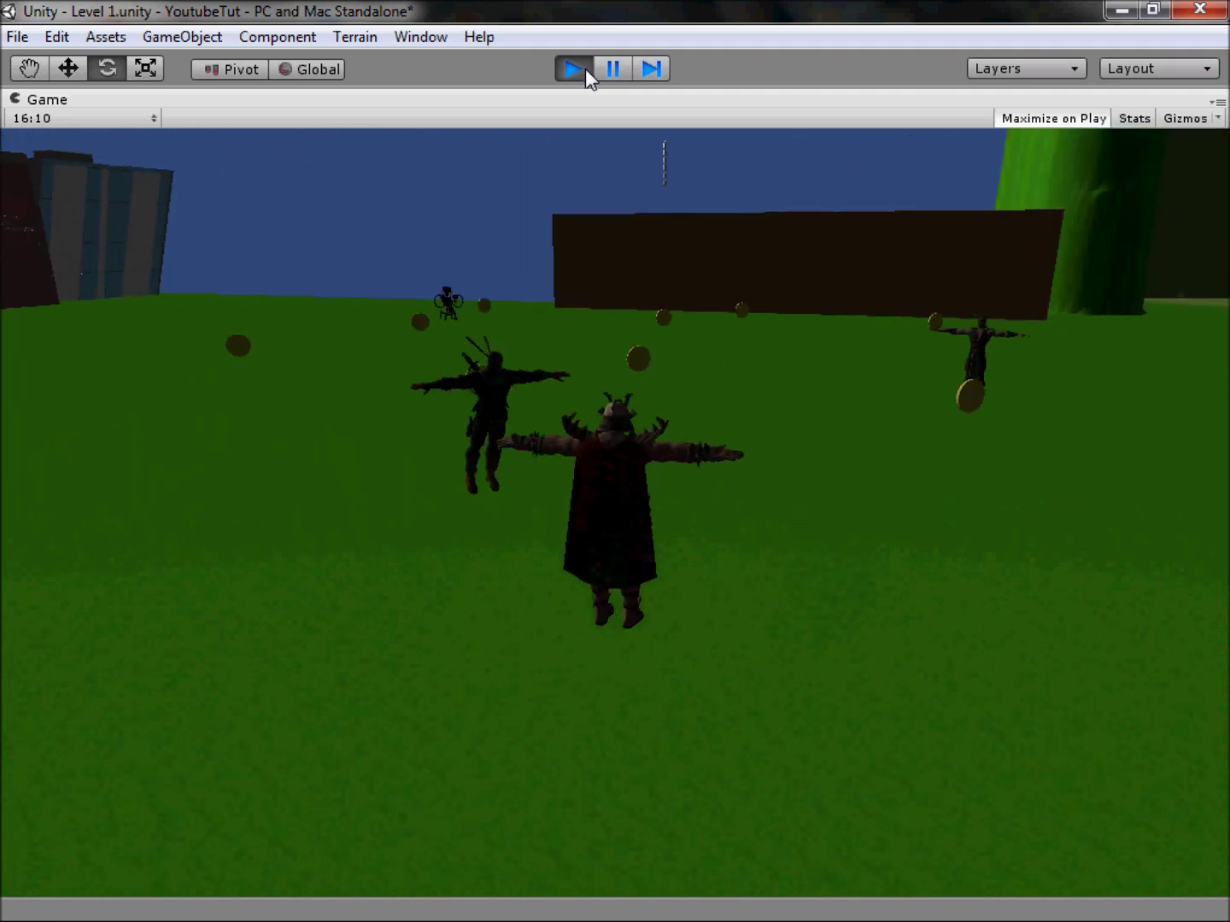
left_click(585, 68)
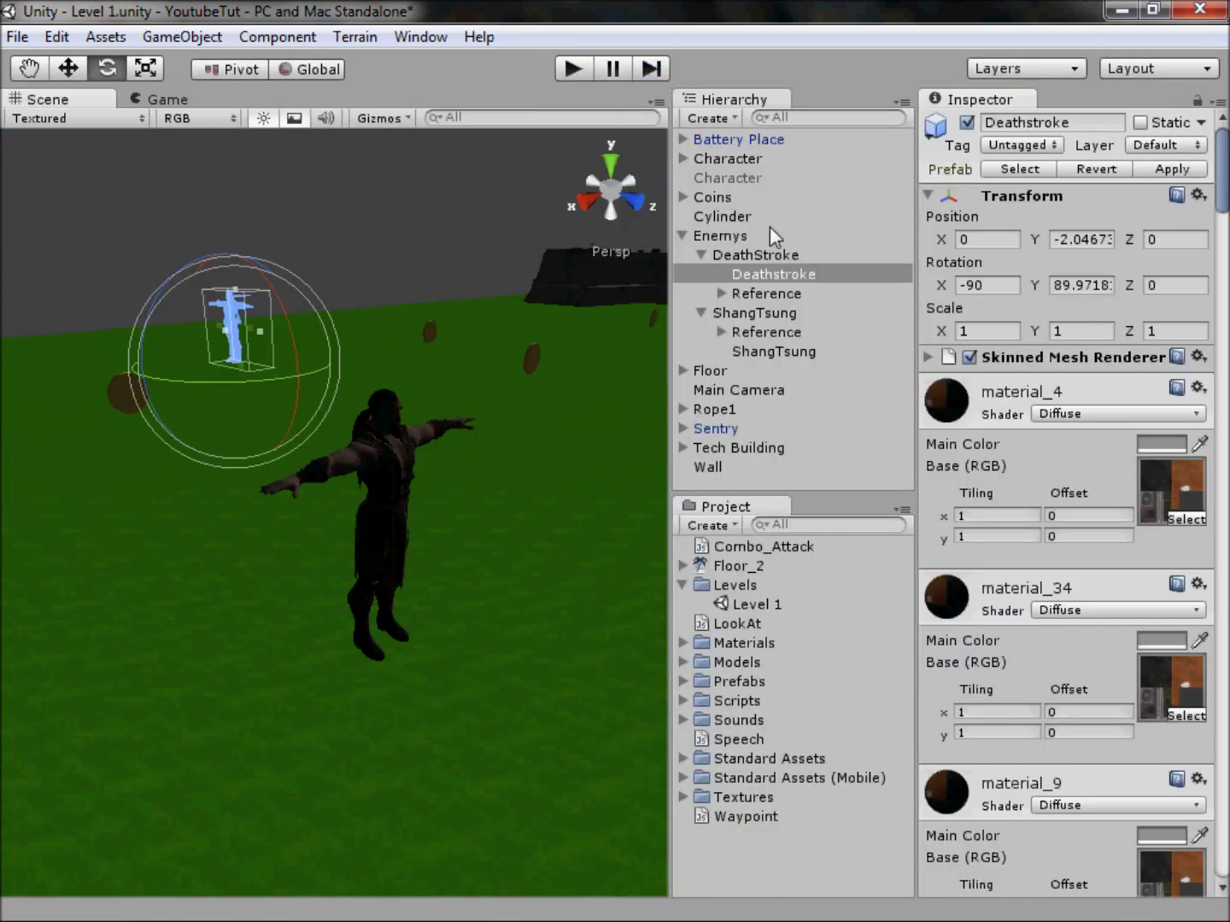
- Remove the Box Collider component from the DeathStroke enemy, and play-test its turning toward the player
left_click(751, 256)
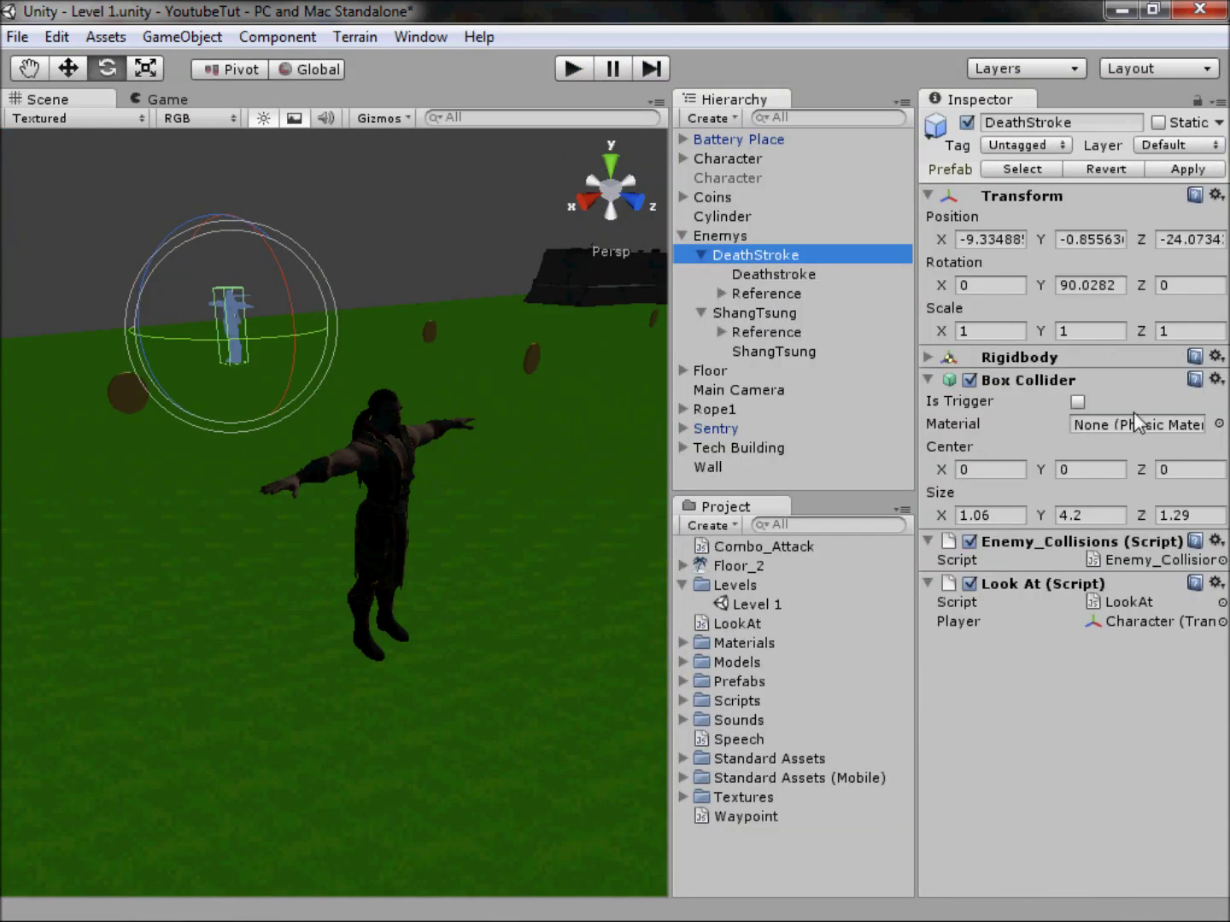
left_click(1216, 379)
left_click(1023, 440)
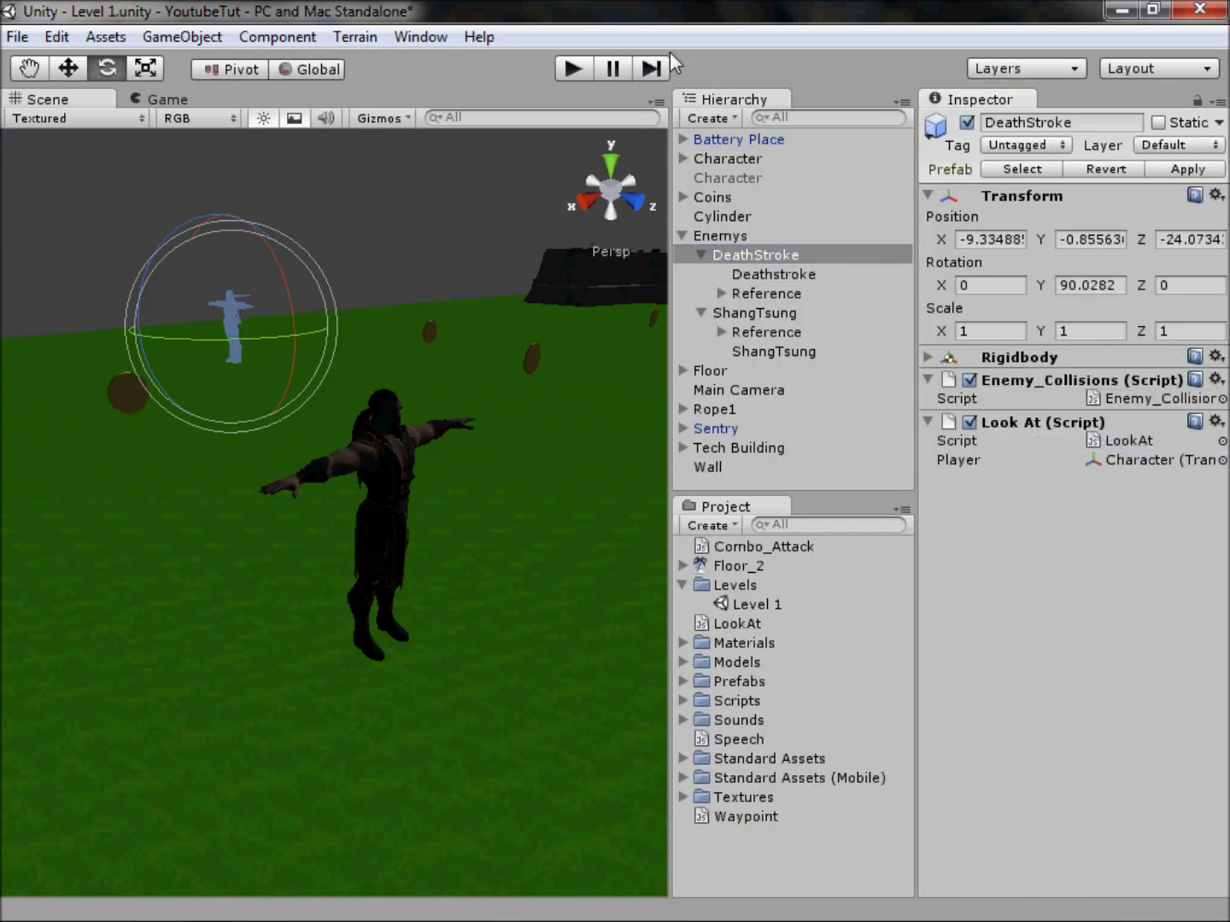
left_click(565, 69)
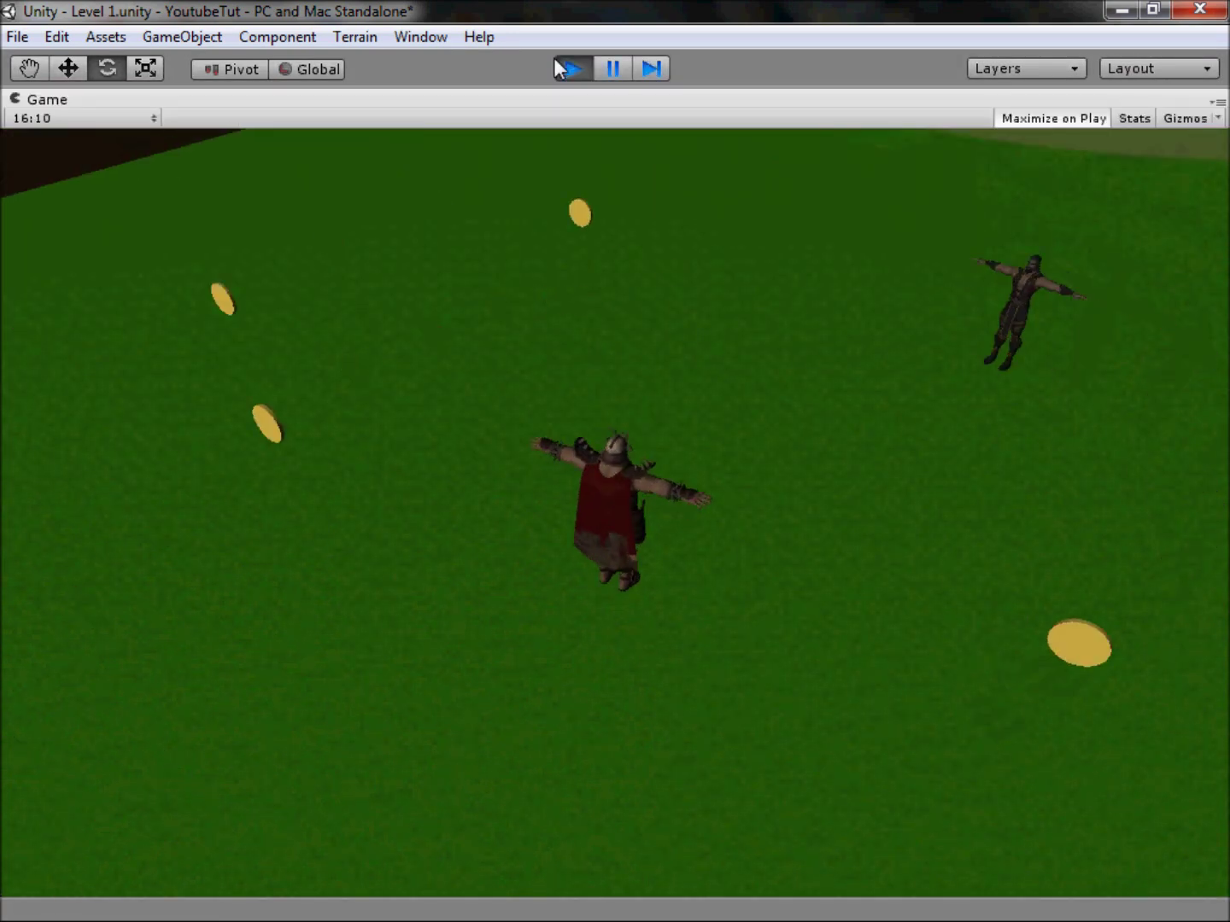
key("d")
key("w")
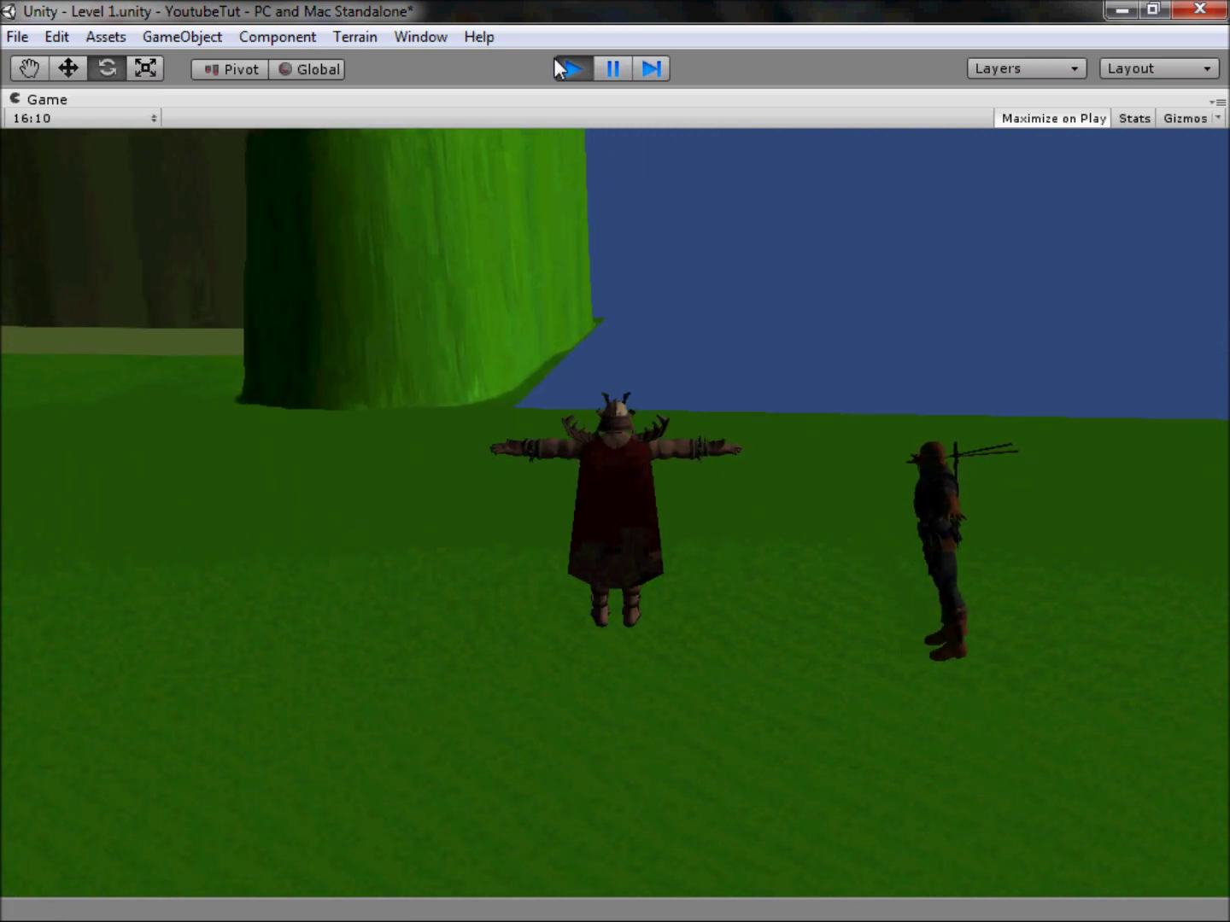
left_click(558, 64)
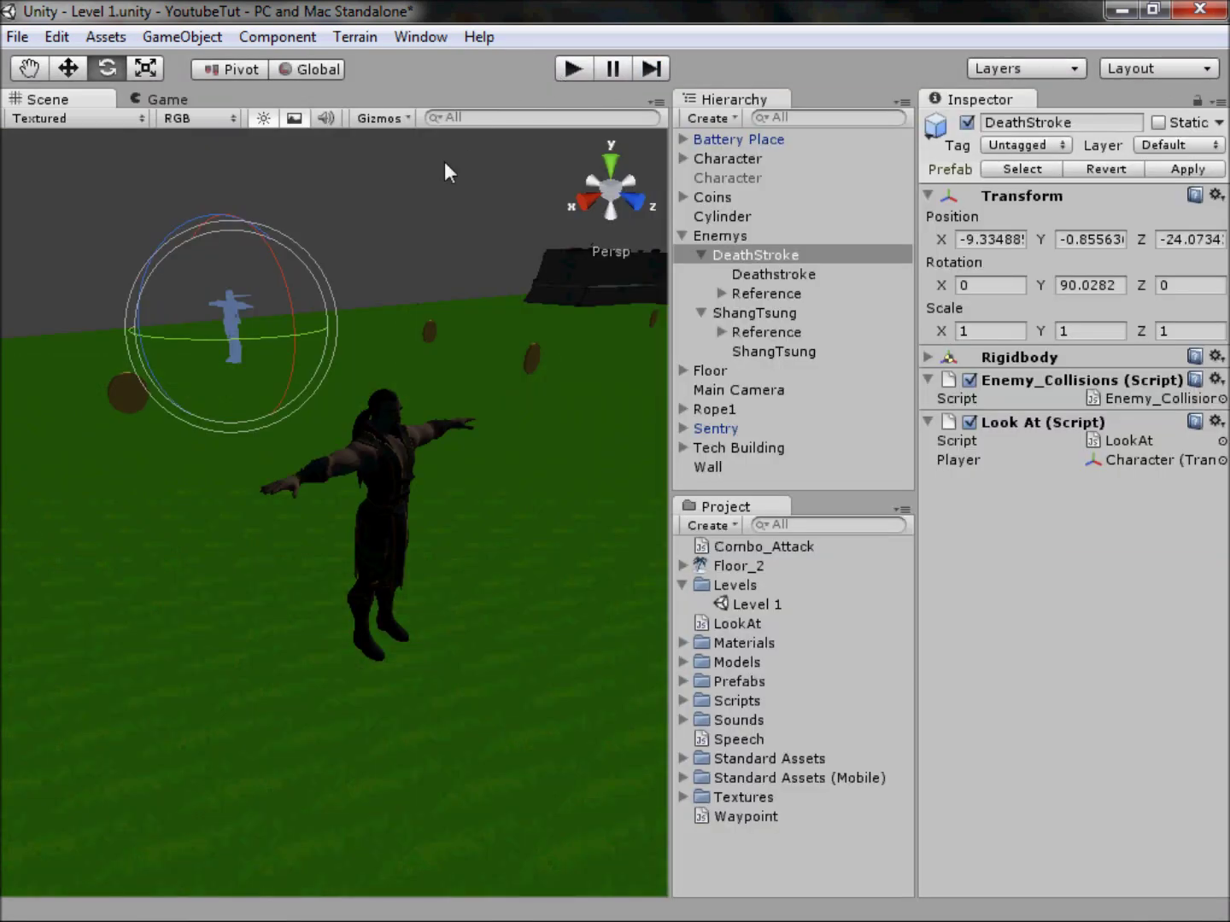
- Locate the player Character in the scene and examine it up close from the front
left_click(490, 285)
scroll(490, 284, "down", 5)
scroll(491, 284, "down", 3)
scroll(349, 531, "up", 7)
middle_click_drag(357, 522, 409, 505)
middle_click_drag(559, 588, 481, 600)
middle_click_drag(360, 480, 87, 593)
scroll(402, 563, "up", 5)
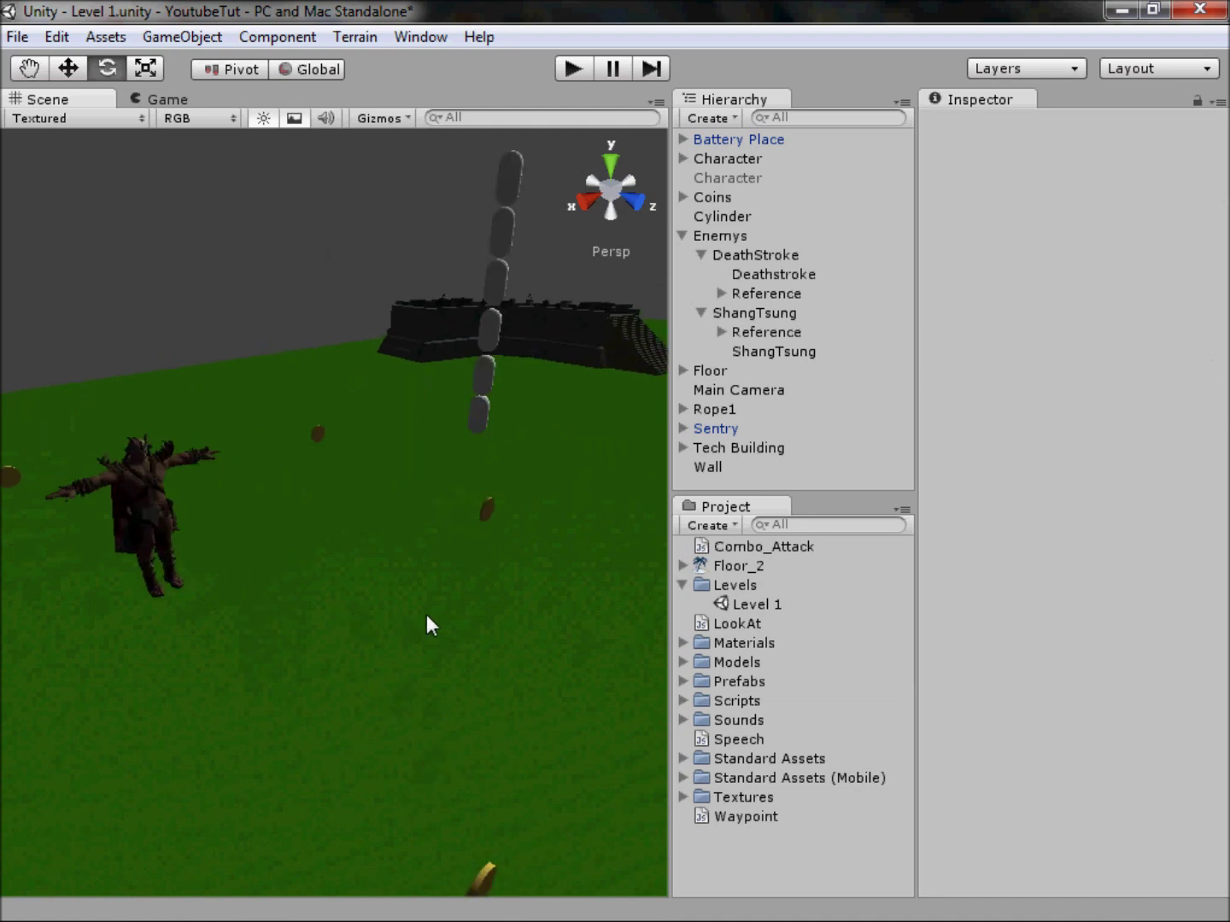
middle_click_drag(255, 615, 388, 641)
left_click(628, 204)
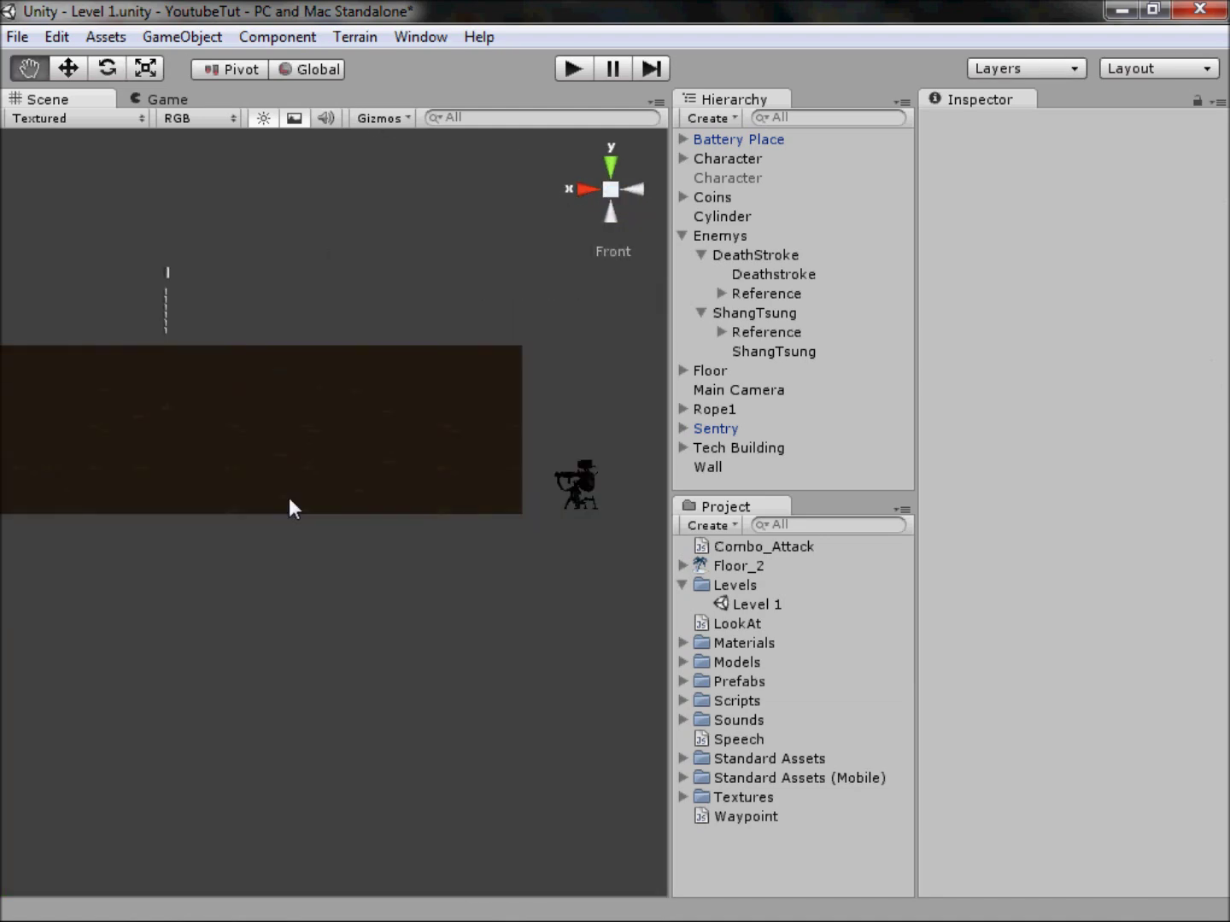
double_click(738, 159)
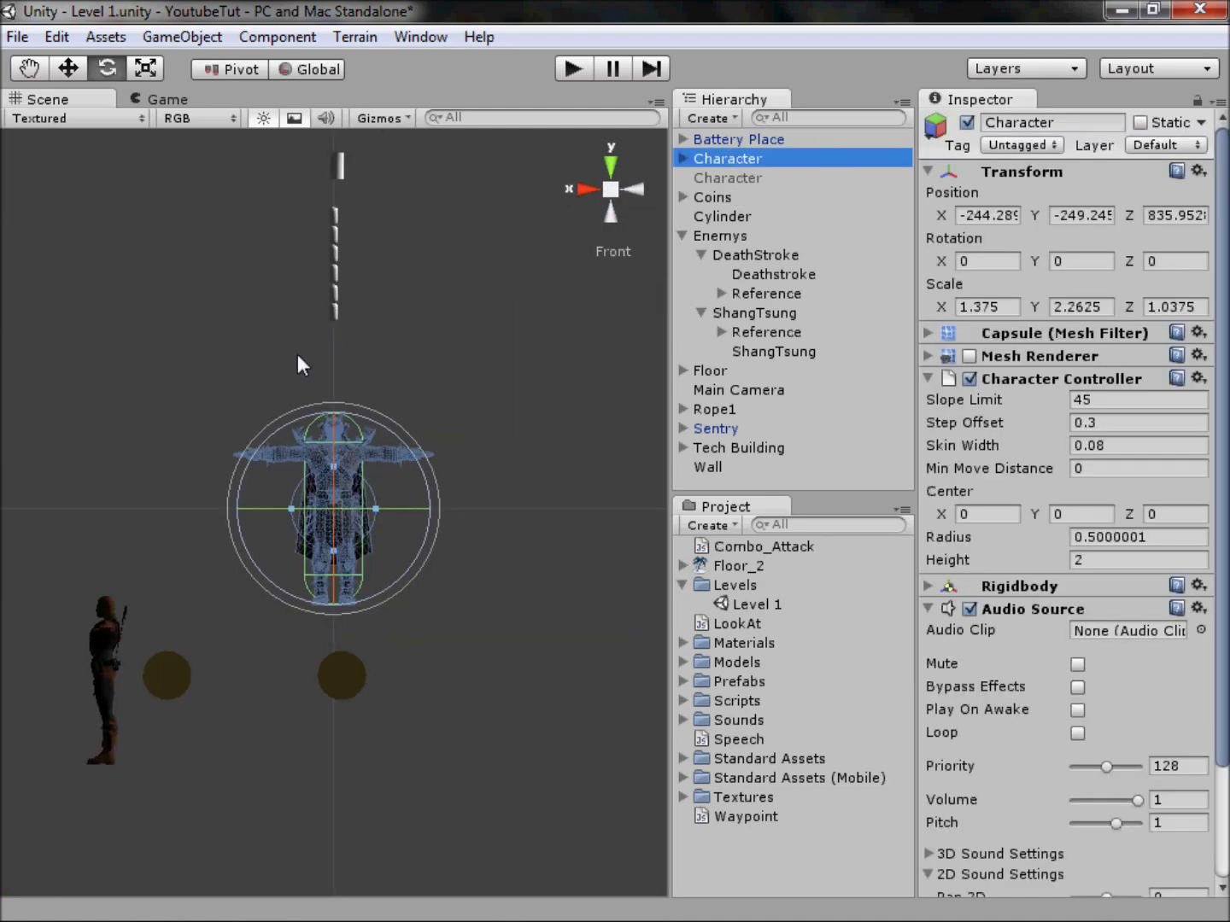
left_click(456, 334)
scroll(465, 384, "up", 5)
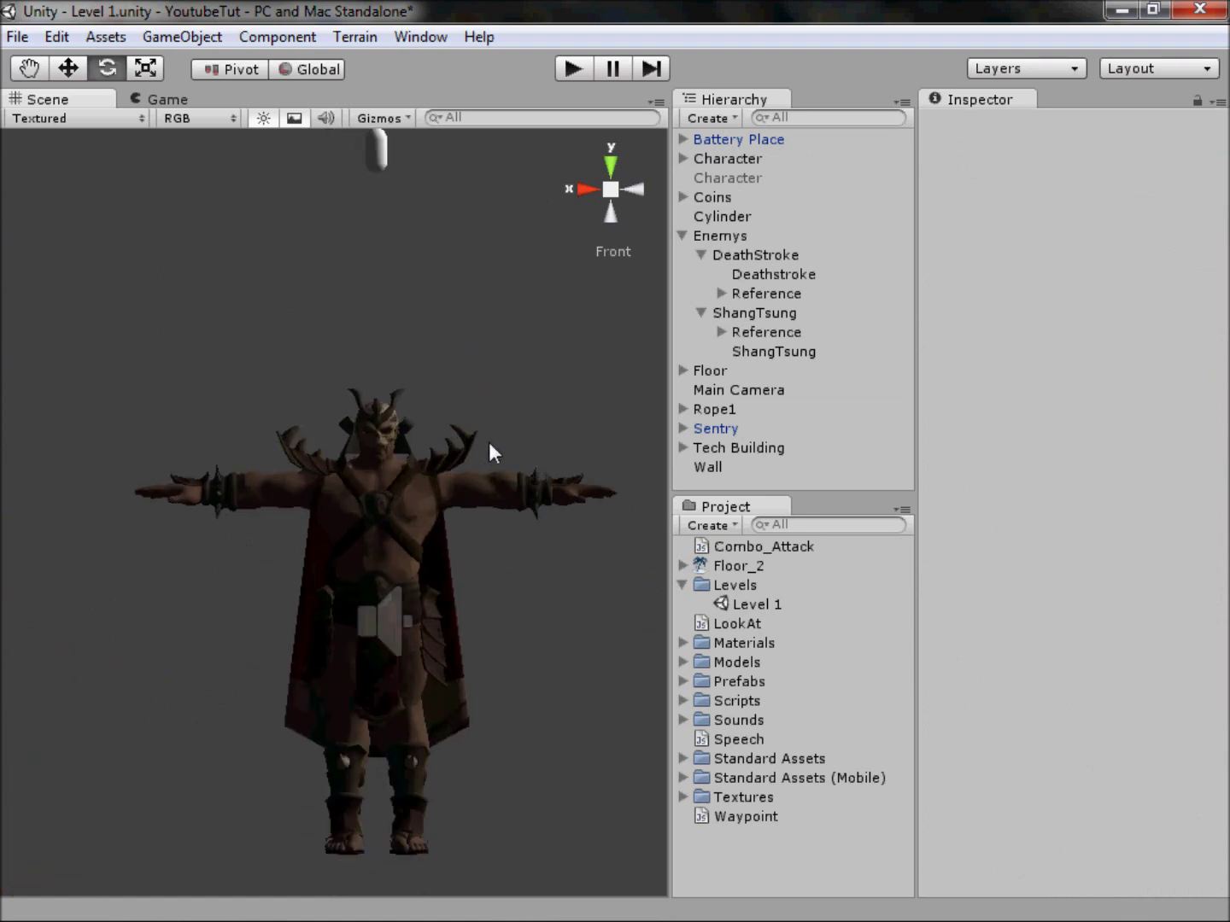
key("q")
middle_click_drag(472, 442, 418, 433)
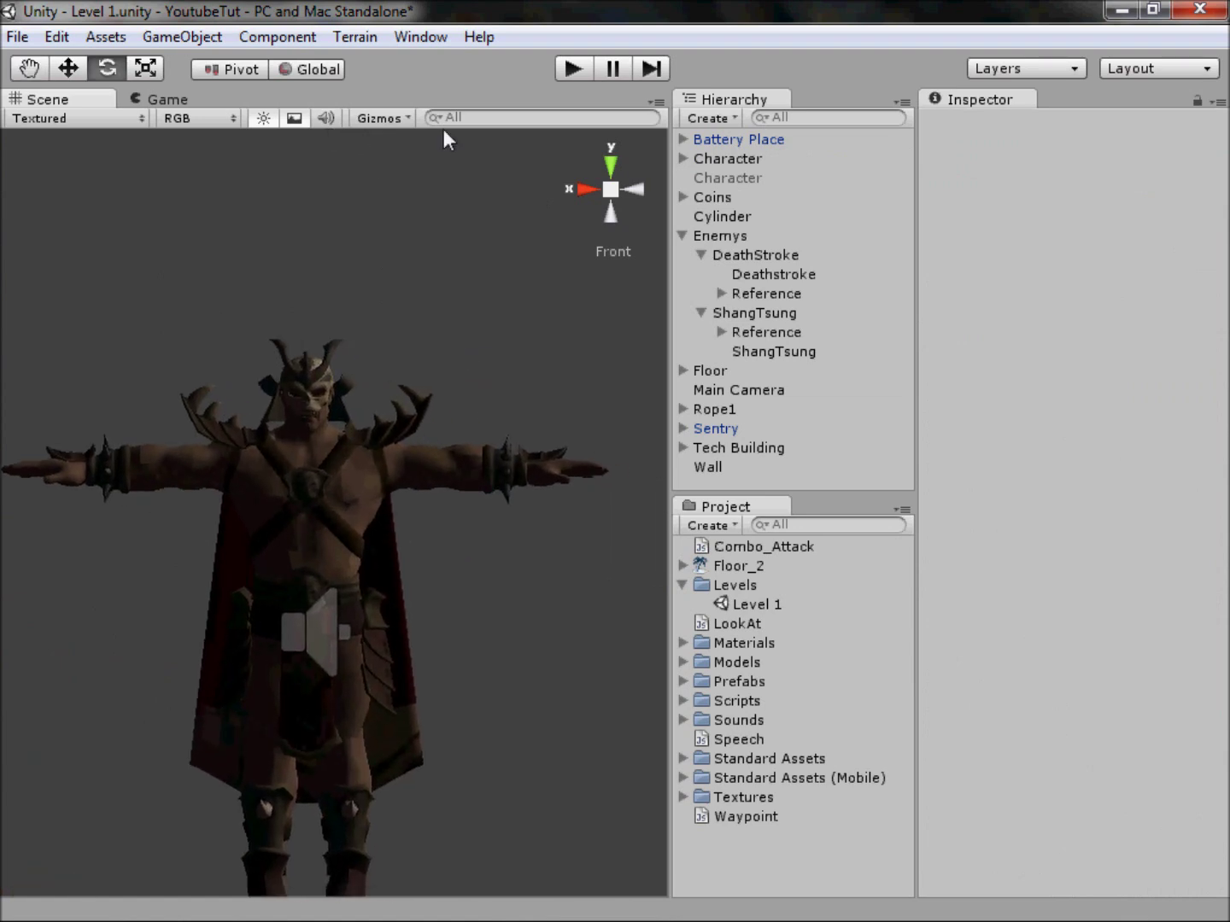
- Turn off scene lighting and skybox effects in the Scene view so the character shows against the grid
left_click(265, 118)
left_click(264, 119)
left_click(263, 119)
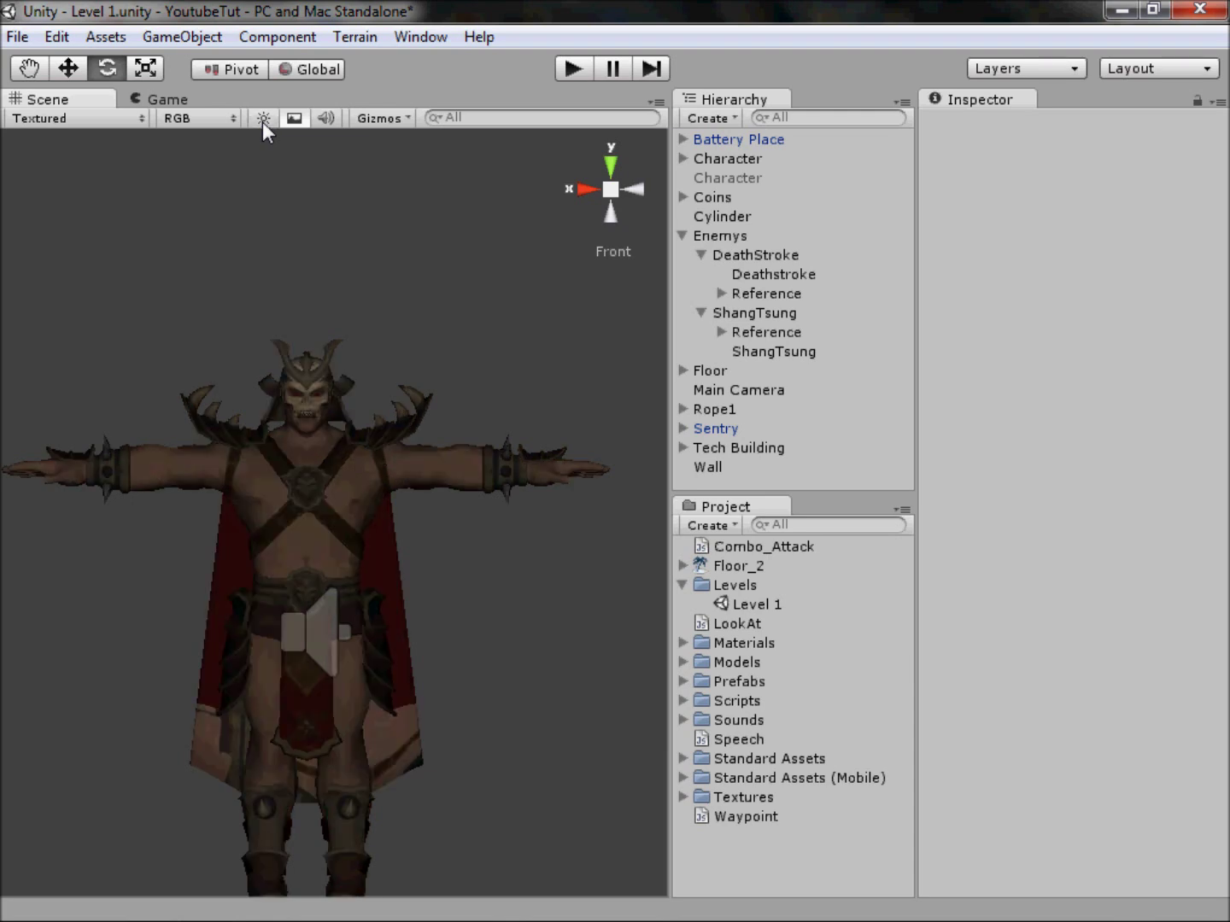
left_click(262, 121)
left_click(262, 121)
left_click(283, 114)
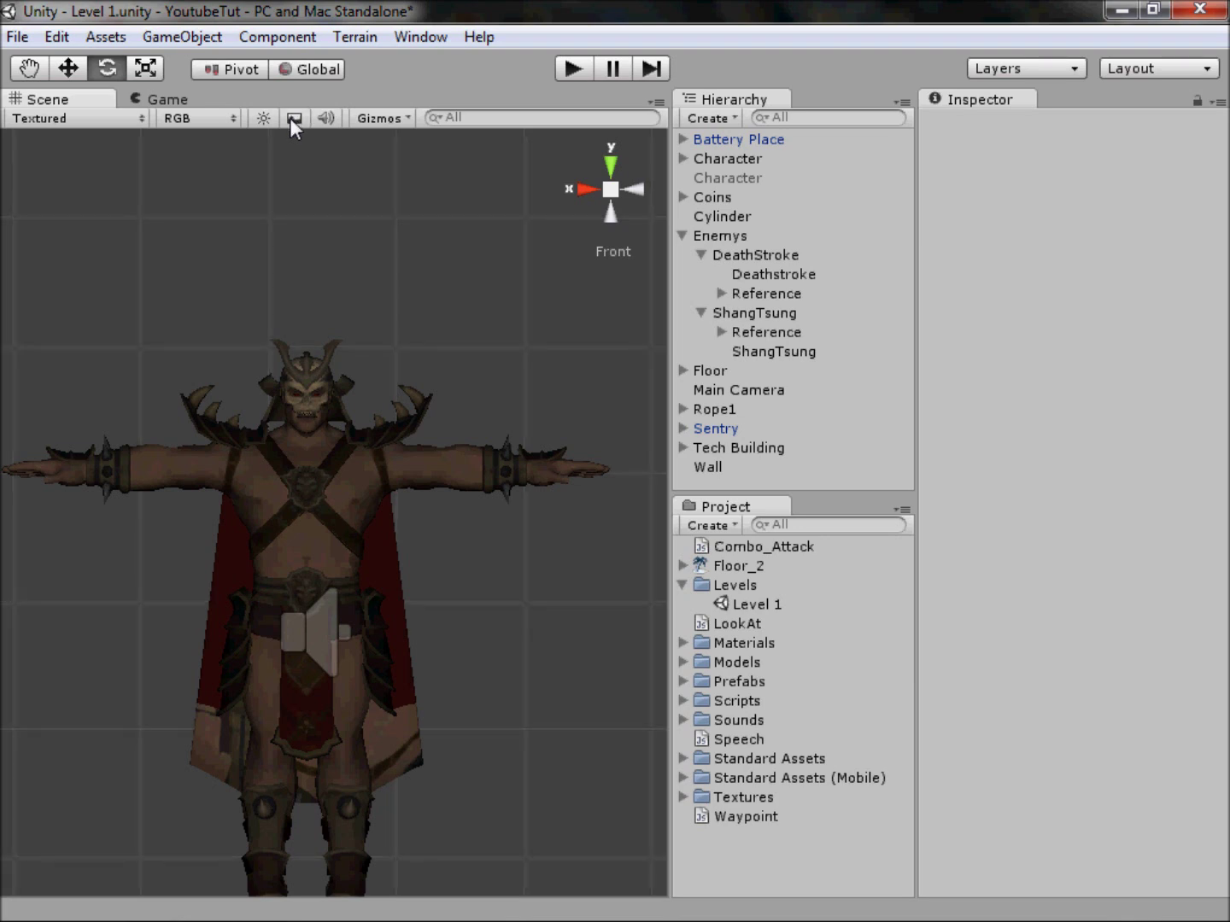
scroll(392, 420, "down", 7)
scroll(393, 423, "up", 9)
scroll(453, 438, "down", 3)
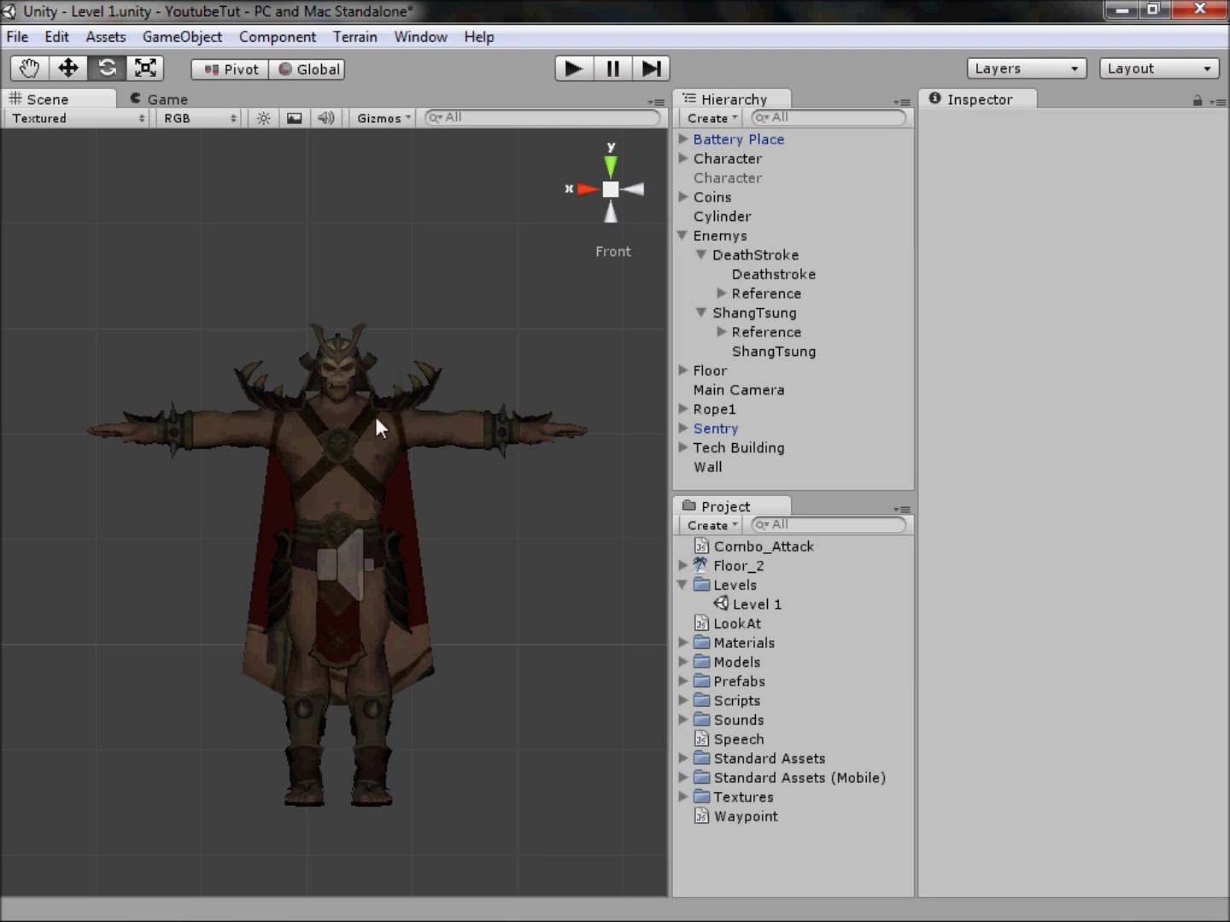
scroll(380, 419, "up", 6)
middle_click_drag(383, 420, 434, 415)
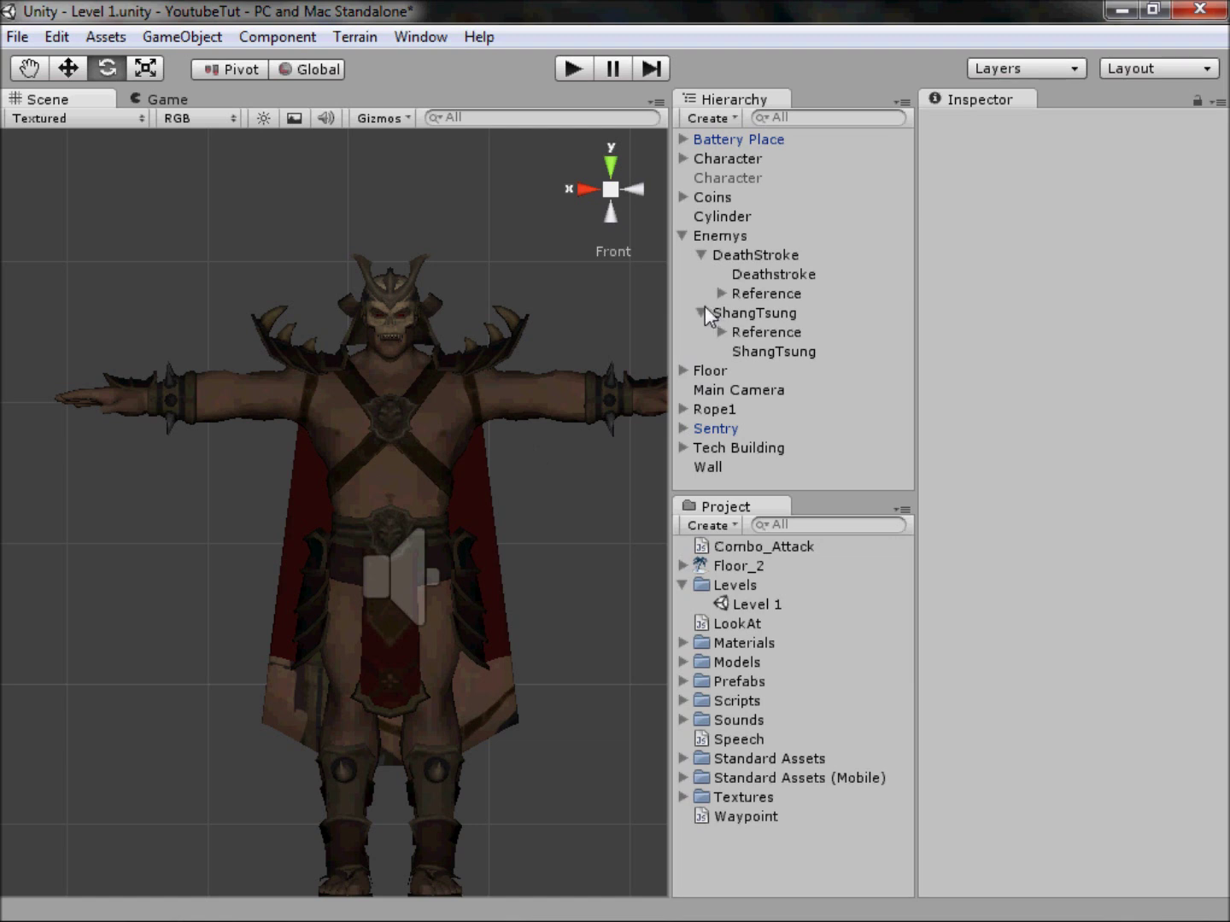
- Expand ShaoKahn's full bone hierarchy under Character, and dock the Hierarchy with the Inspector in a wider column
left_click(684, 234)
left_click(684, 158)
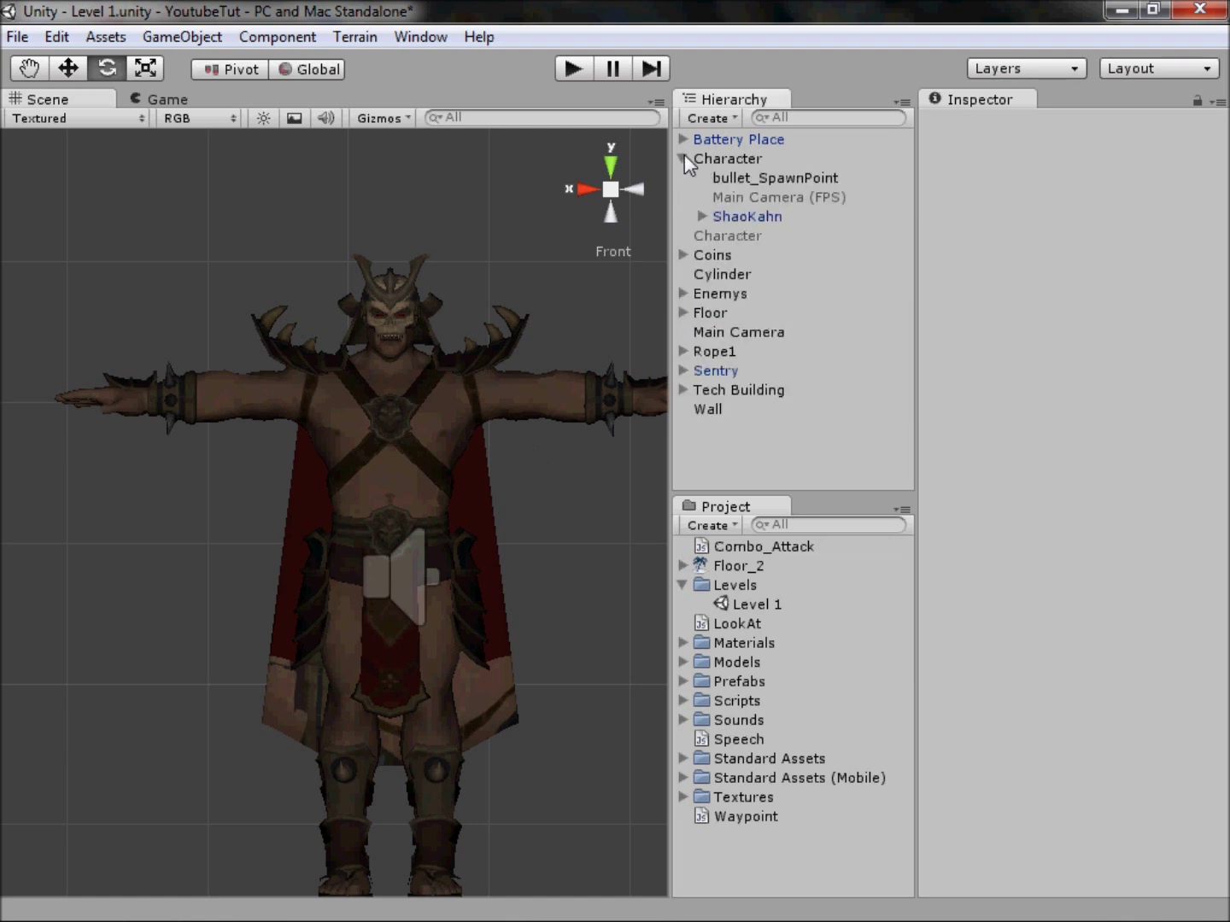
left_click(701, 217, "alt")
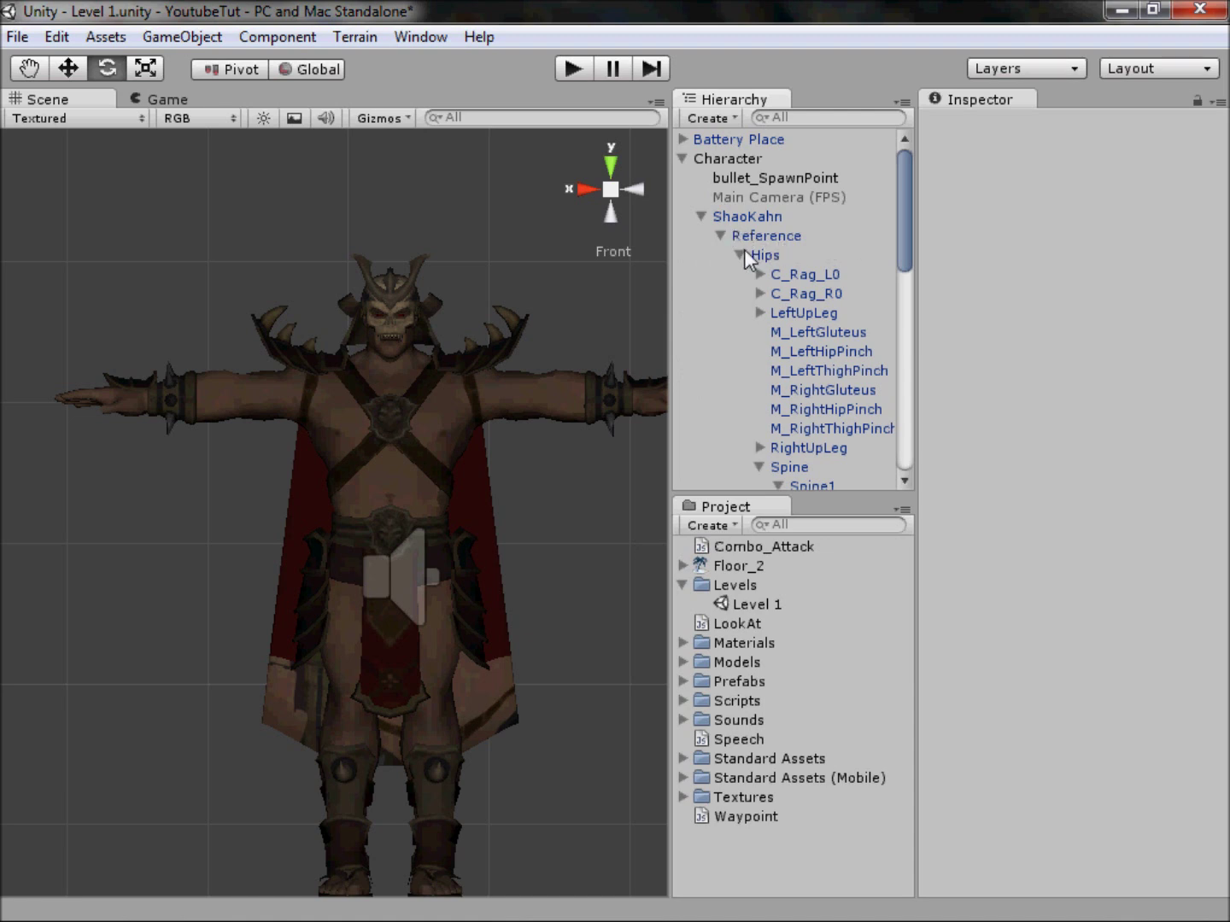
scroll(807, 265, "down", 5)
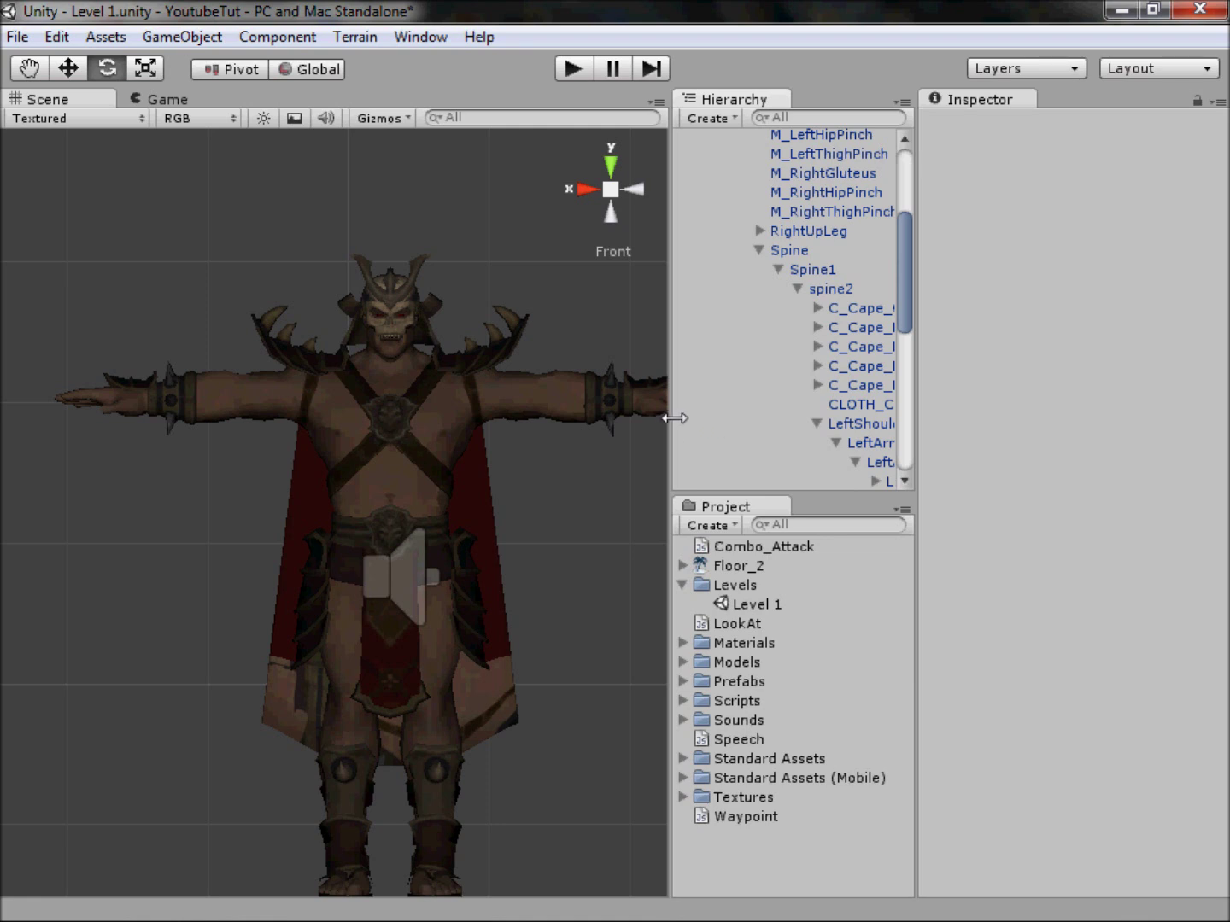
left_click_drag(726, 99, 1018, 106)
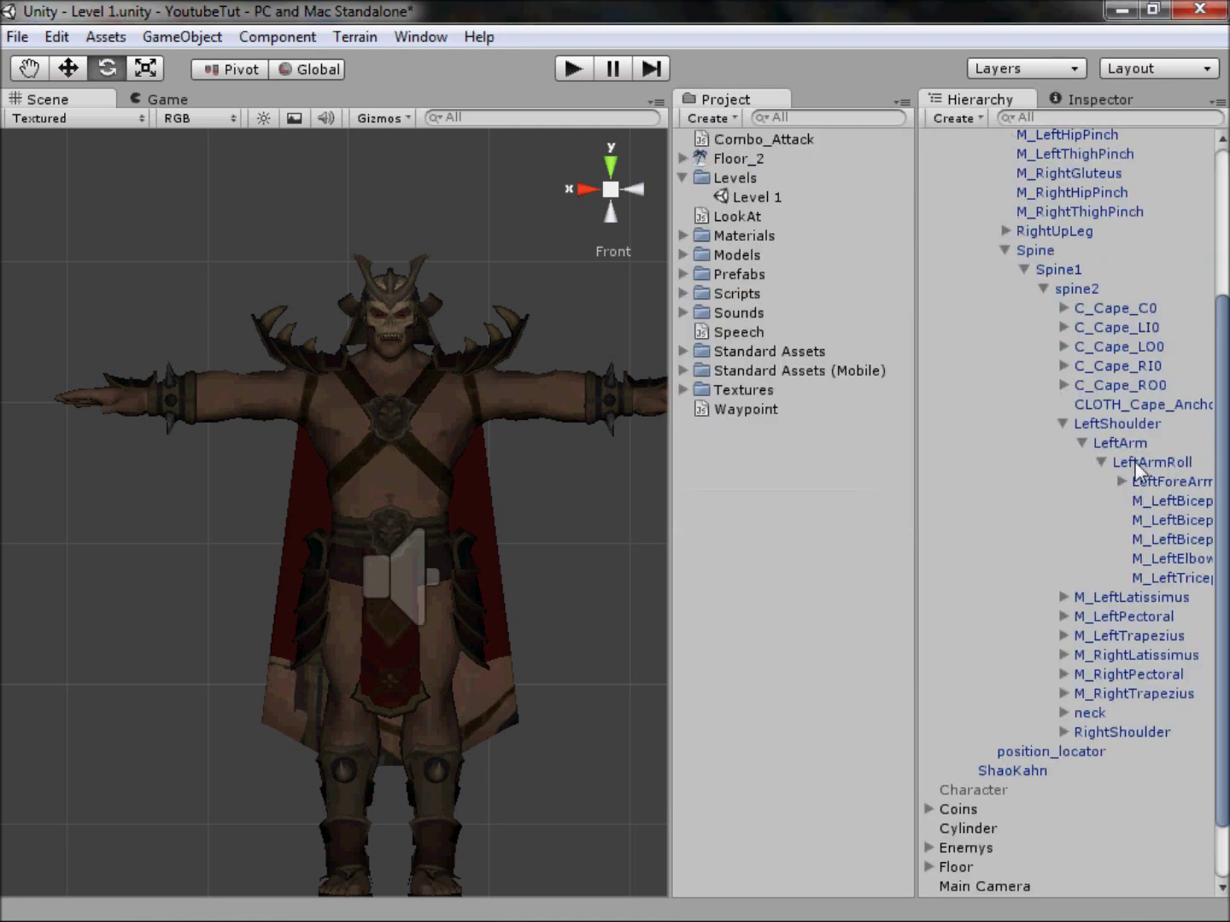
left_click_drag(919, 492, 810, 495)
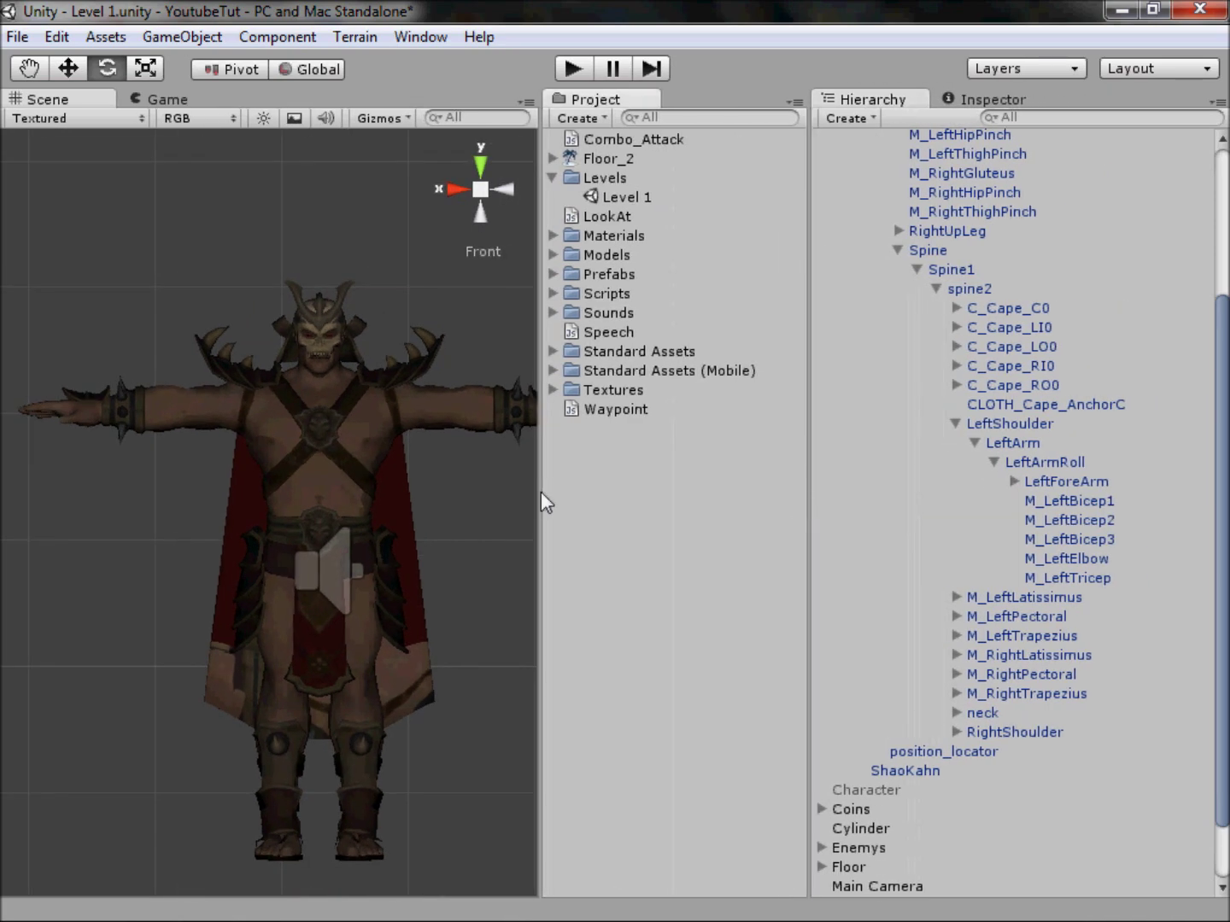
- Try rotating ShaoKahn's LeftArm bone downward in the front view, and undo the rotation
left_click(1010, 428)
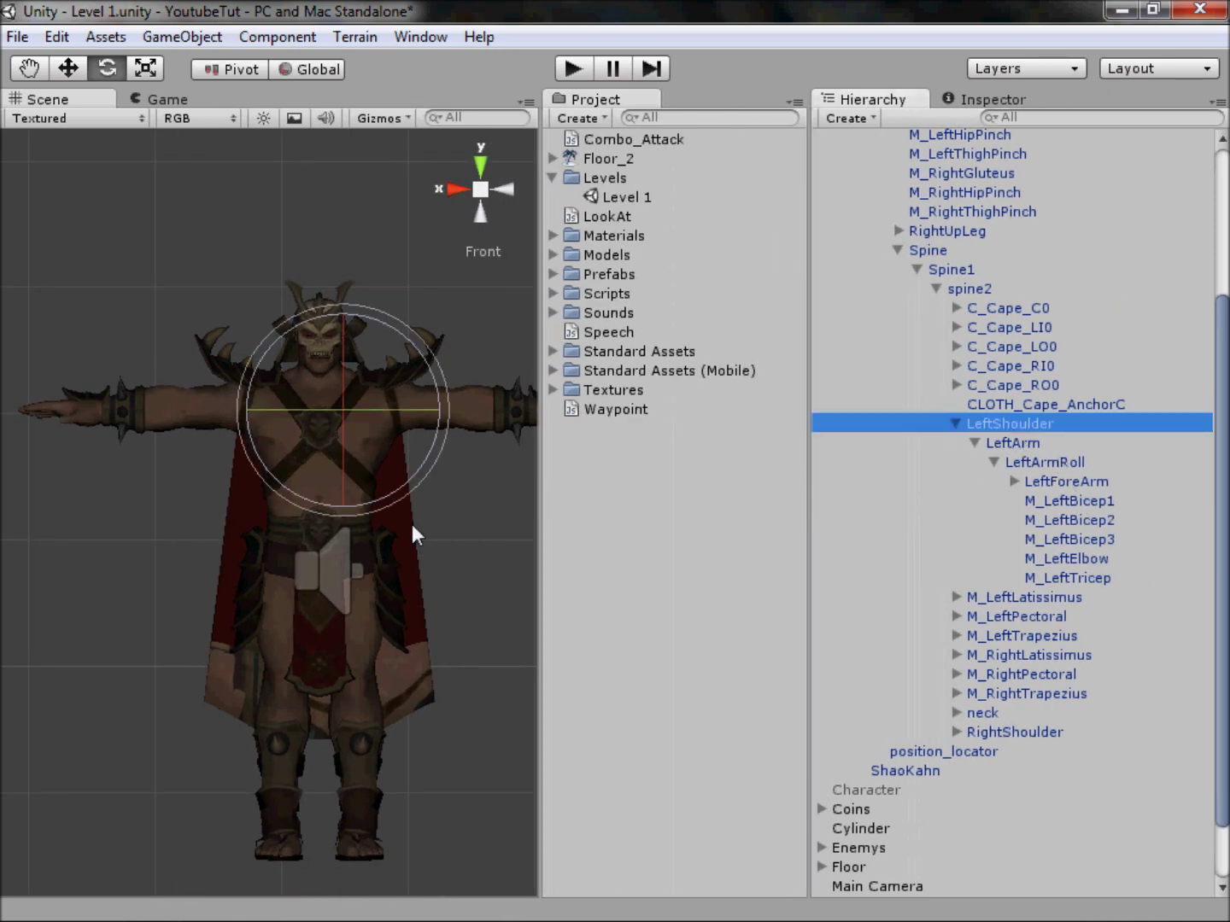
scroll(263, 558, "up", 5)
middle_click_drag(411, 524, 322, 646)
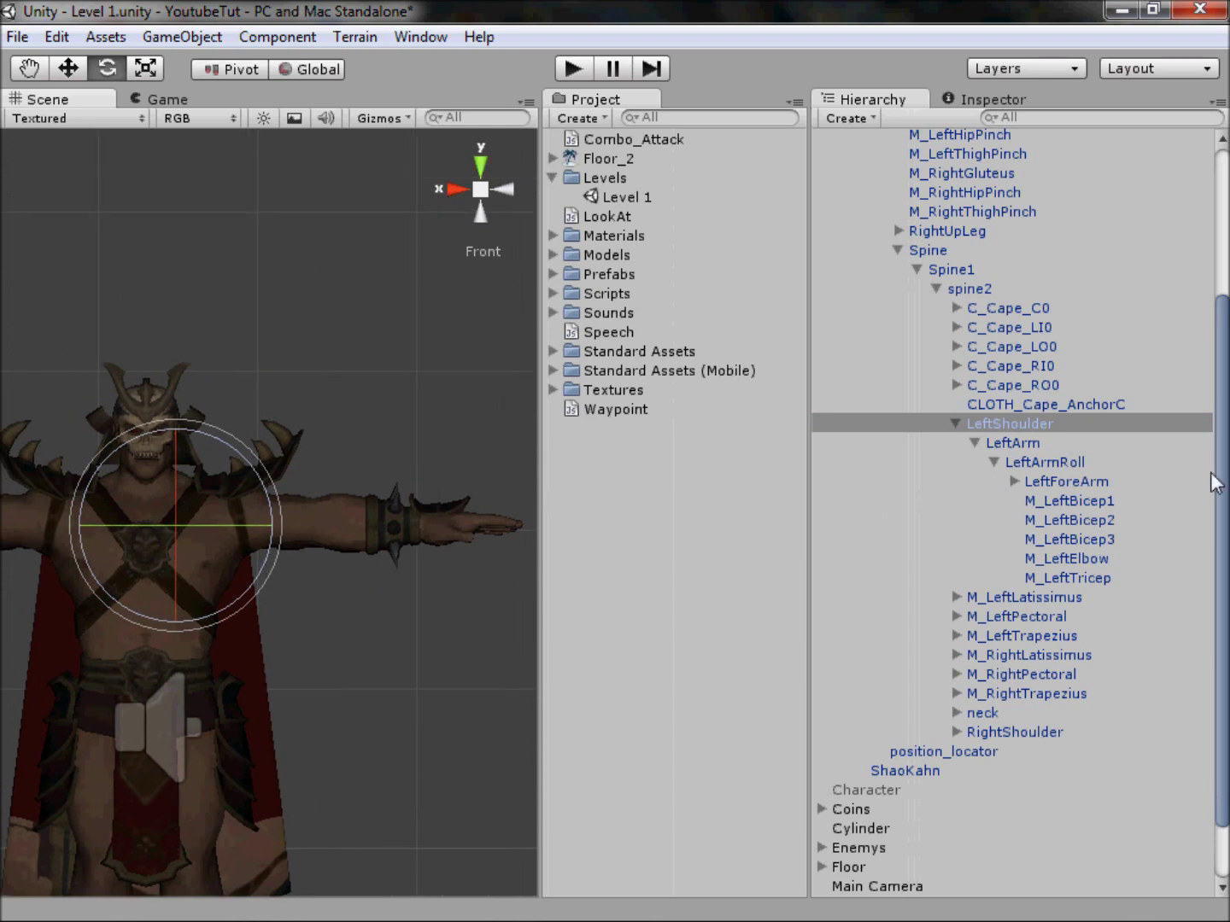
left_click(1018, 446)
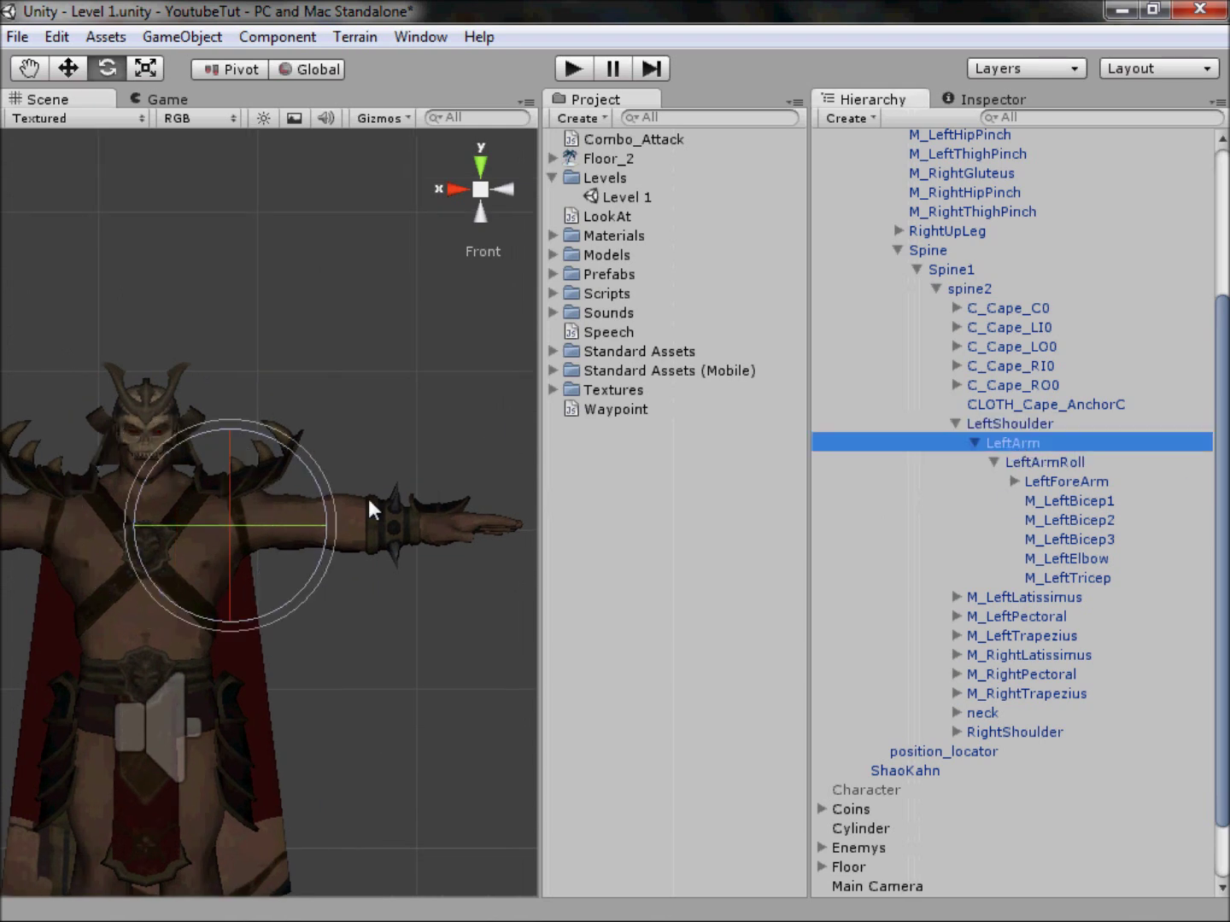
left_click_drag(309, 471, 415, 703)
key("ctrl+z")
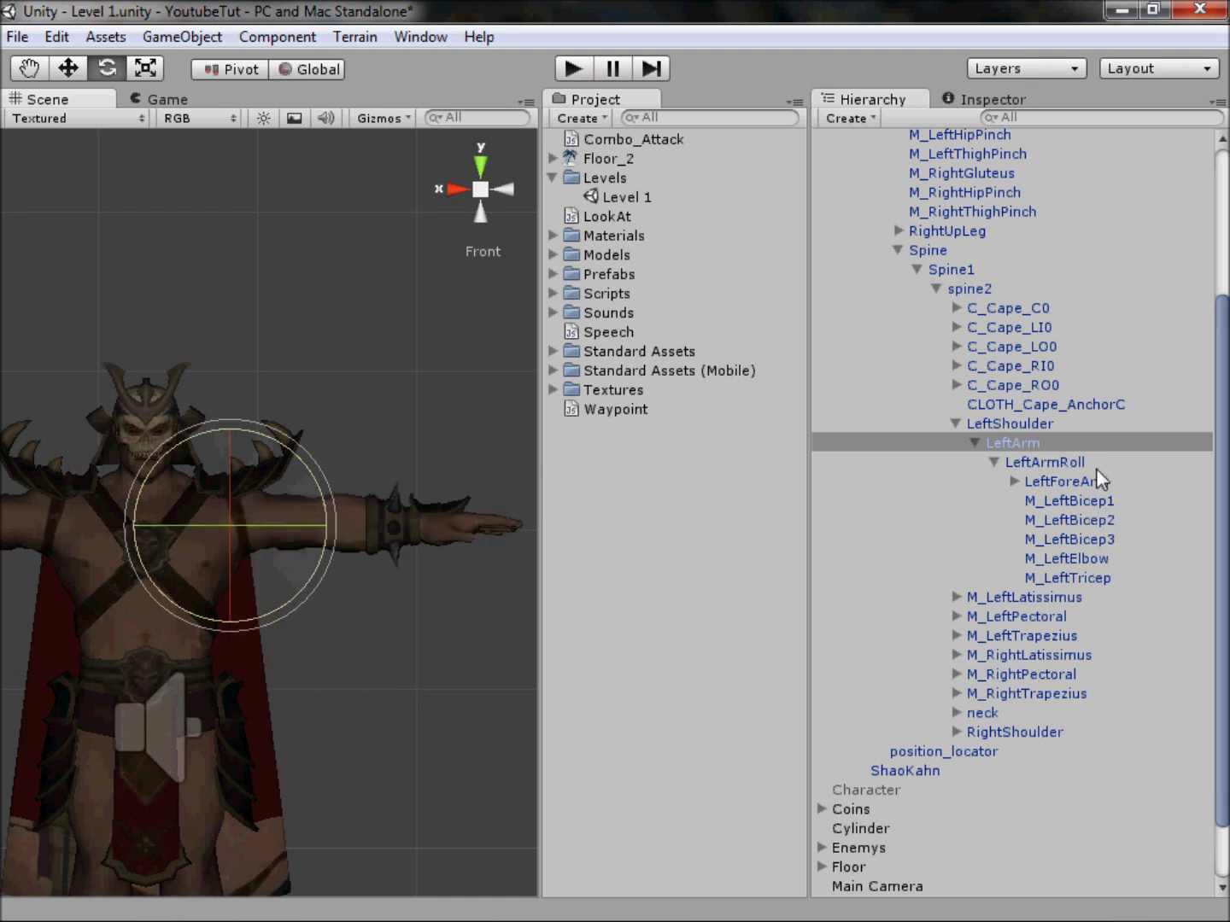
- Try lowering the left arm by rotating the LeftArmRoll bone and the LeftArm bone, undoing each rotation
left_click(1069, 464)
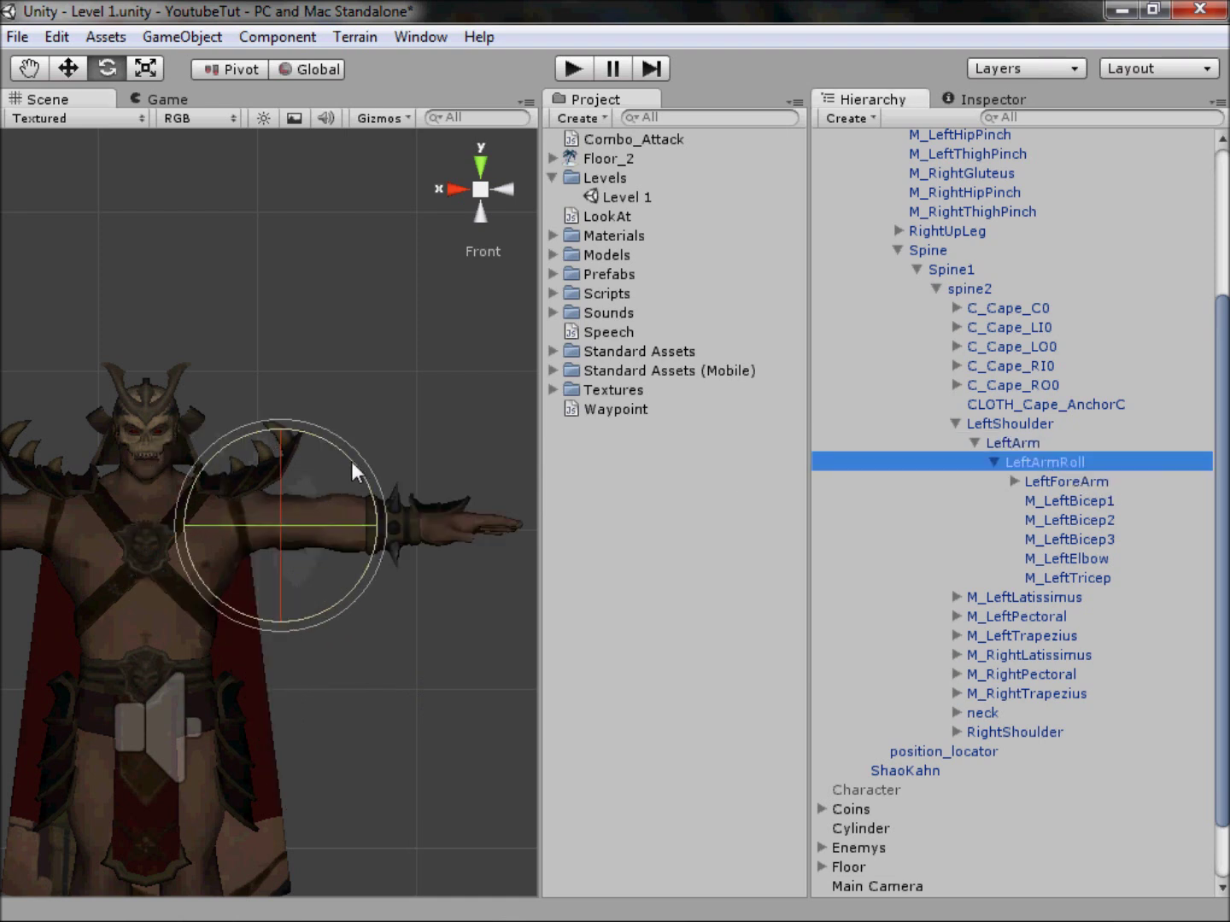
left_click_drag(351, 466, 304, 777)
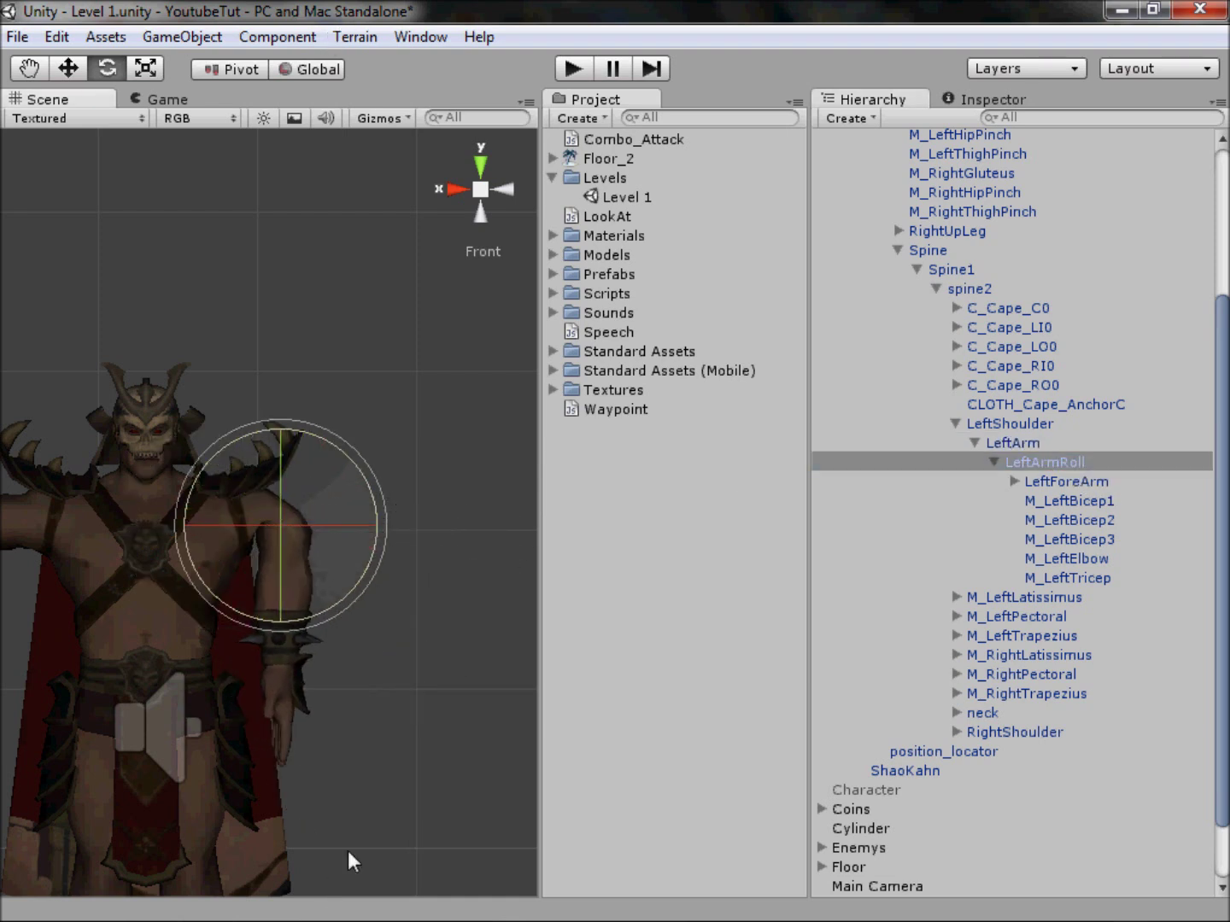
key("ctrl+z")
left_click(1034, 444)
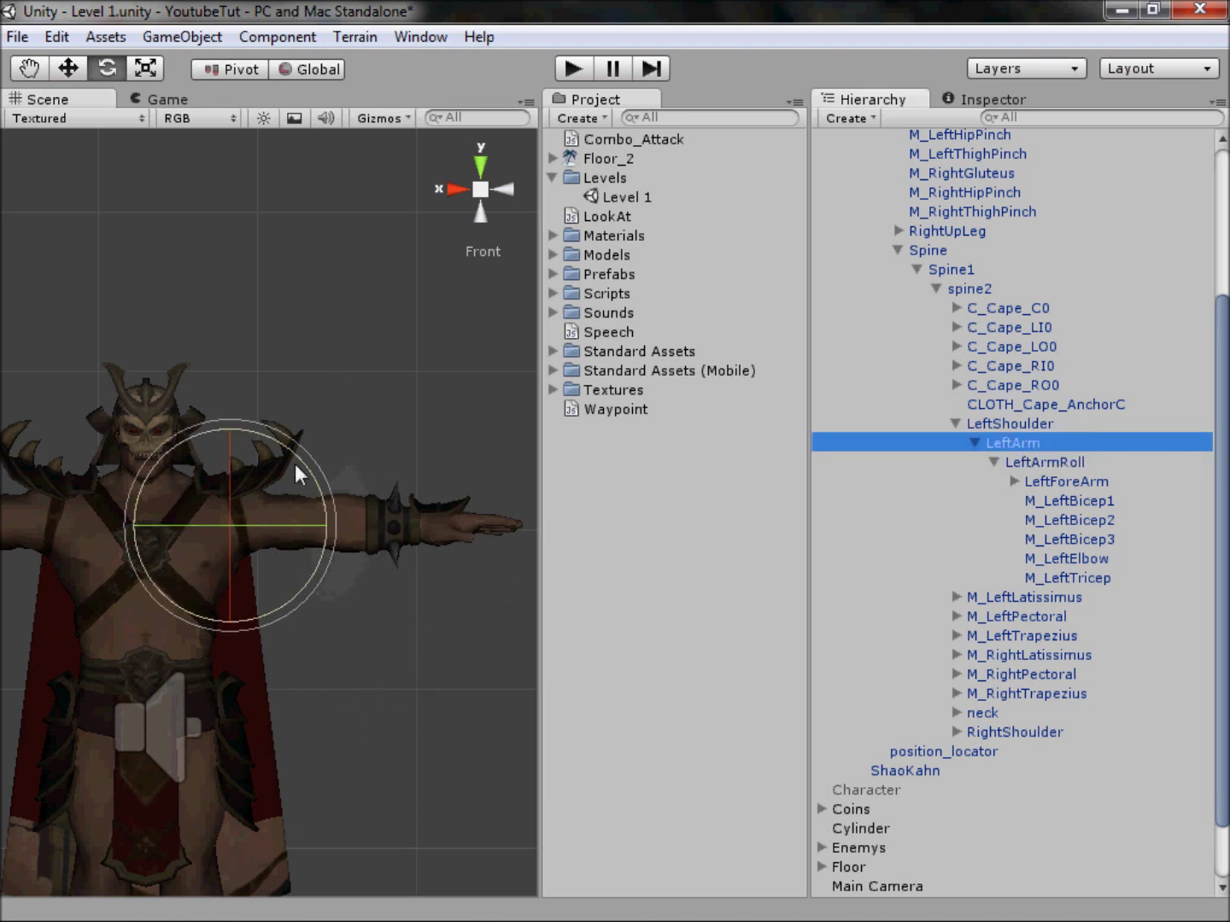
left_click_drag(300, 463, 335, 487)
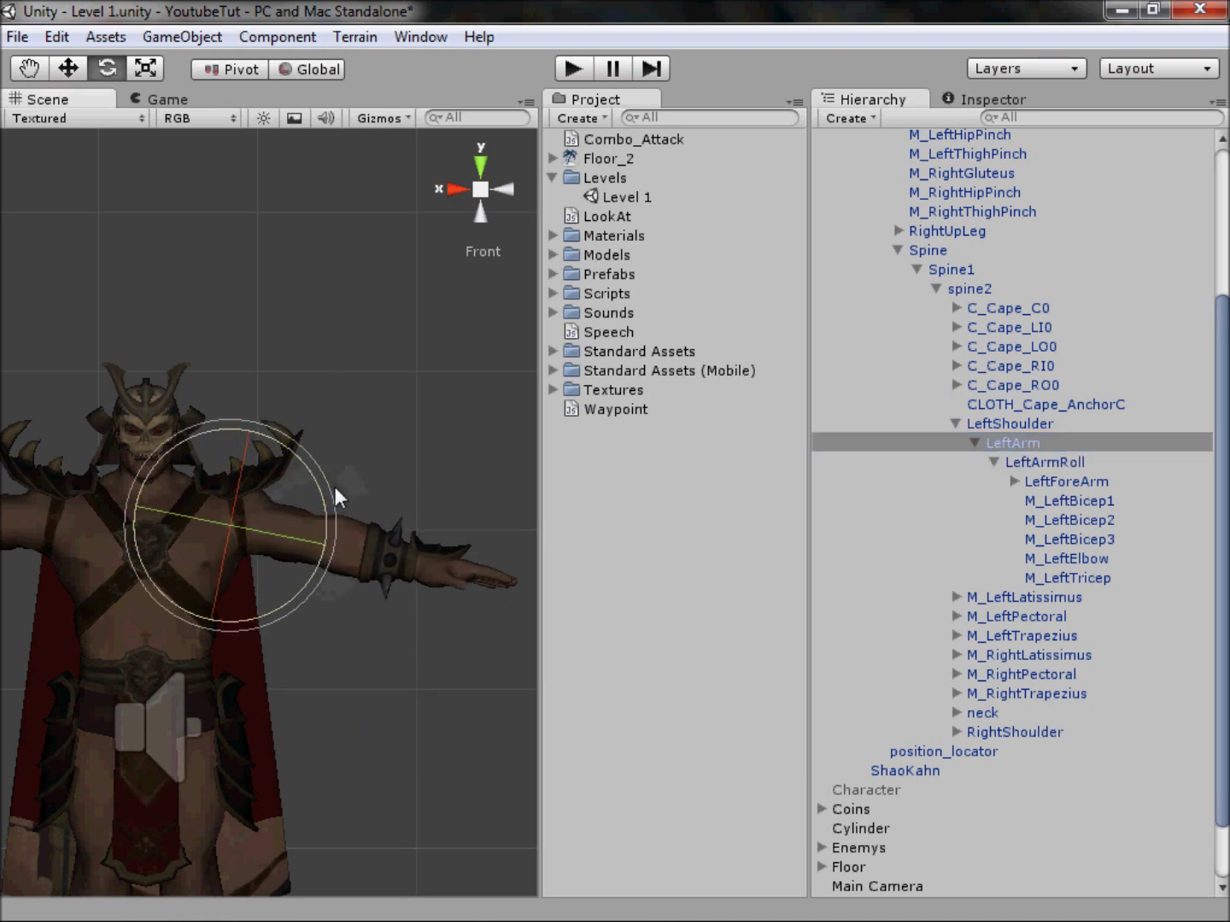
key("ctrl+z")
- Rotate the LeftShoulder bone slightly down and turn LeftArm and LeftArmRoll to lower the left arm diagonally
left_click(1028, 424)
left_click_drag(240, 462, 255, 480)
left_click(1018, 442)
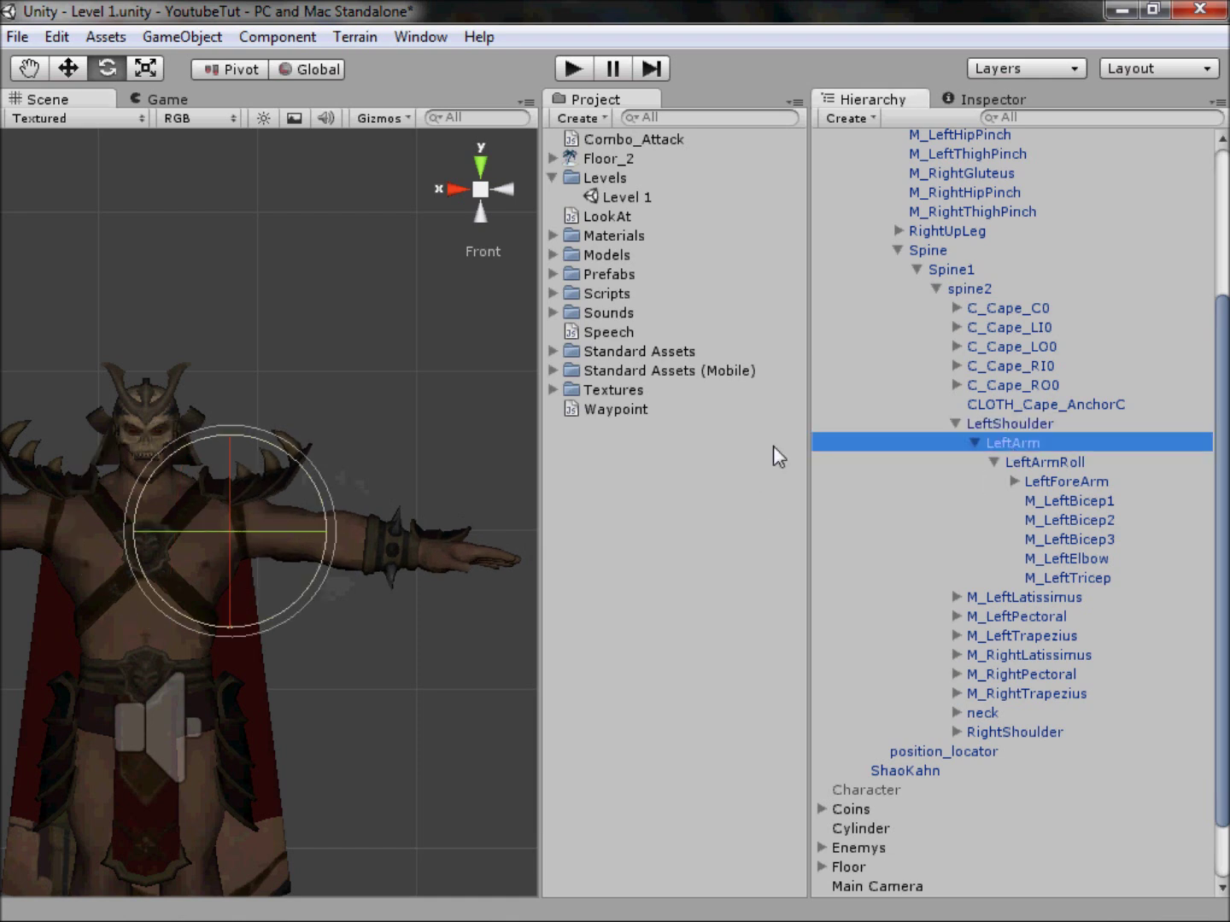
left_click_drag(304, 470, 332, 561)
left_click(1049, 461)
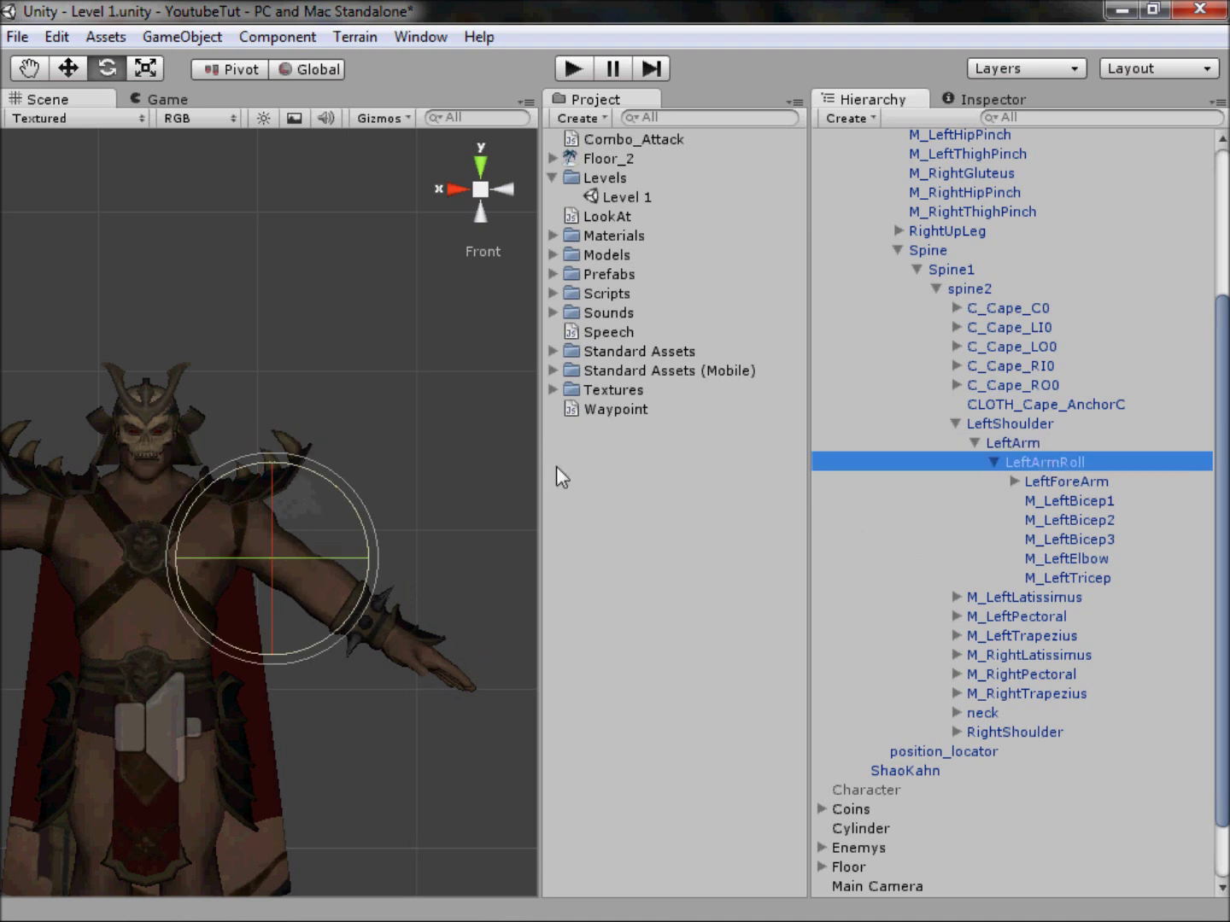
left_click_drag(338, 489, 415, 496)
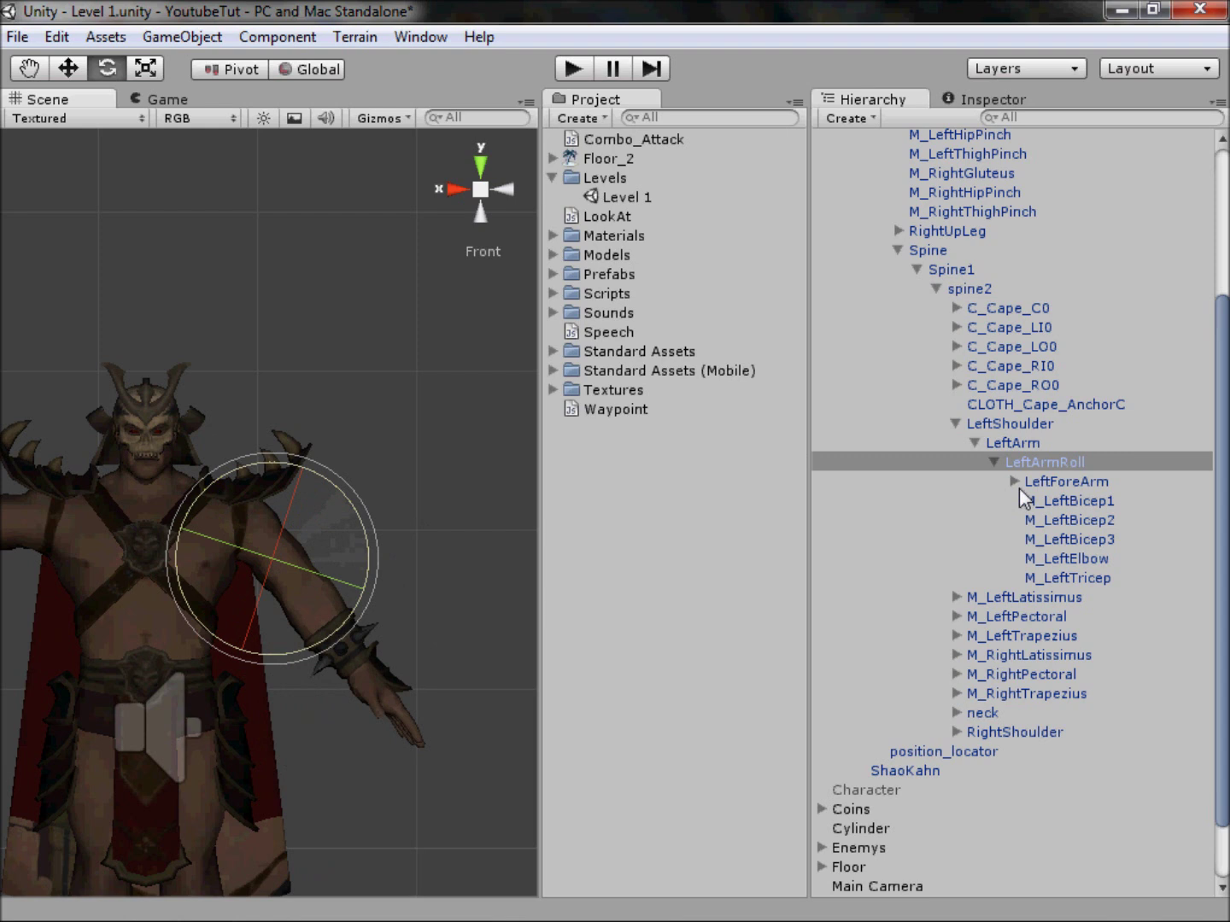
- Rotate the LeftArm bone further down until the left arm hangs beside the body
left_click(1004, 445)
left_click_drag(315, 480, 347, 583)
scroll(359, 568, "down", 3)
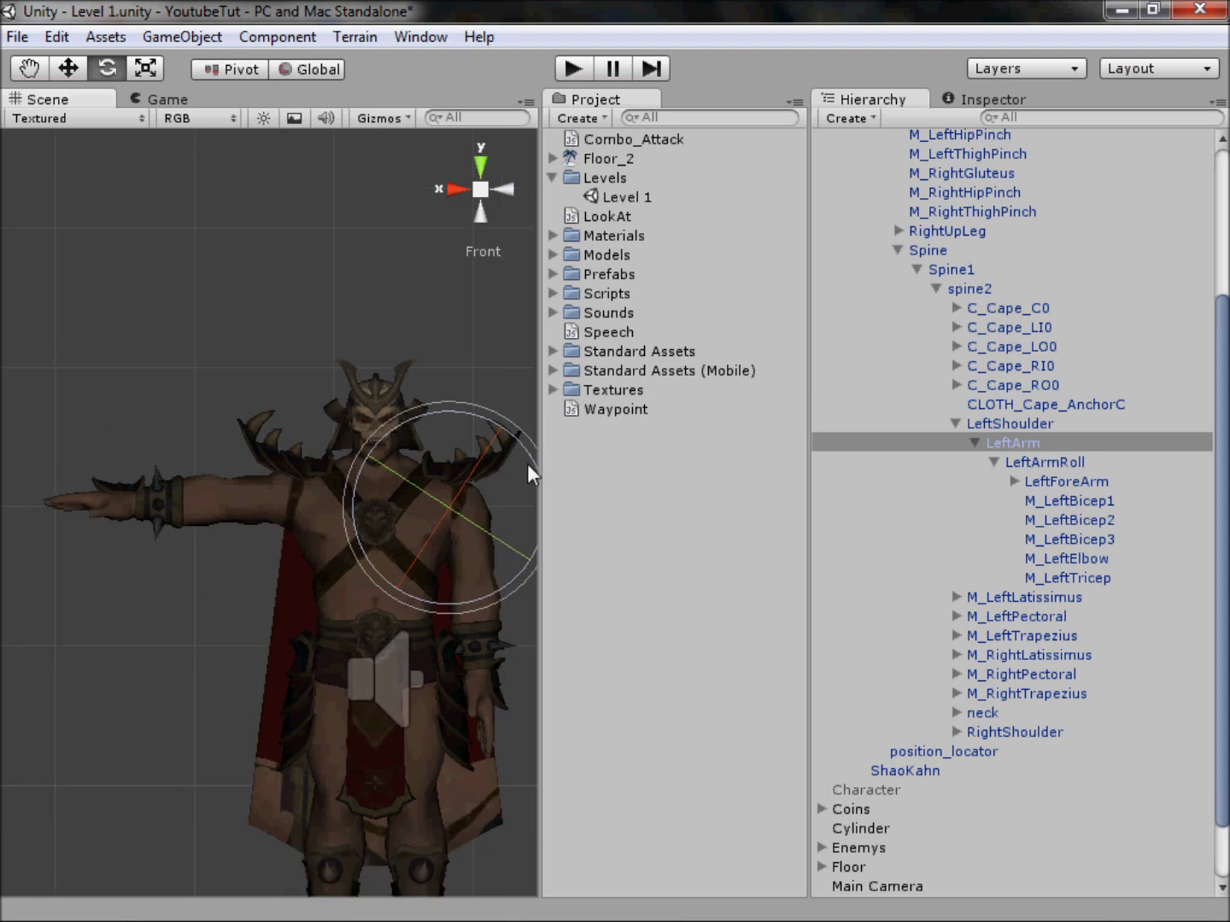
middle_click_drag(527, 464, 457, 472)
scroll(471, 488, "down", 1)
left_click_drag(471, 487, 470, 477)
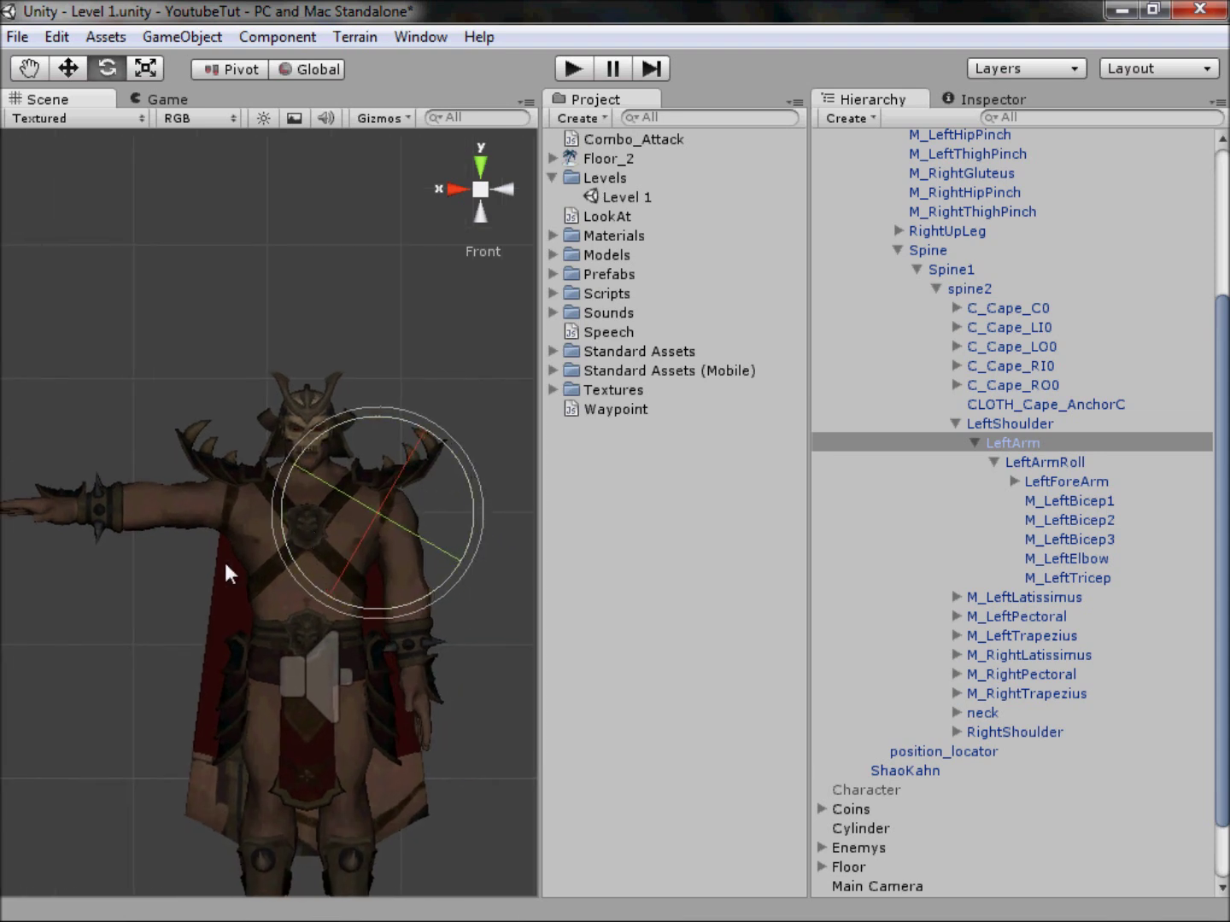
- Collapse the LeftShoulder bones and expand RightShoulder down through RightArm and RightArmRoll
middle_click_drag(226, 564, 332, 536)
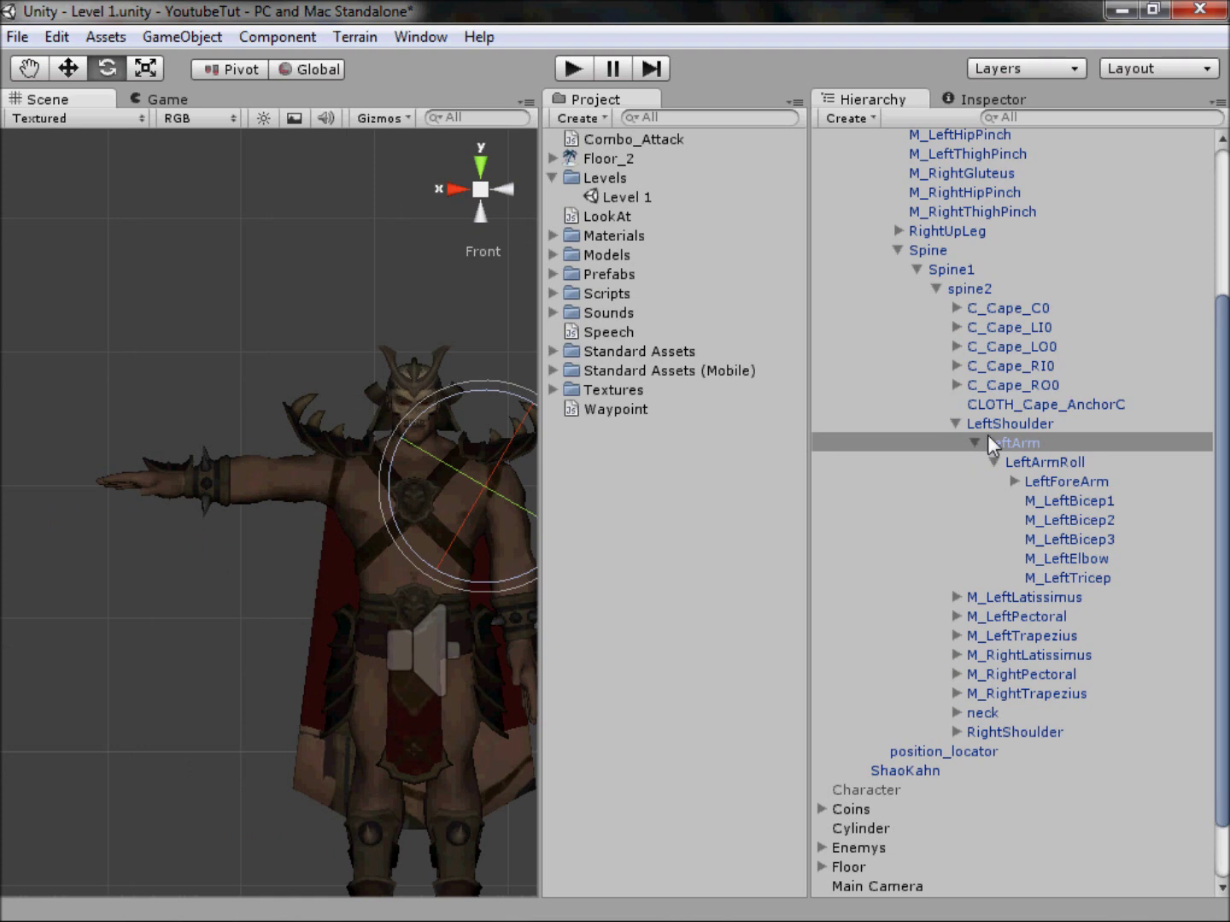
left_click(957, 423)
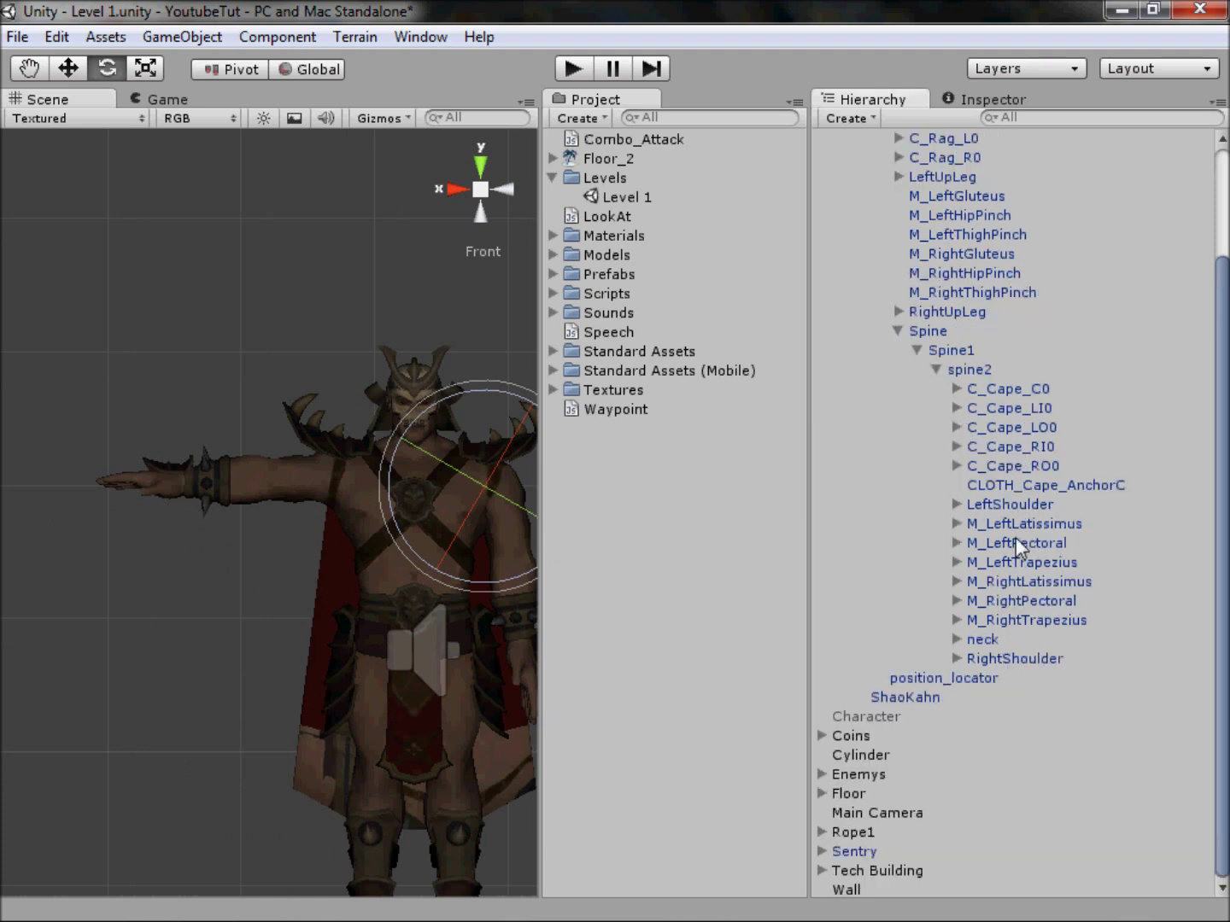
left_click(948, 660)
left_click(956, 658)
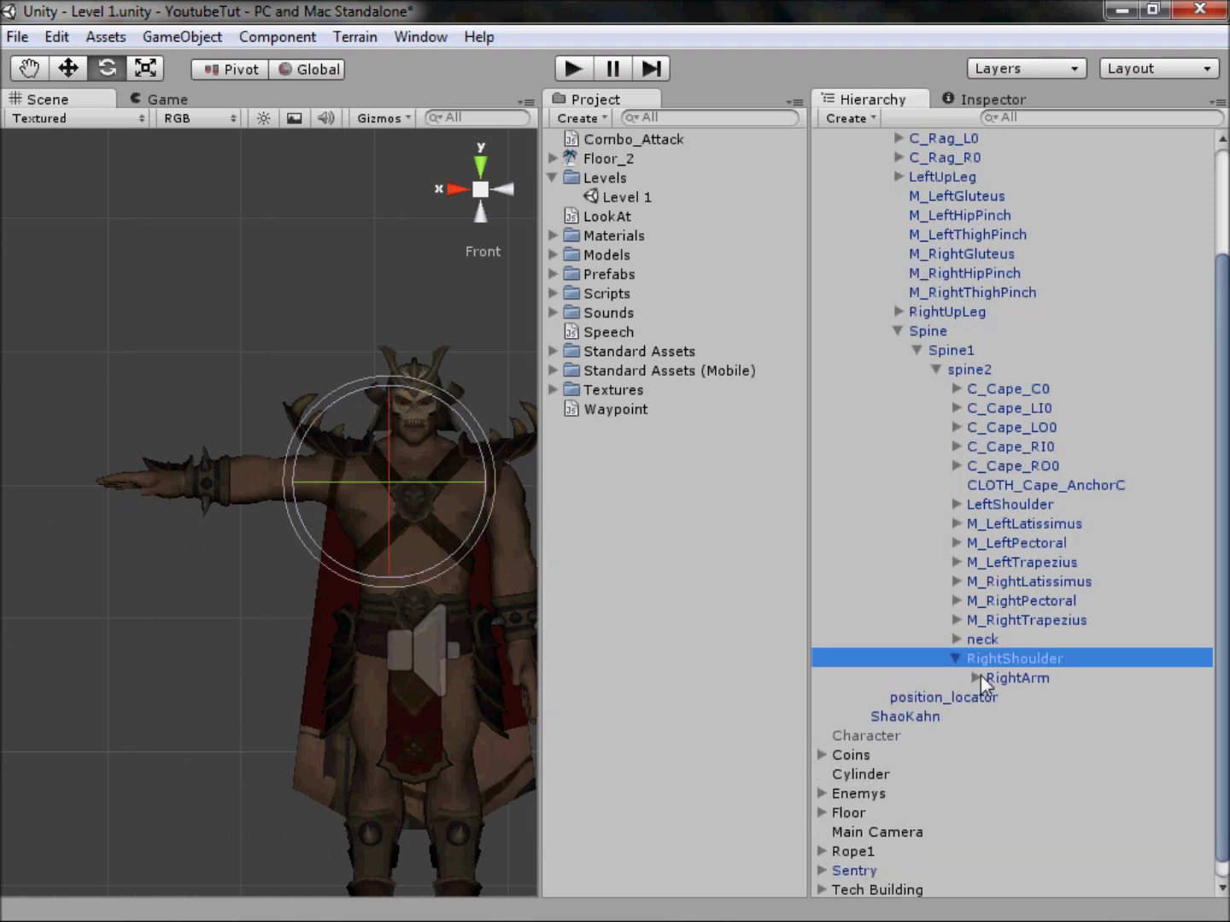
left_click(977, 678)
left_click(993, 695)
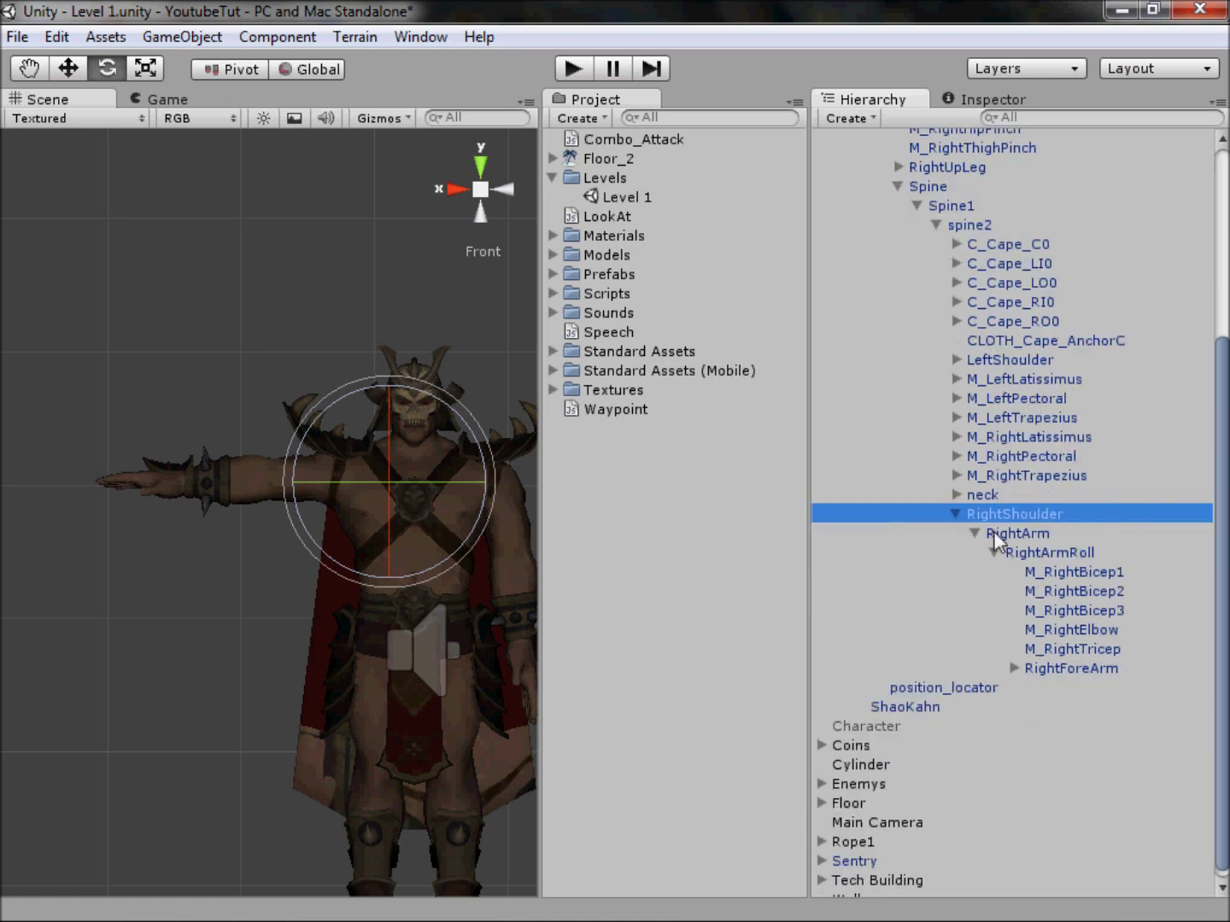
- Rotate the RightShoulder bone slightly down and the RightArm bone strongly down to lower the right arm
left_click(946, 508)
scroll(316, 379, "up", 4)
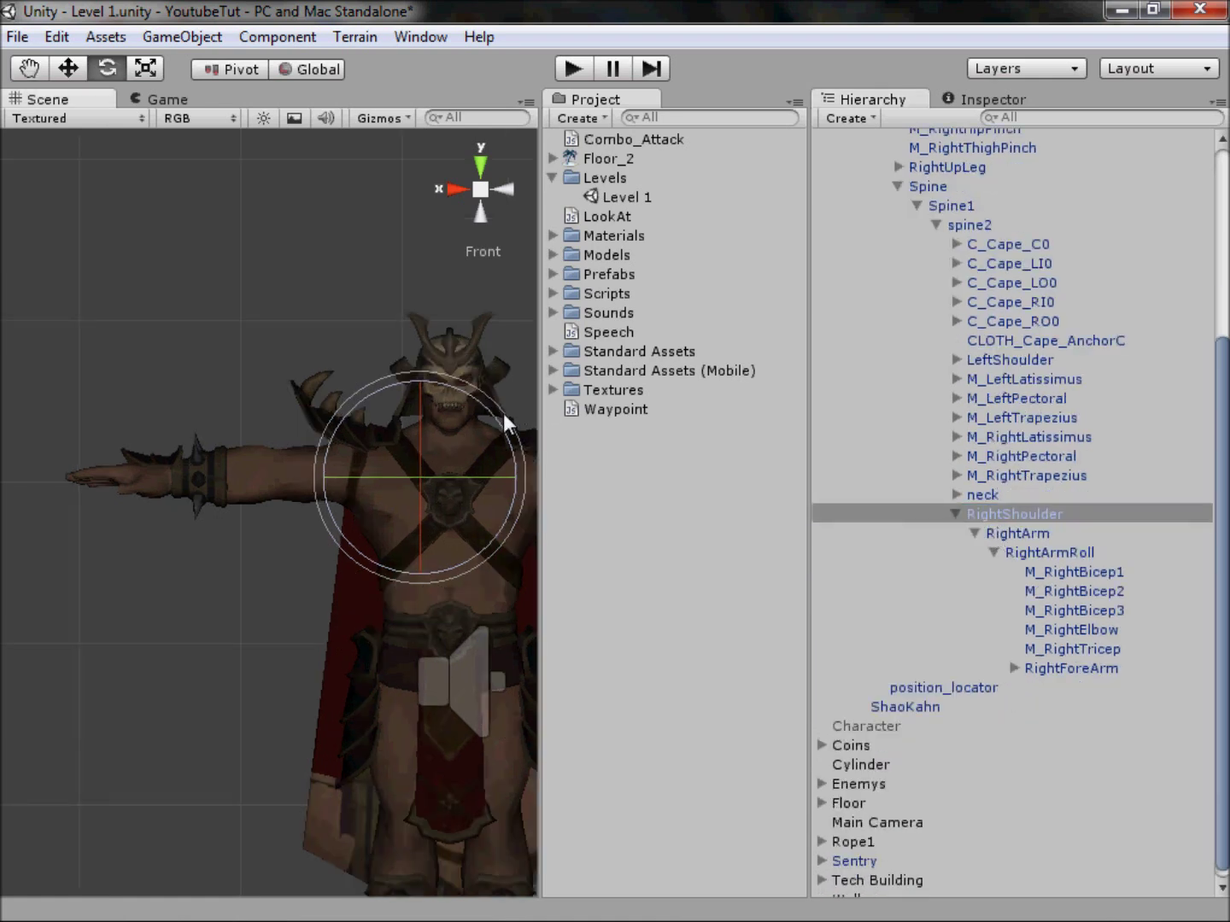
mouse_move(504, 413)
left_mouse_down()
mouse_move(492, 417)
mouse_move(481, 389)
mouse_move(495, 397)
left_mouse_up()
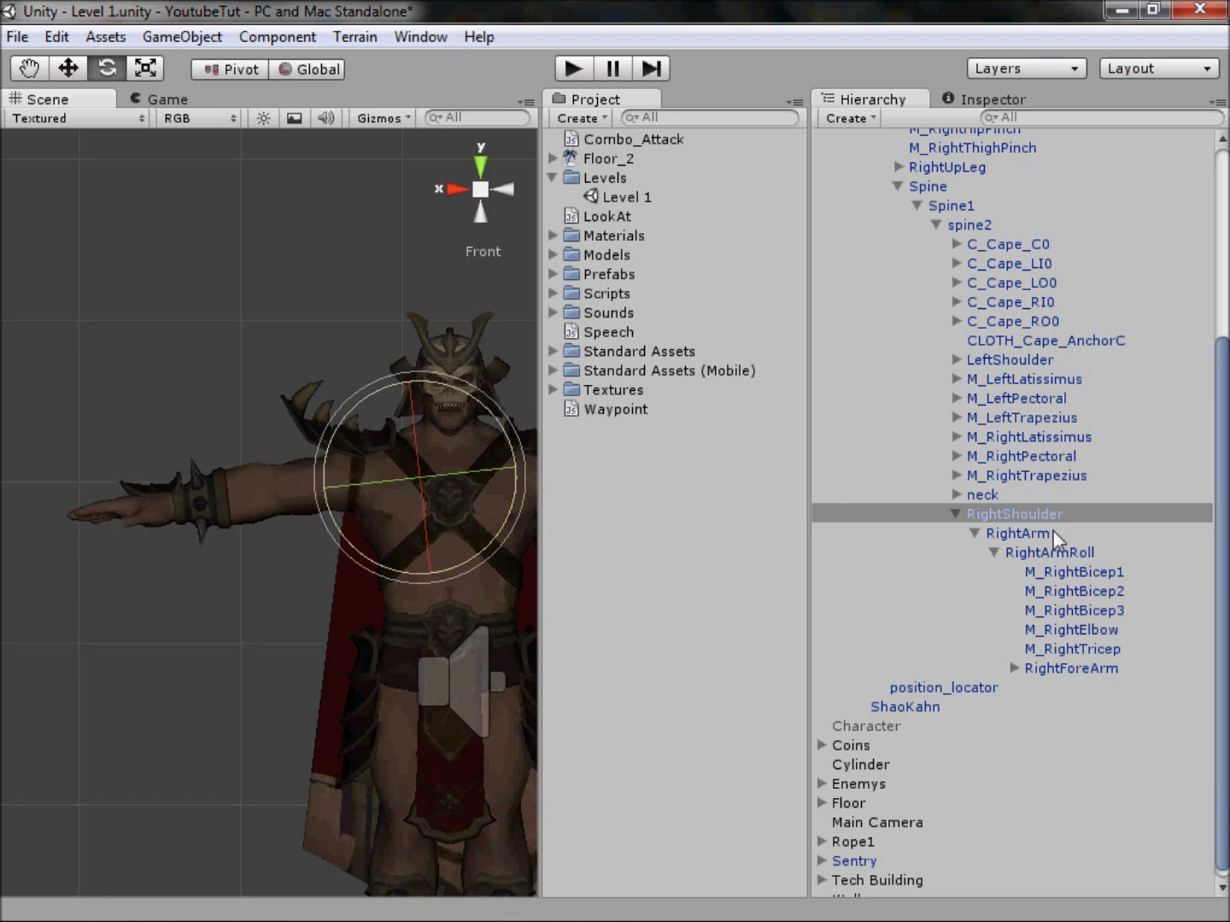
left_click(1016, 534)
left_click_drag(448, 436, 408, 295)
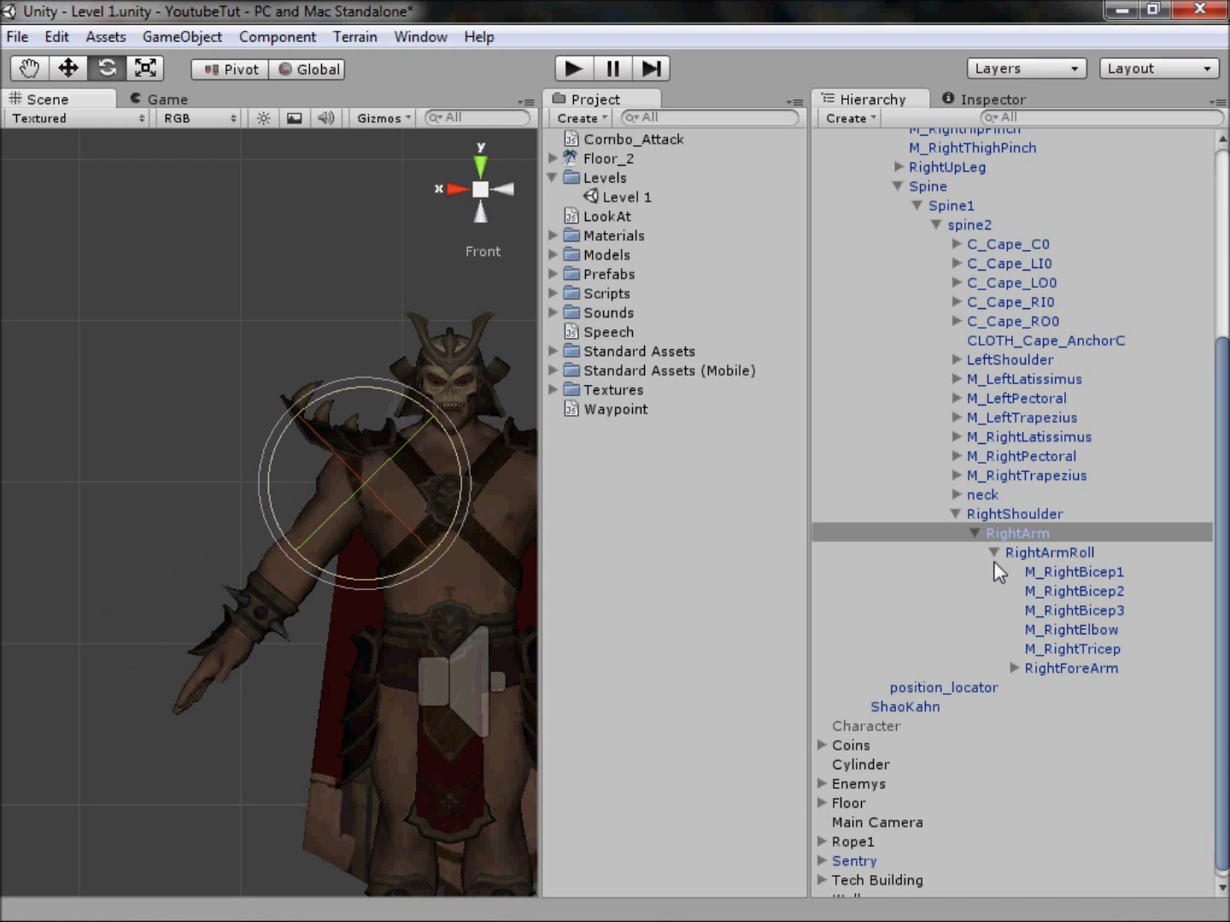
- Rotate the RightArmRoll and RightArm bones further down until the right arm hangs beside the body like the left
left_click(1024, 556)
left_click_drag(412, 473, 450, 434)
left_click(1014, 539)
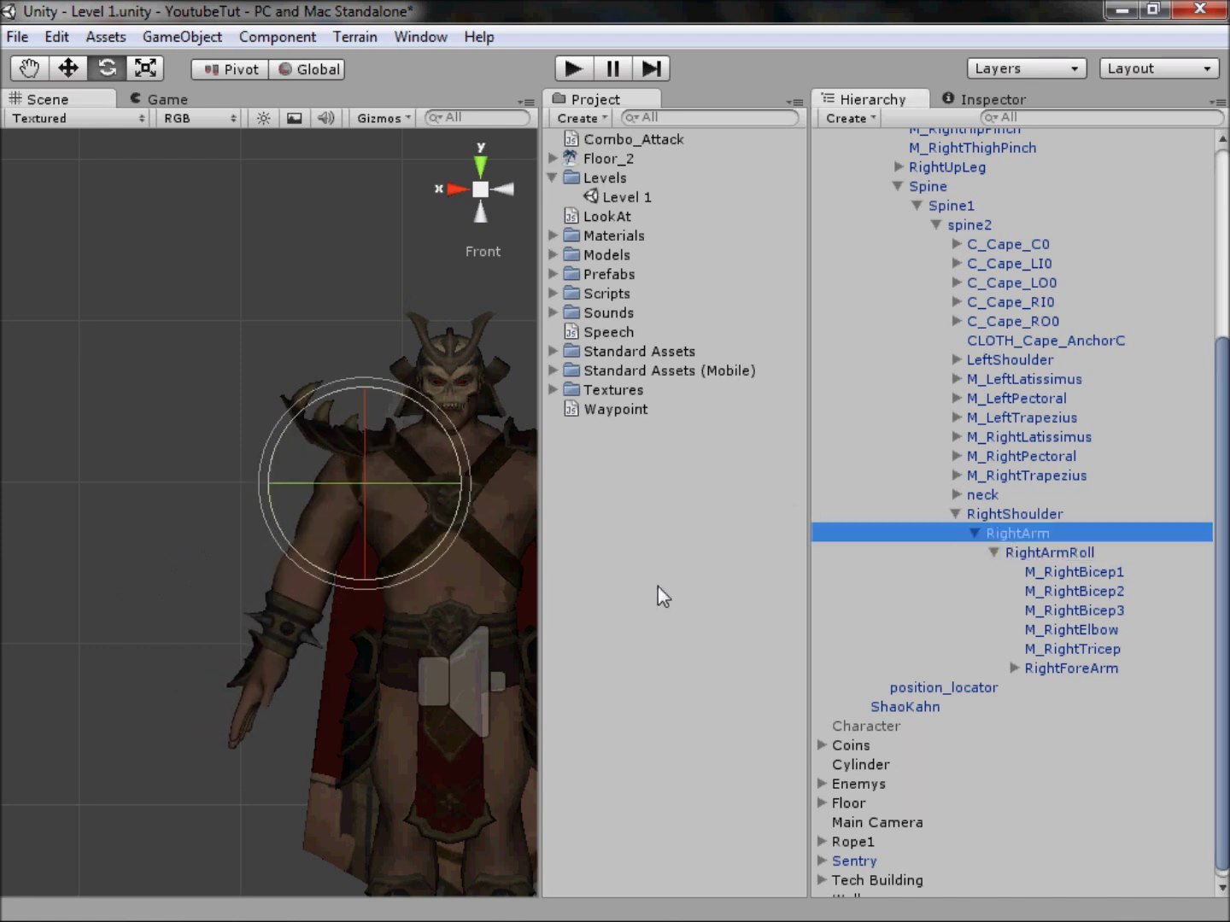
middle_click_drag(146, 584, 43, 587)
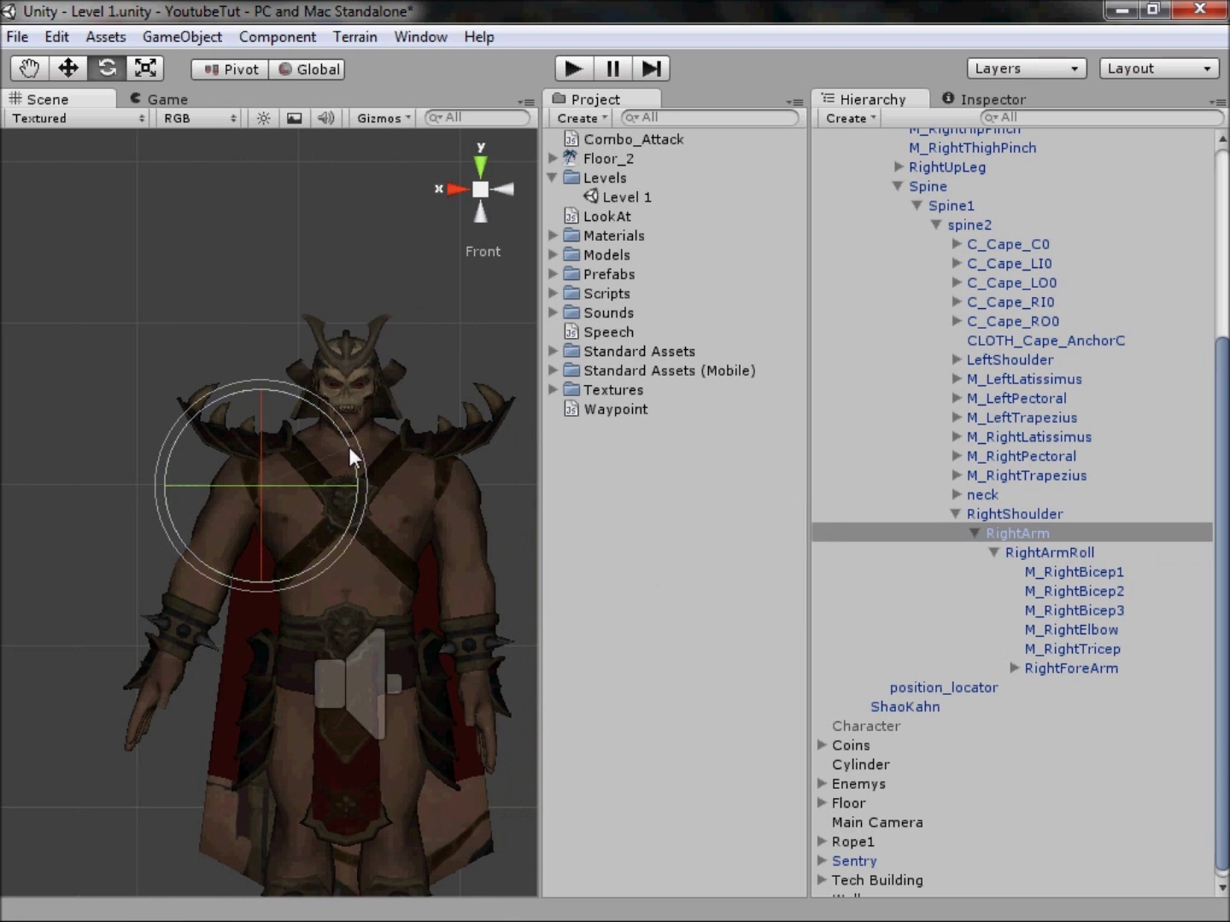
left_click_drag(349, 447, 411, 484)
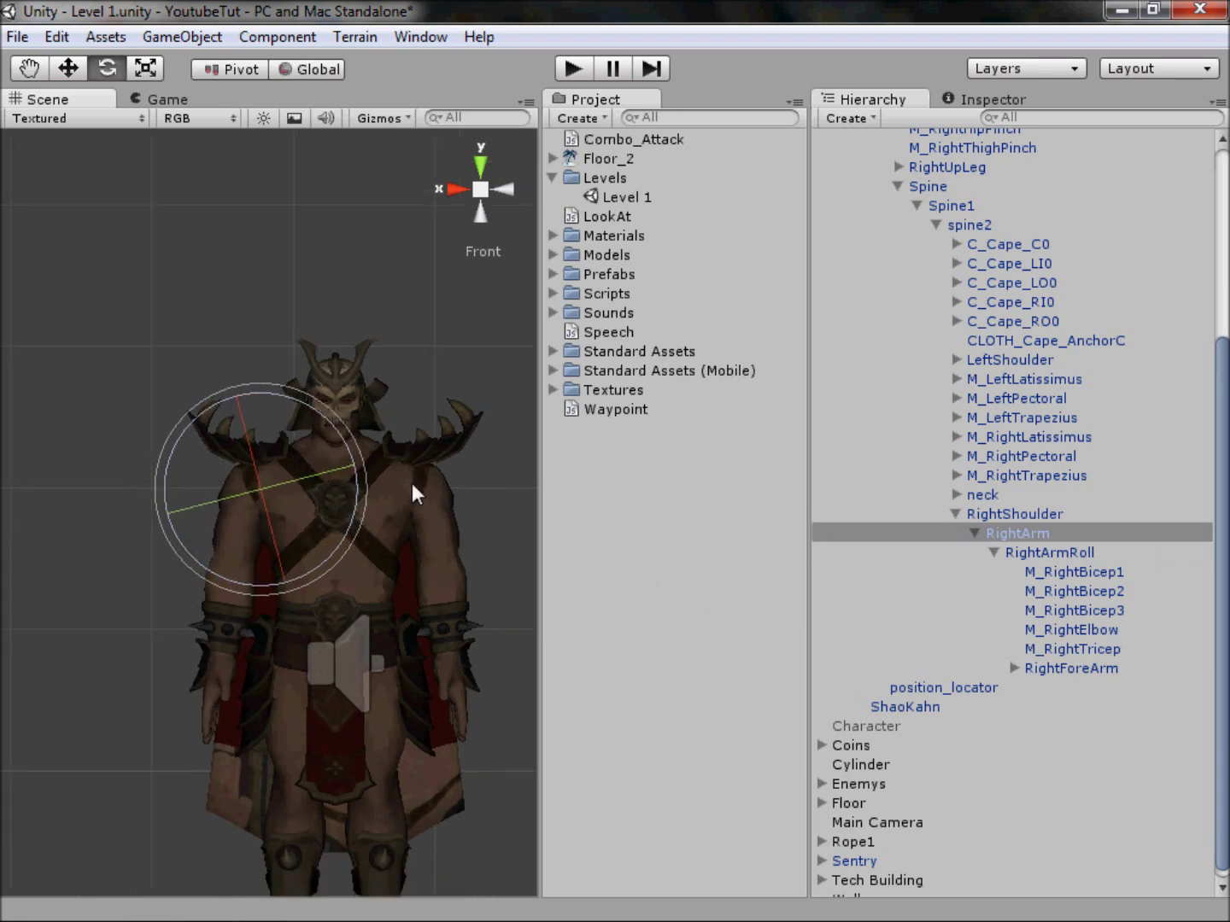
- Switch the Scene to a perspective view of the posed character and collapse ShaoKahn's bone hierarchy
left_click(480, 195)
left_click(505, 276)
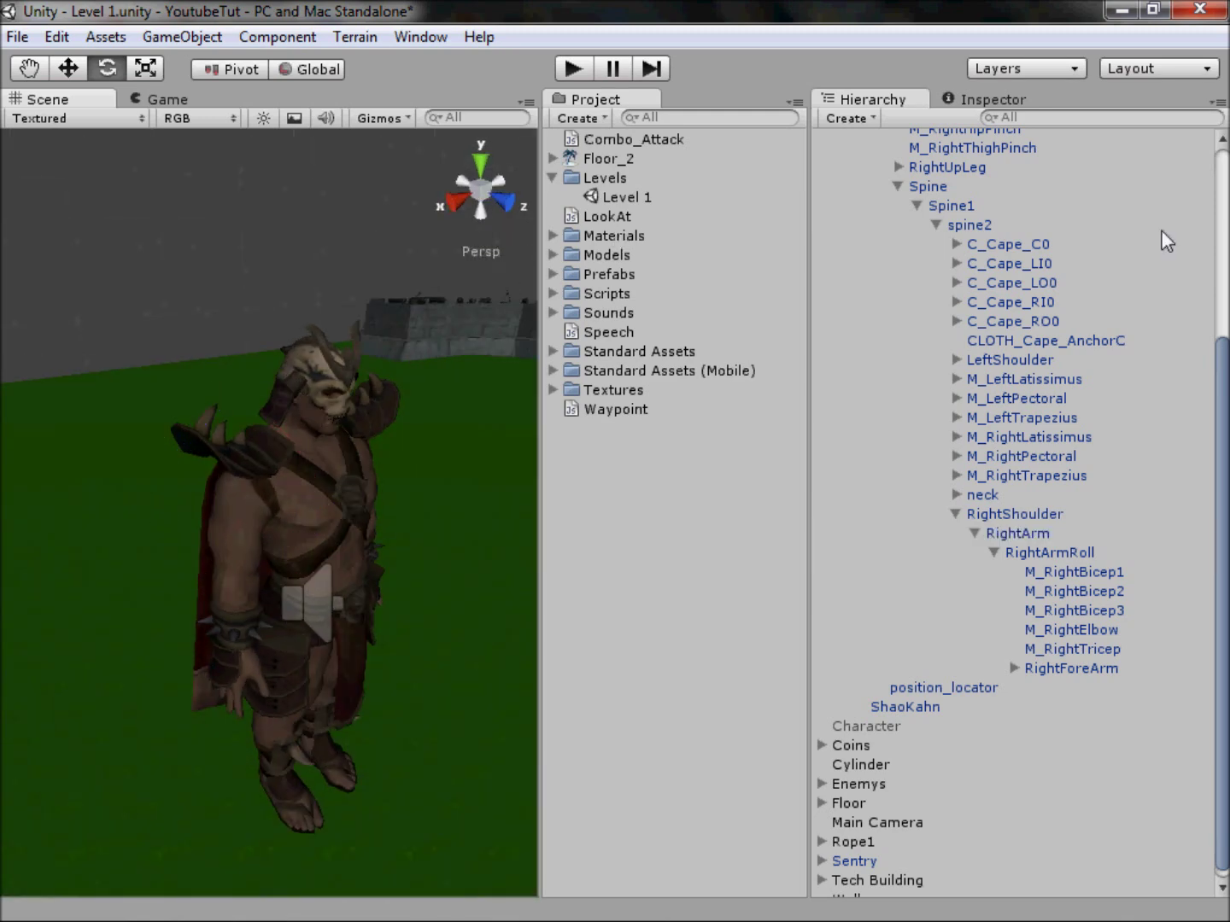
scroll(1055, 254, "up", 6)
left_click(840, 217)
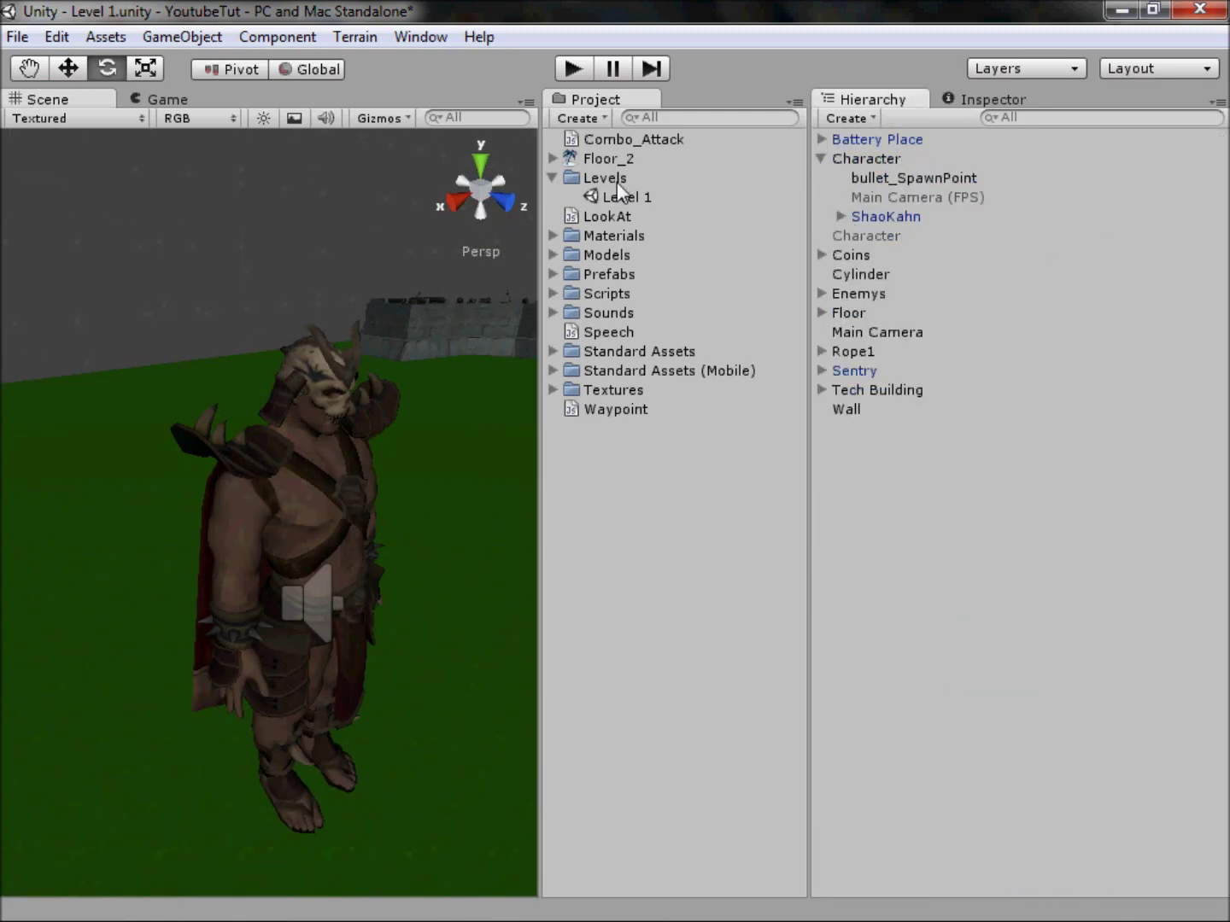
- Rearrange the layout with the Project panel docked and enlarged beneath the Hierarchy and the Inspector in its own column
scroll(432, 496, "down", 1)
middle_click_drag(432, 495, 325, 475)
scroll(324, 474, "down", 1)
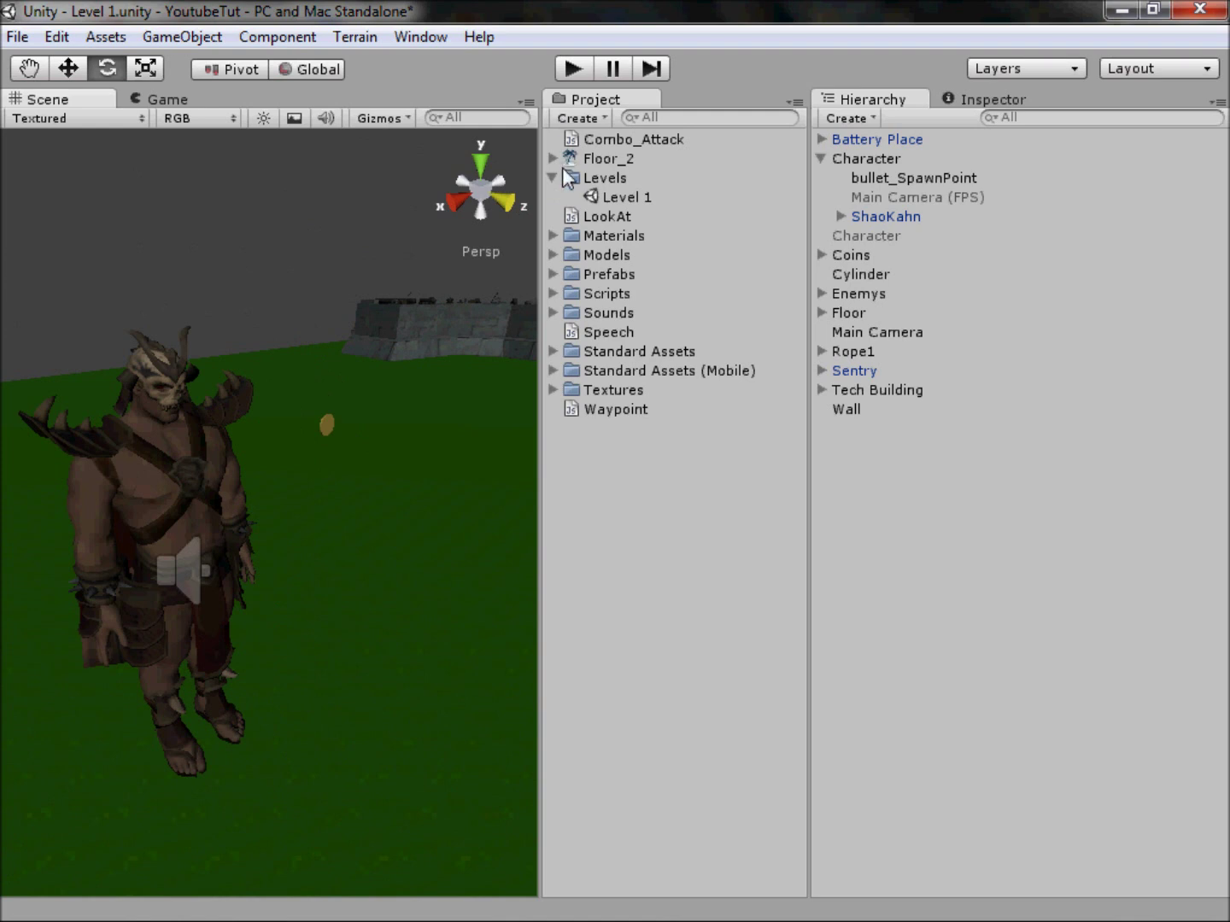
left_click_drag(914, 110, 658, 685)
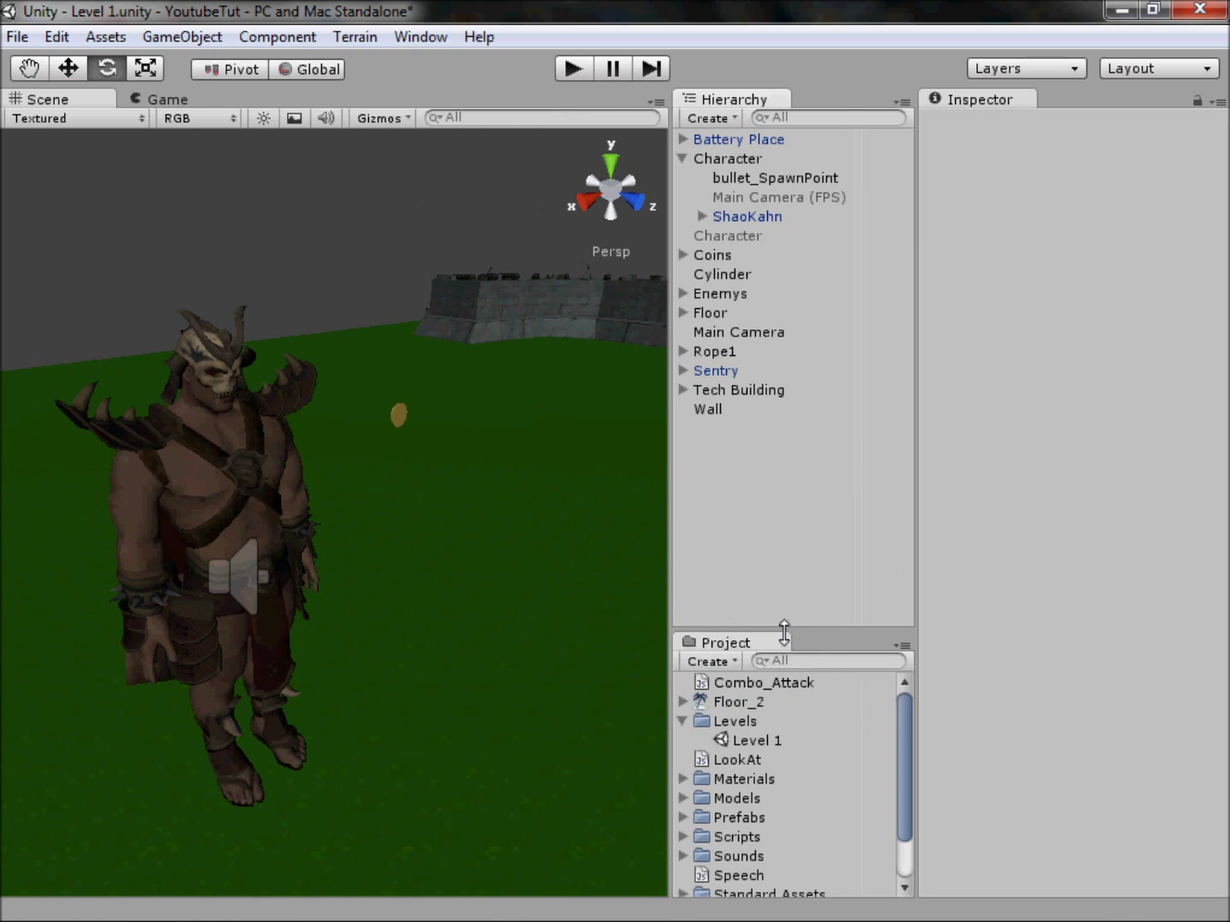
left_click_drag(773, 624, 787, 519)
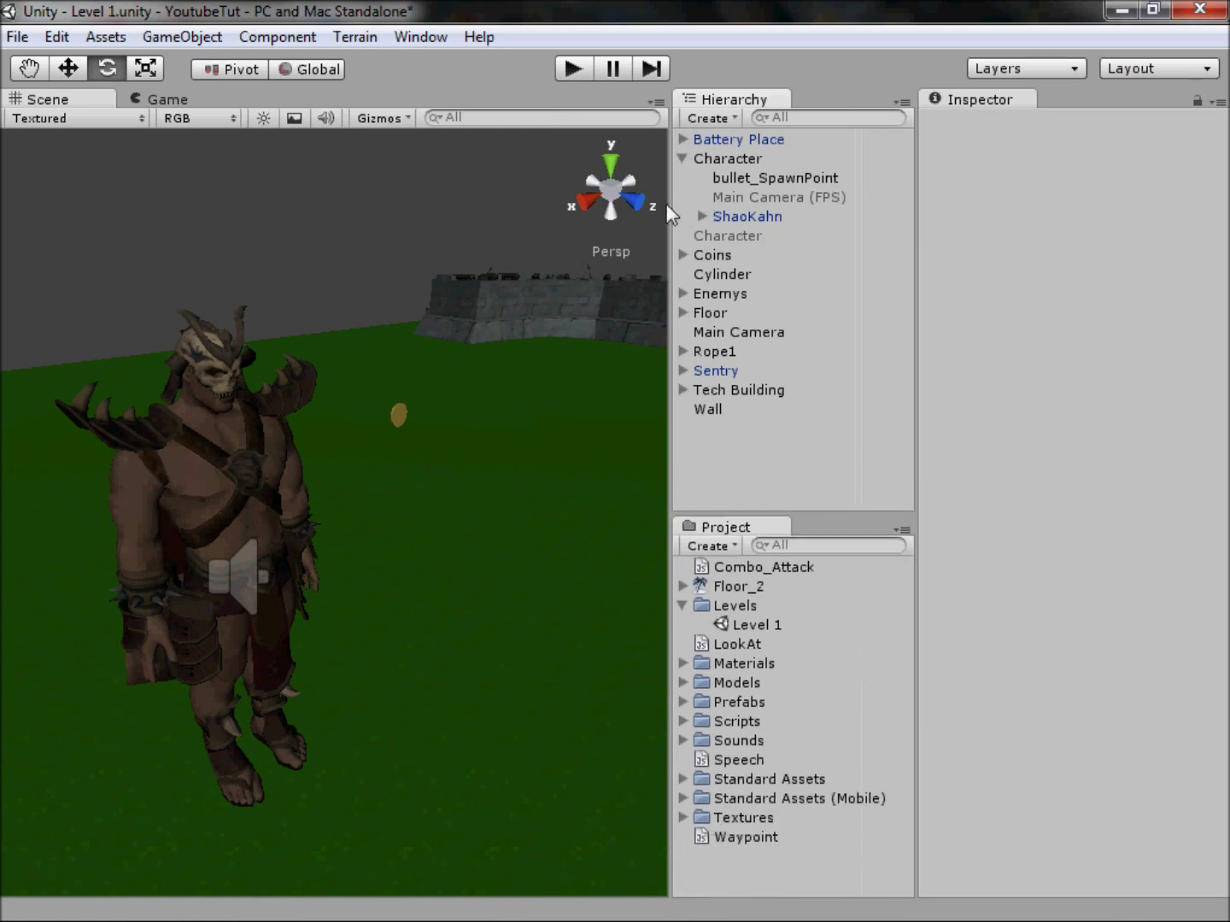
- Move bullet_SpawnPoint down to hand height and closer to the character in the left view, at about Y -0.109 and Z 0.554
left_click(641, 204)
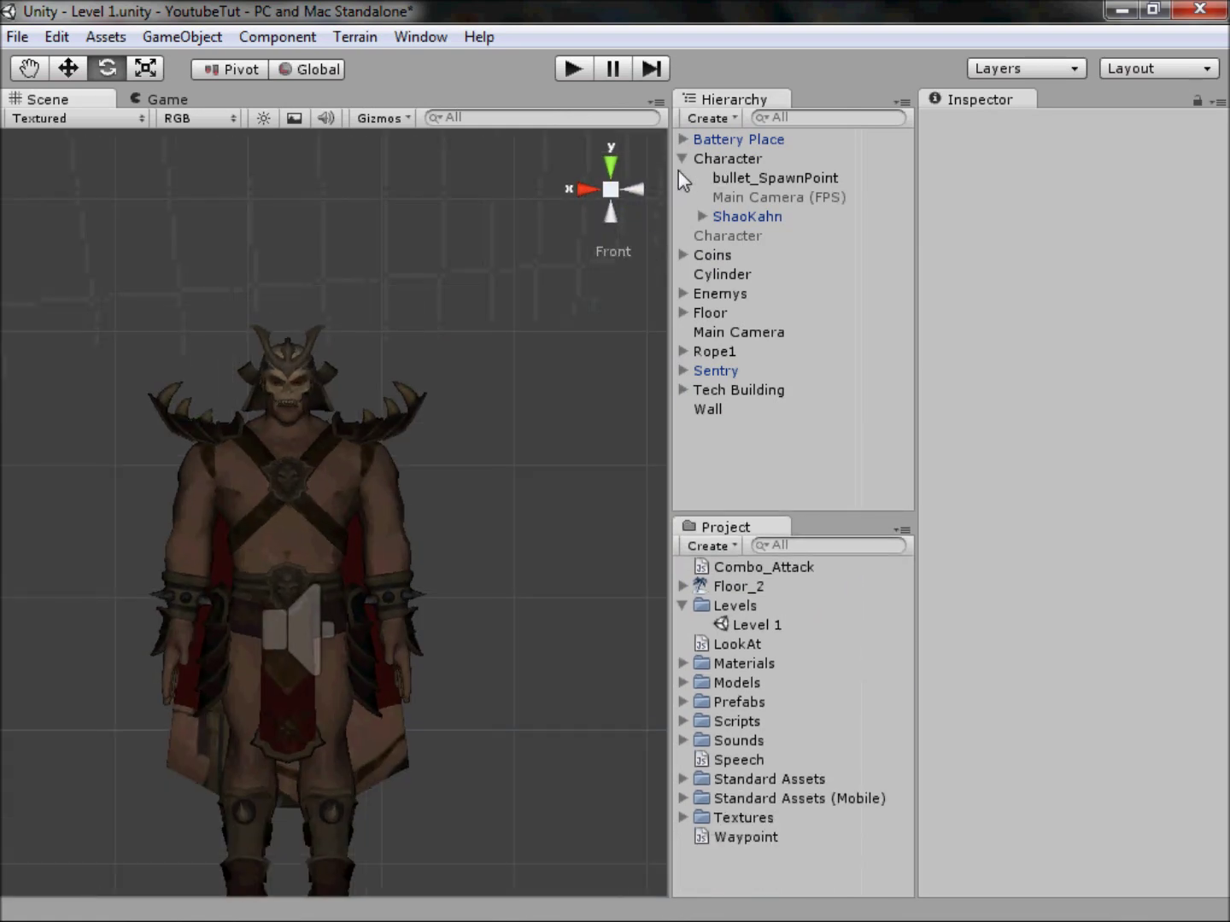
left_click(736, 177)
middle_click_drag(642, 458, 545, 426)
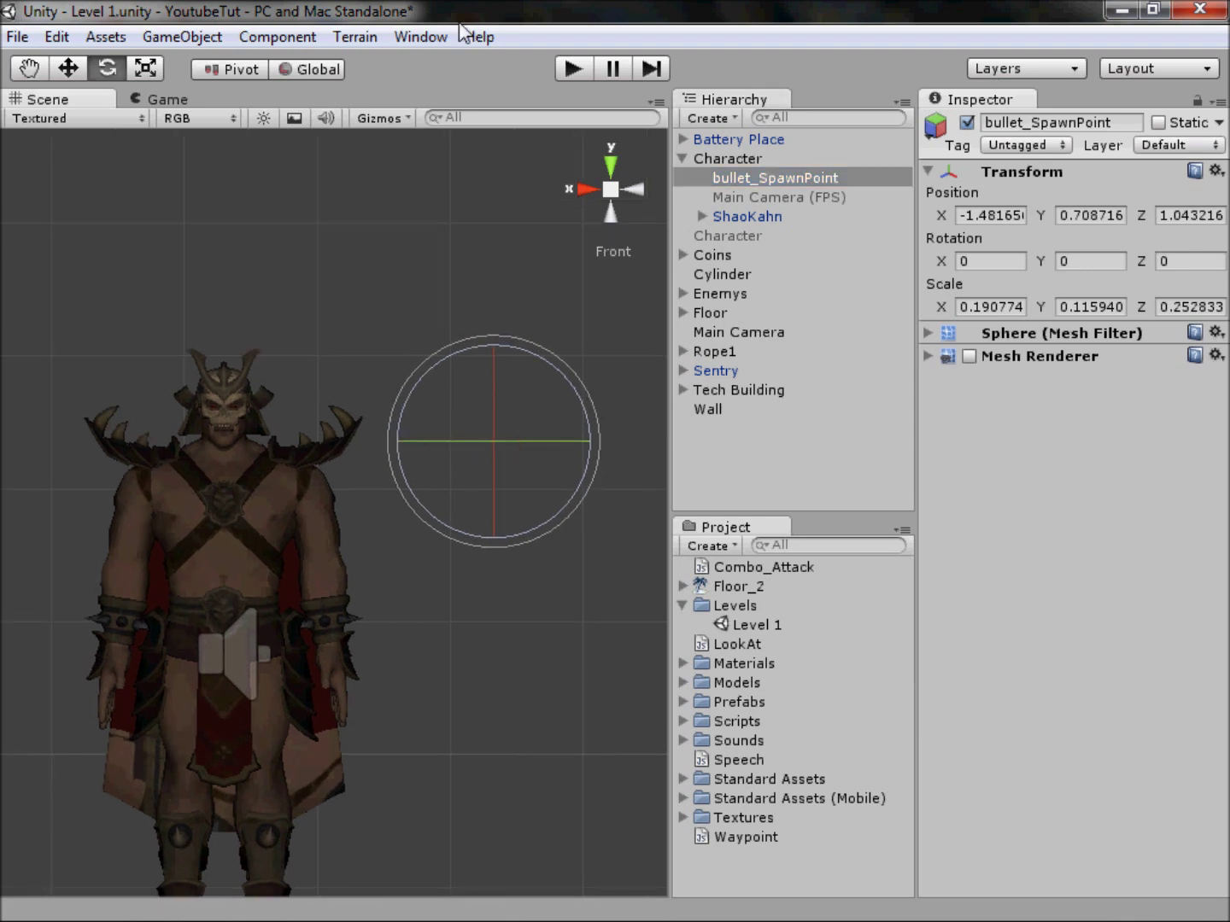
left_click(62, 77)
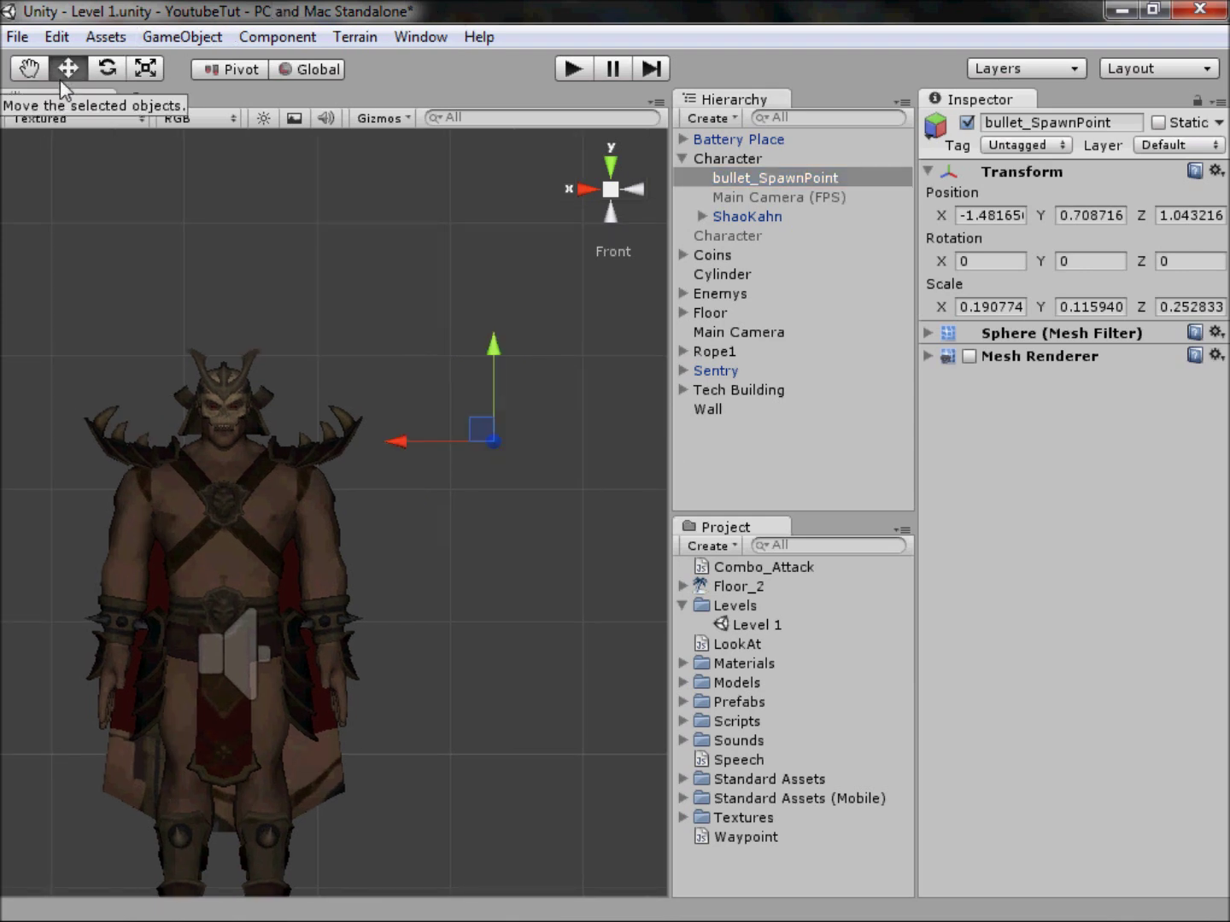
left_click(802, 196)
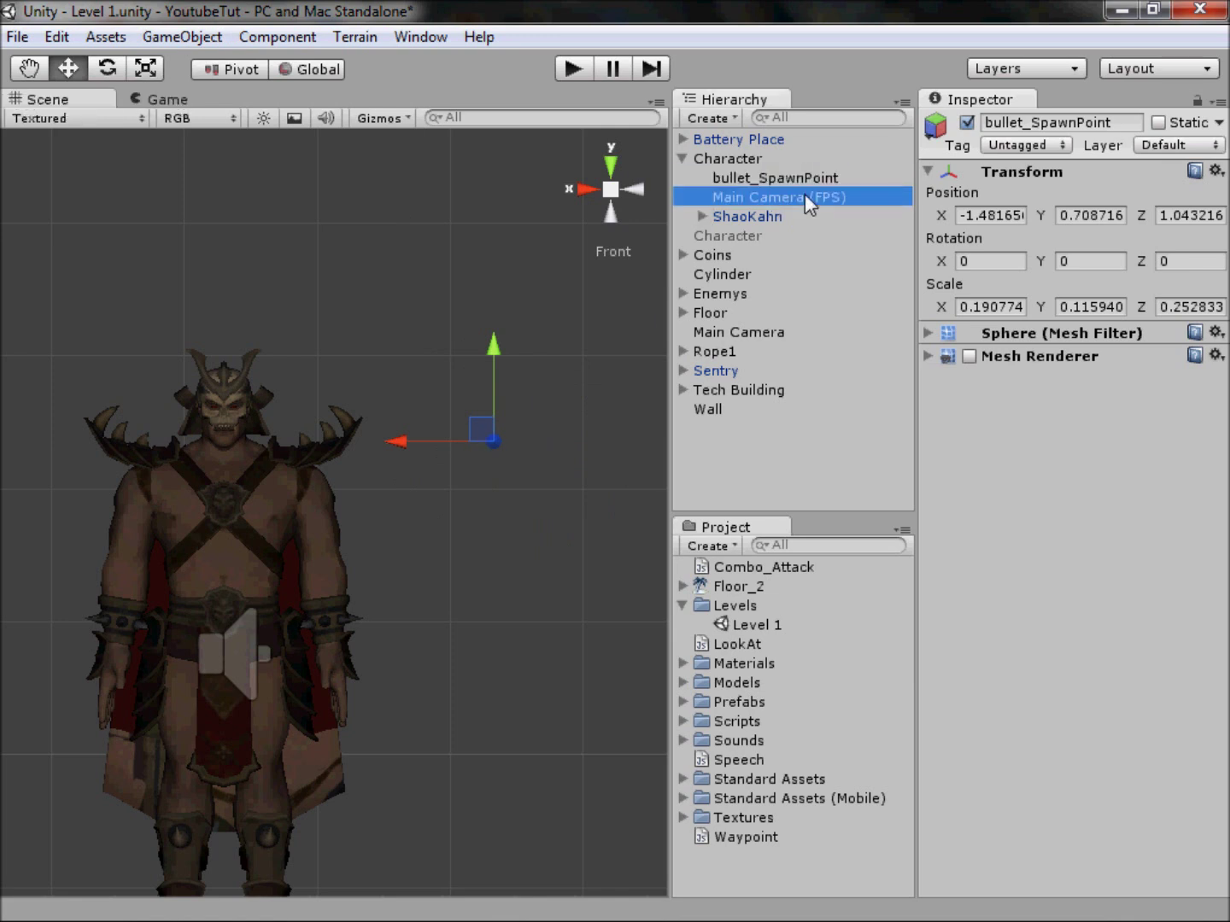
left_click(752, 176)
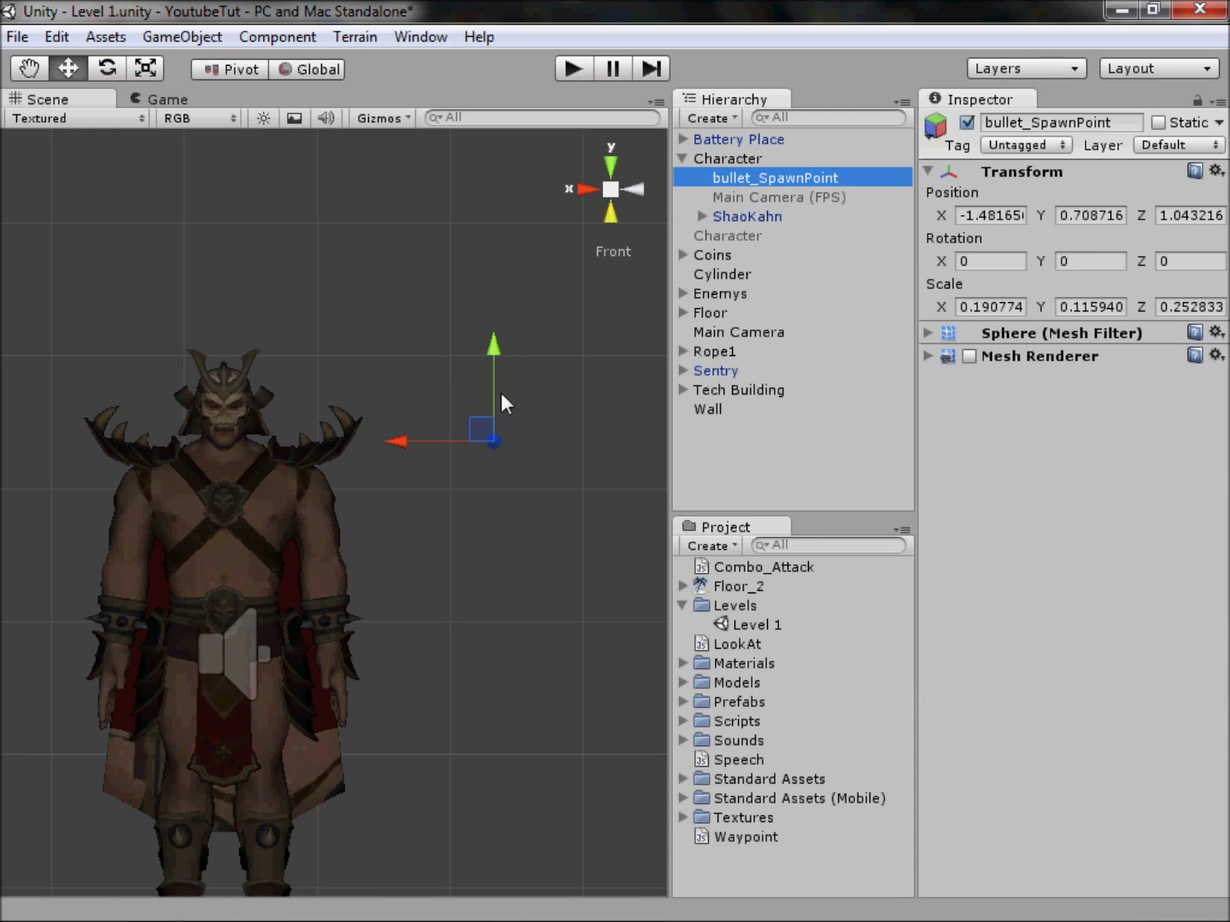
left_click(633, 192)
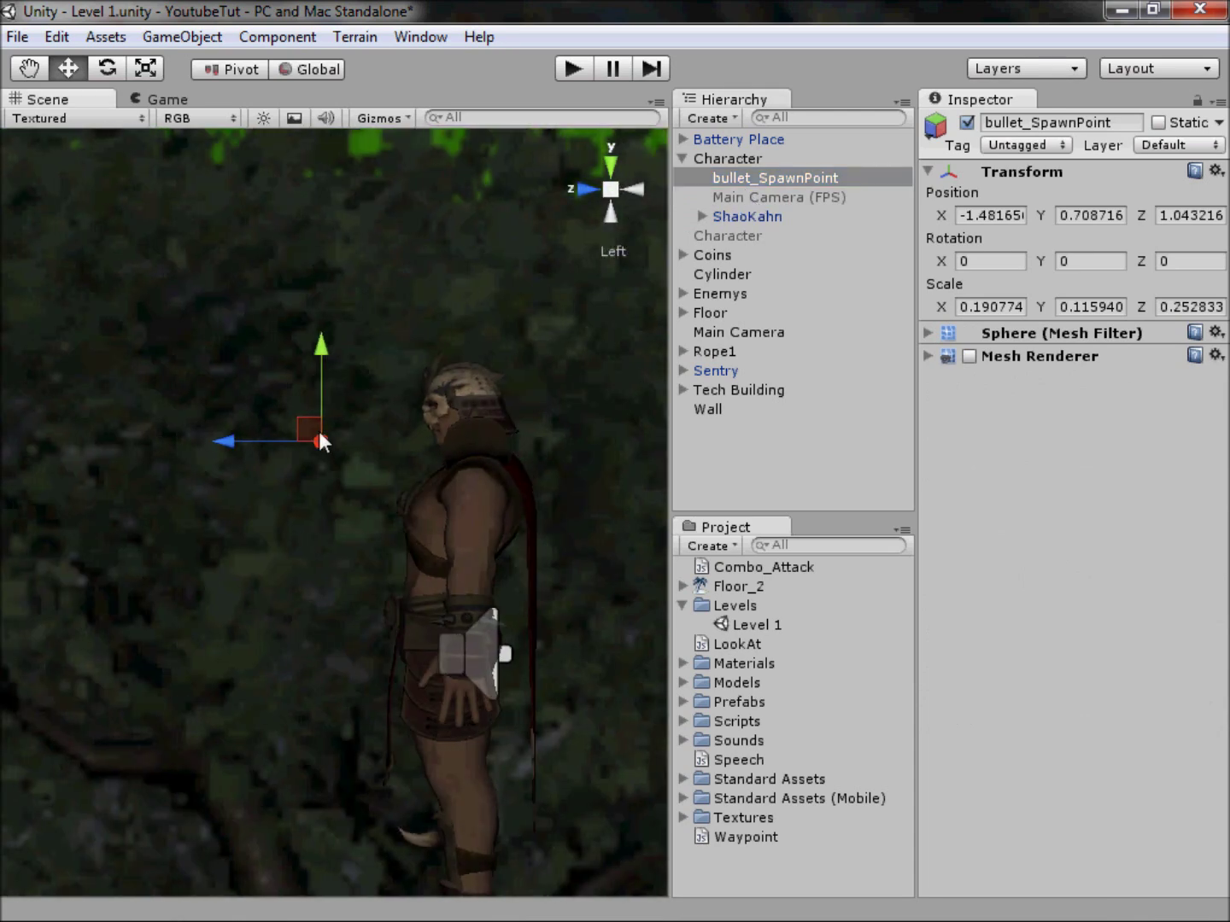
left_click_drag(299, 431, 368, 674)
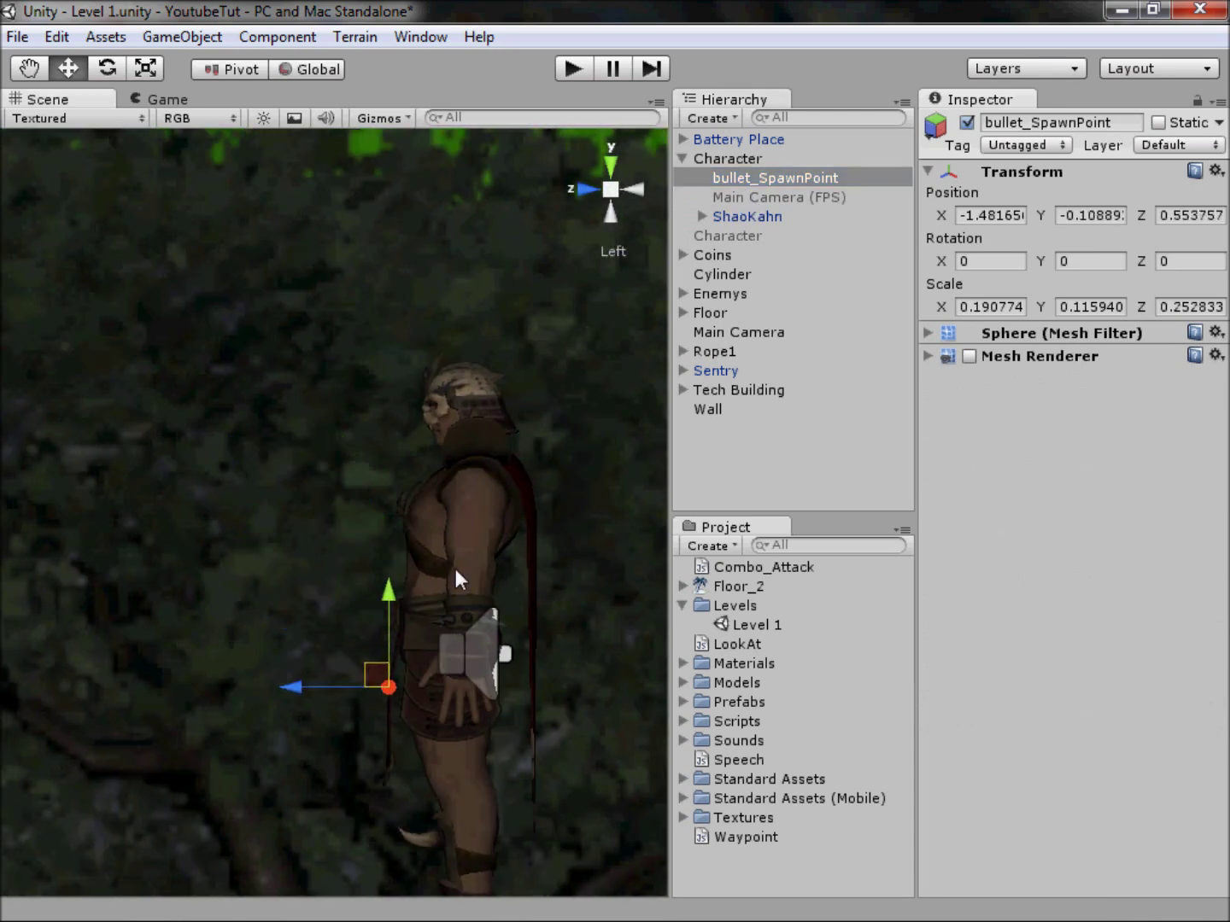
- Move bullet_SpawnPoint in the top view closer in front of the character's arm, at about X -0.617 and Z 0.781
left_click(612, 169)
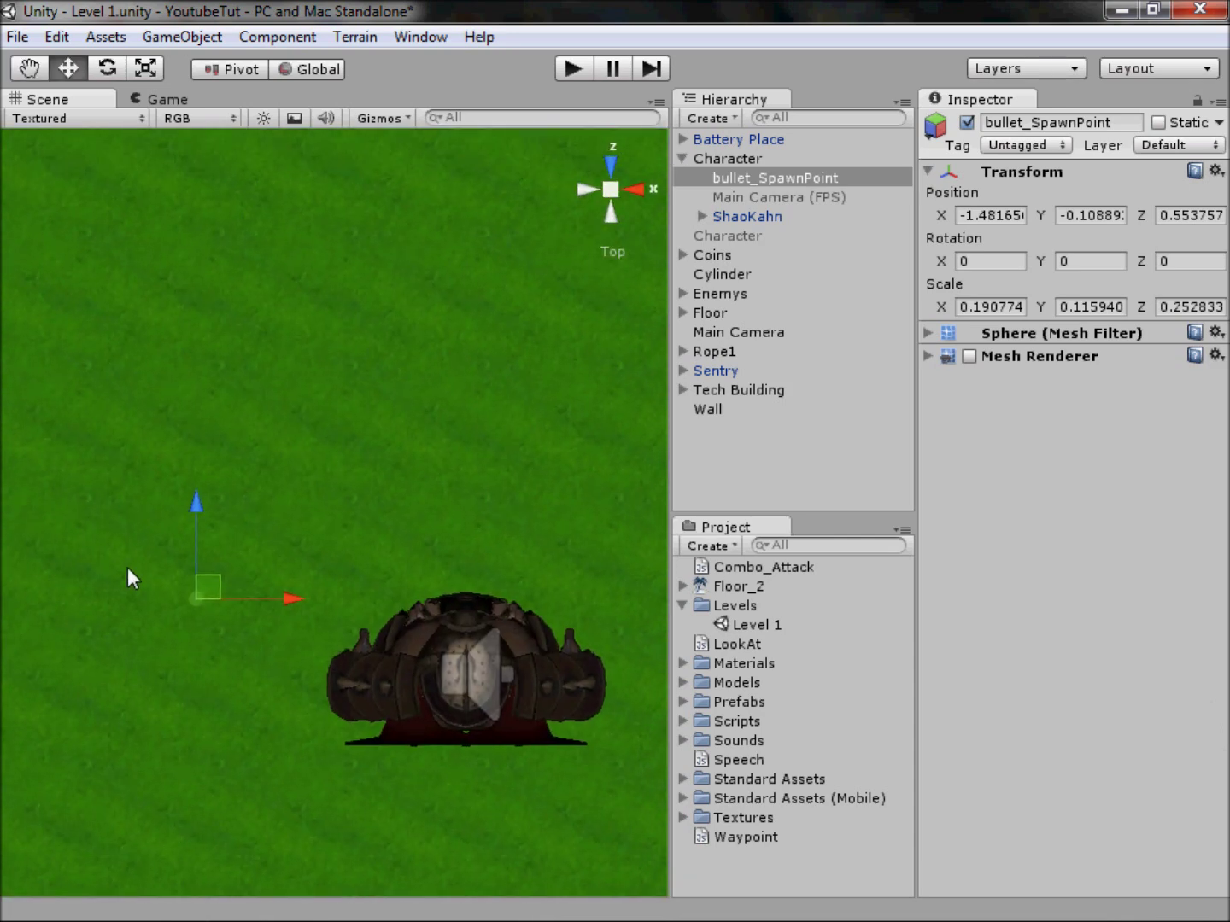
left_click_drag(220, 577, 338, 531)
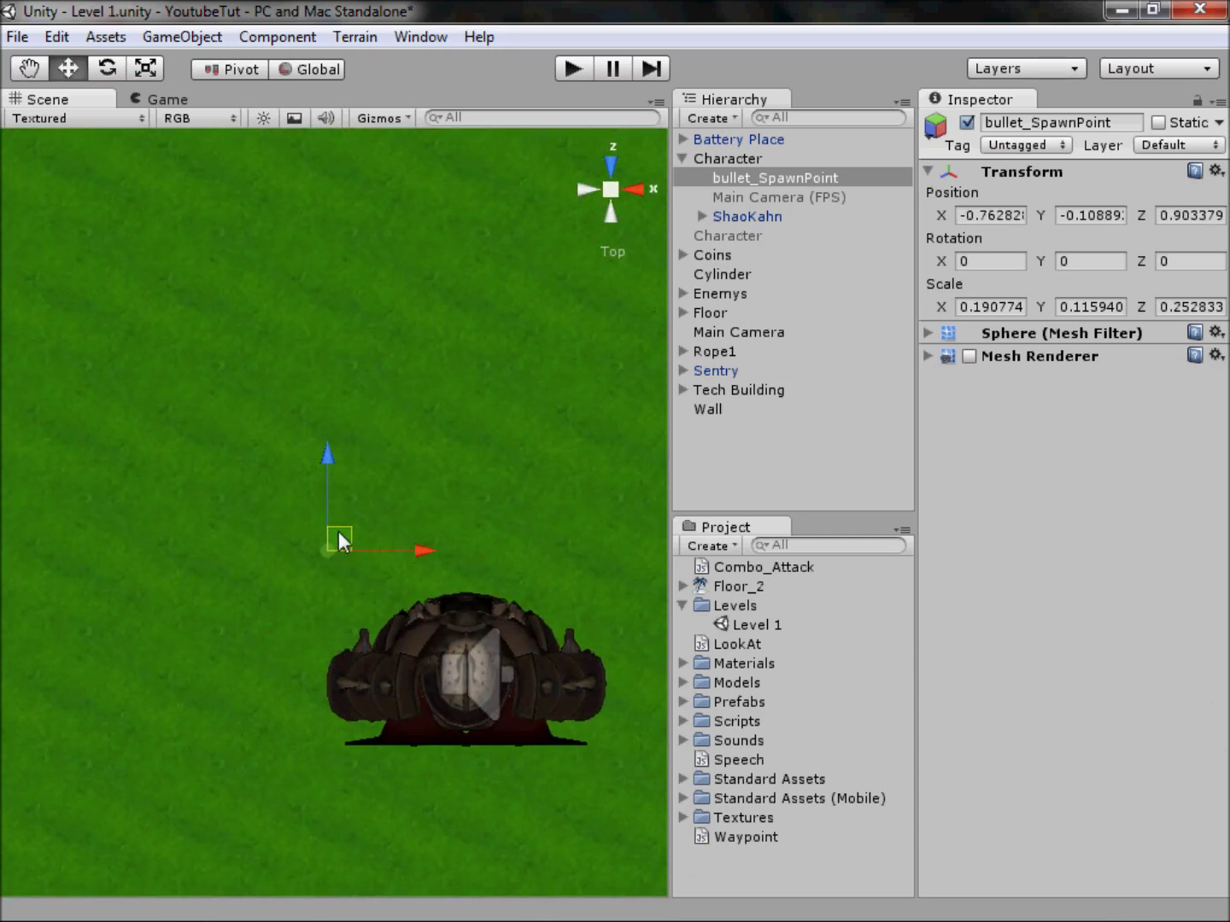
left_click(723, 157)
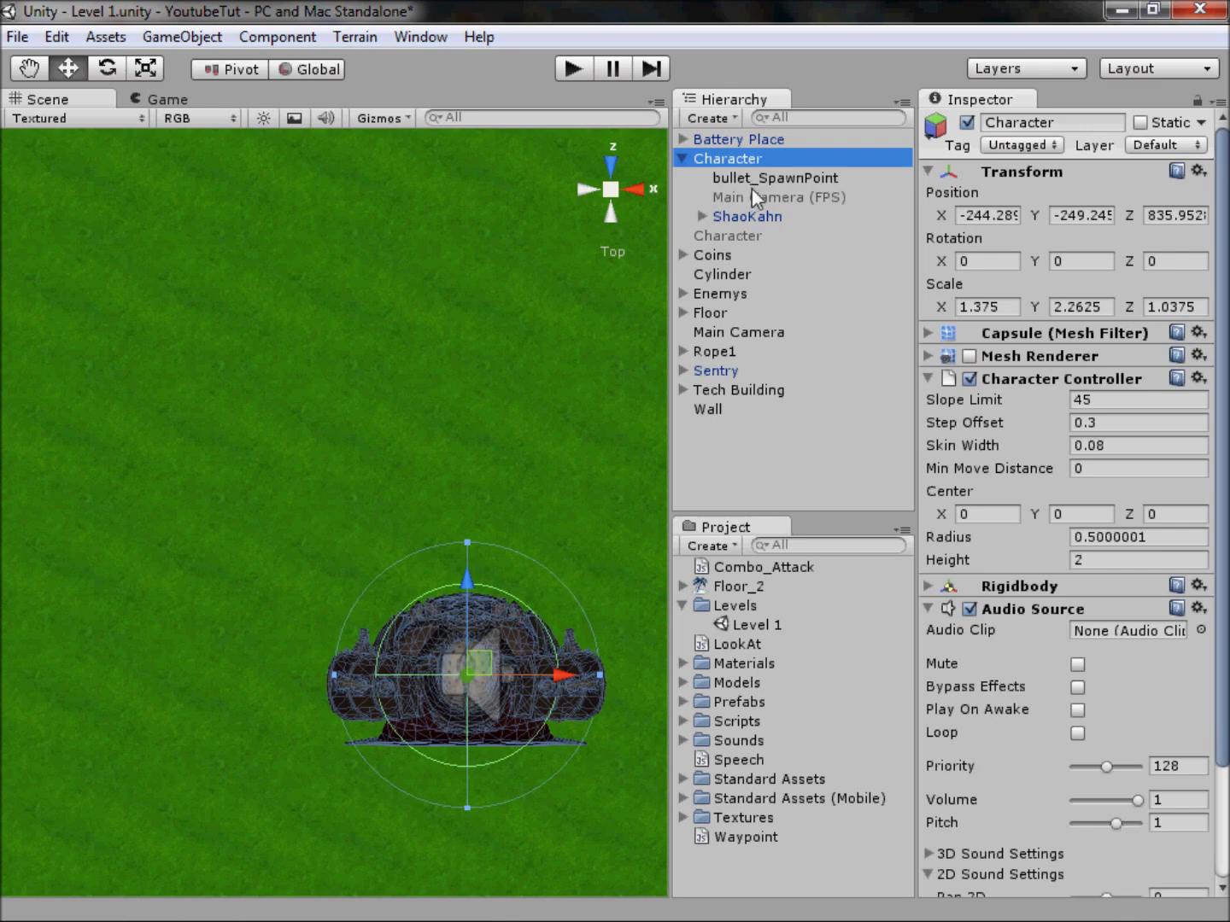
left_click(736, 177)
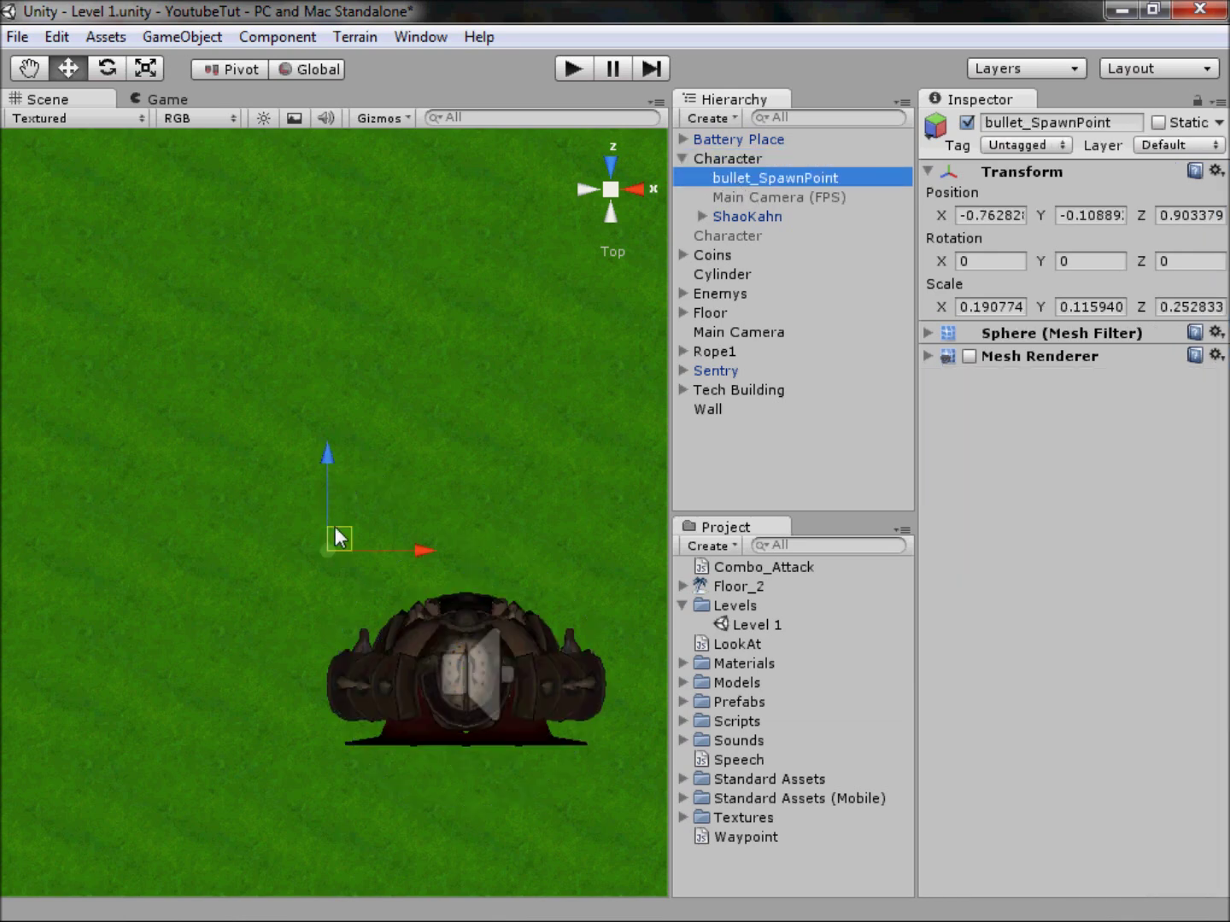
left_click_drag(335, 526, 368, 550)
- Align bullet_SpawnPoint with the character's left hand in the front view, at about X -0.627 and Y -0.106
left_click(633, 195)
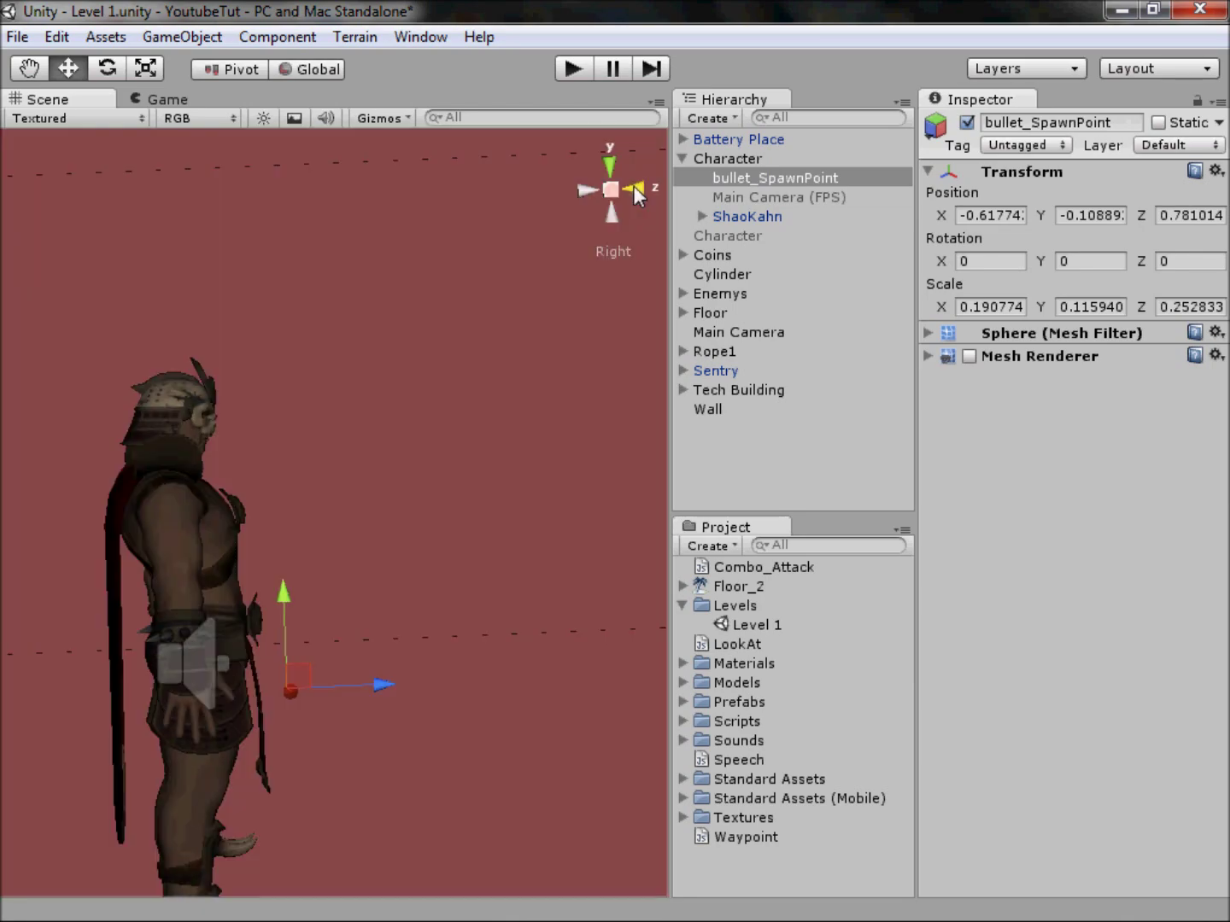
left_click(641, 197)
scroll(321, 680, "up", 3)
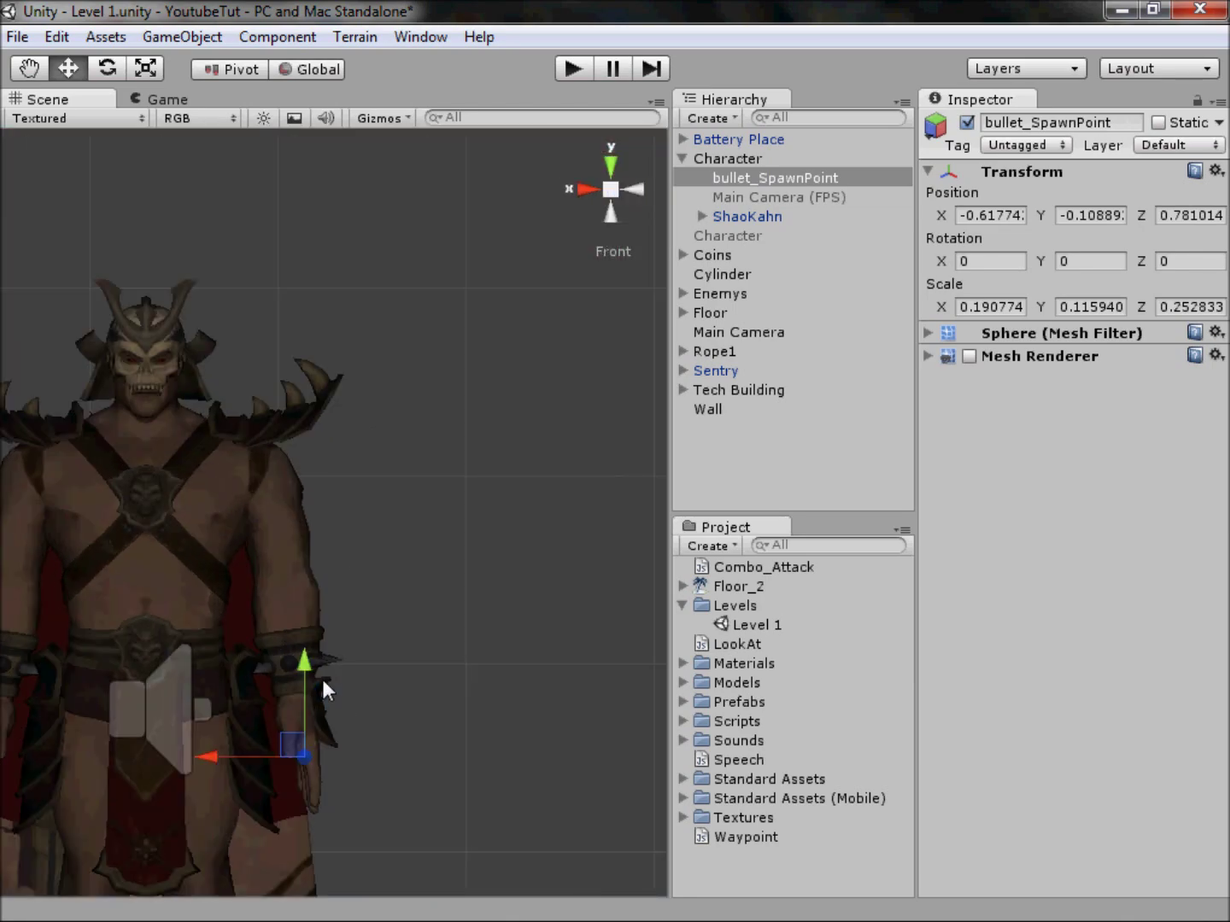
left_click_drag(340, 684, 343, 682)
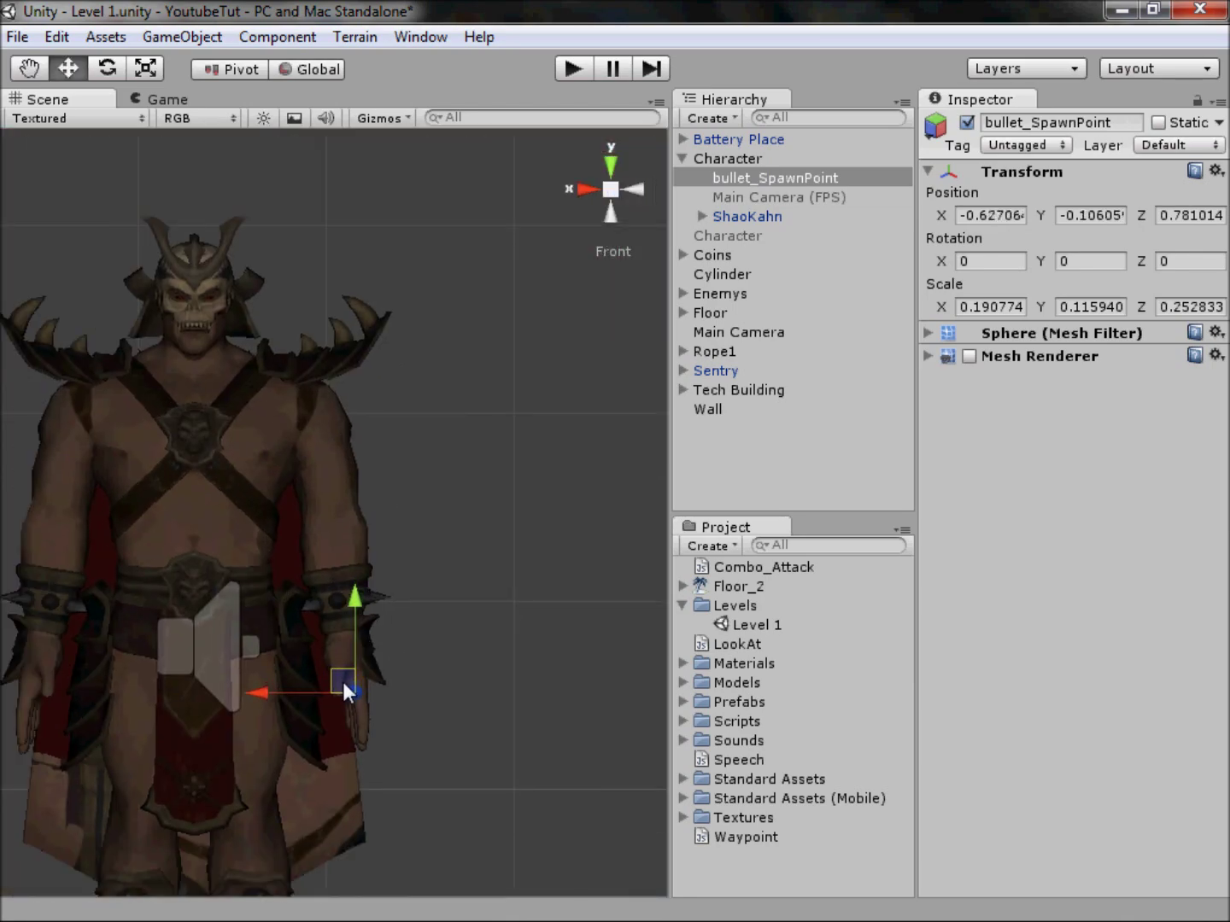
- Run the game, turn the player character and fire bullets to check where they spawn
left_click(567, 73)
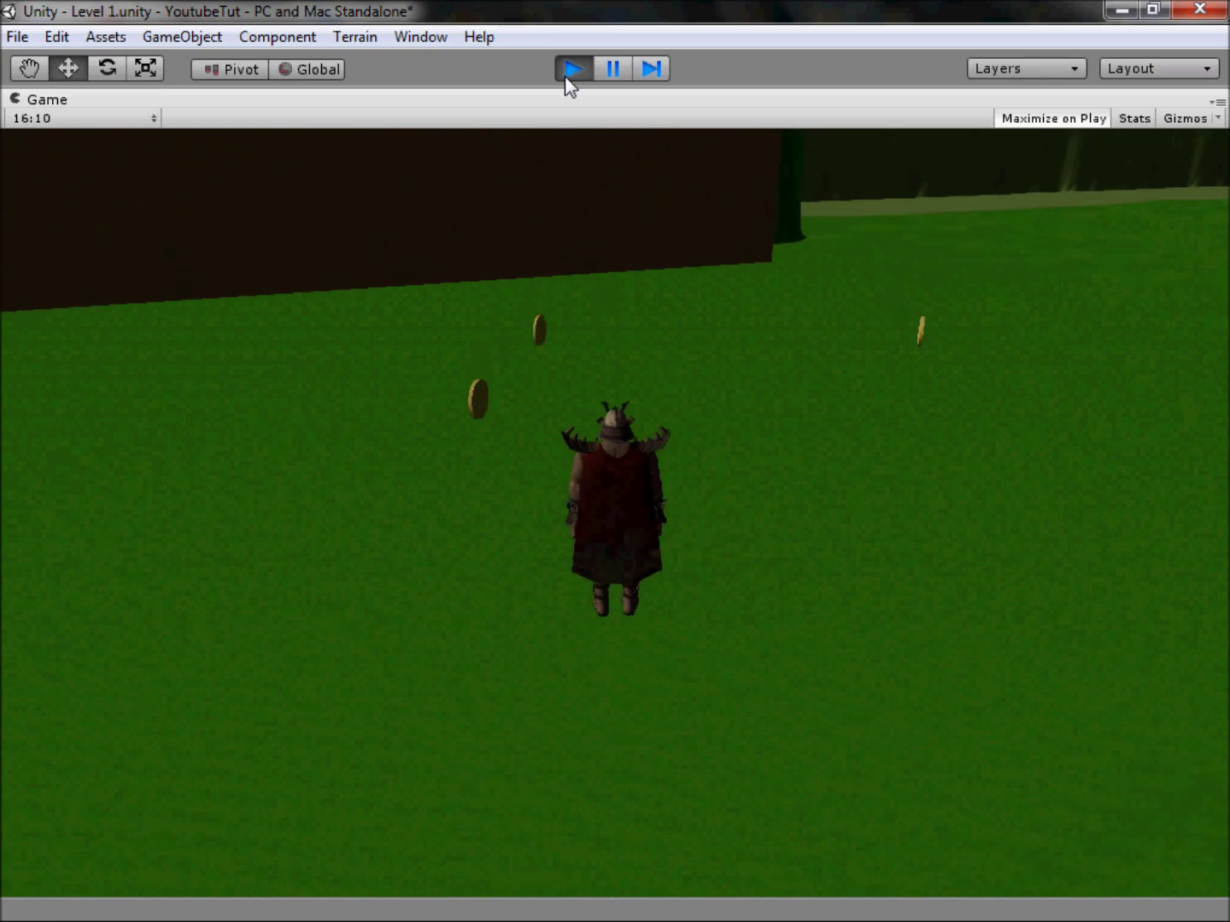
key("w")
key("a")
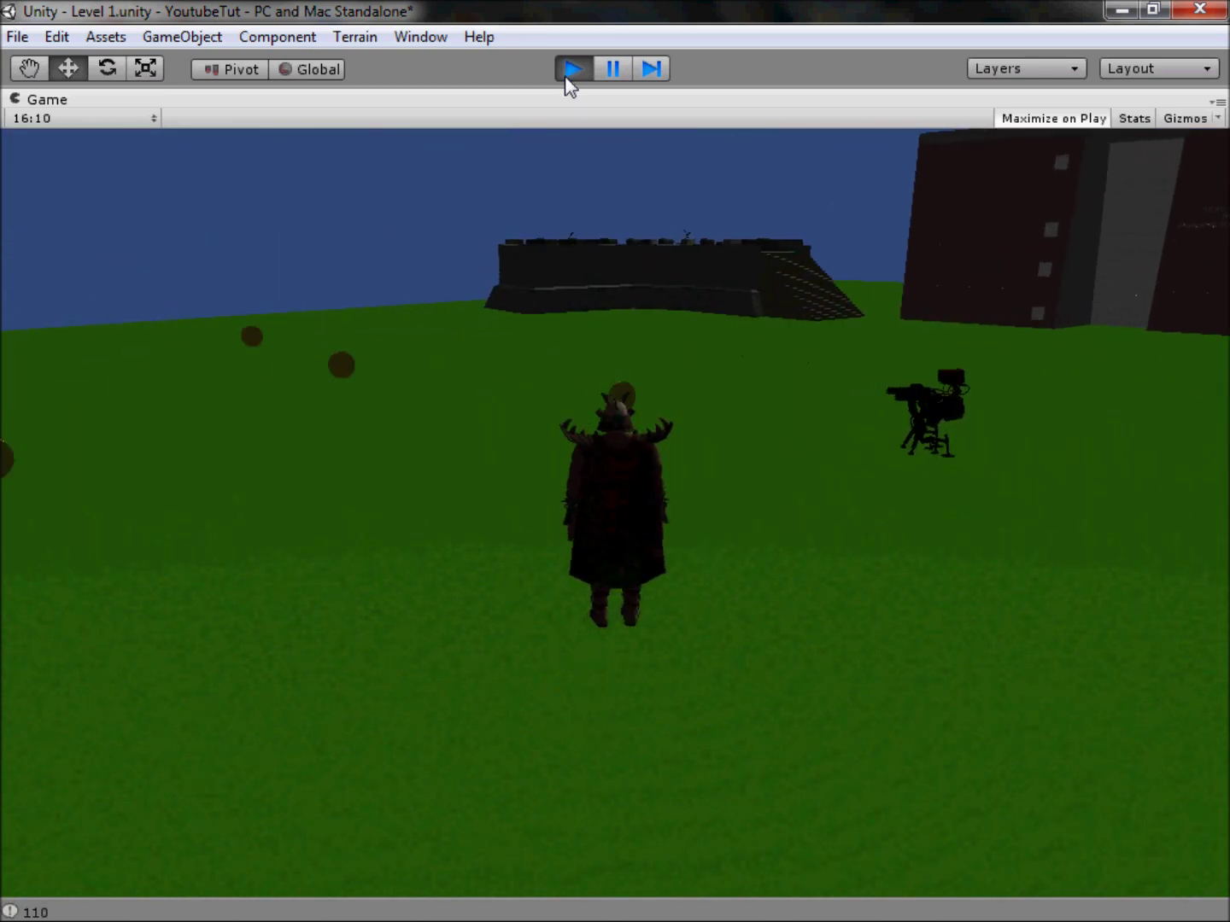
key("space")
key("space")
key("space")
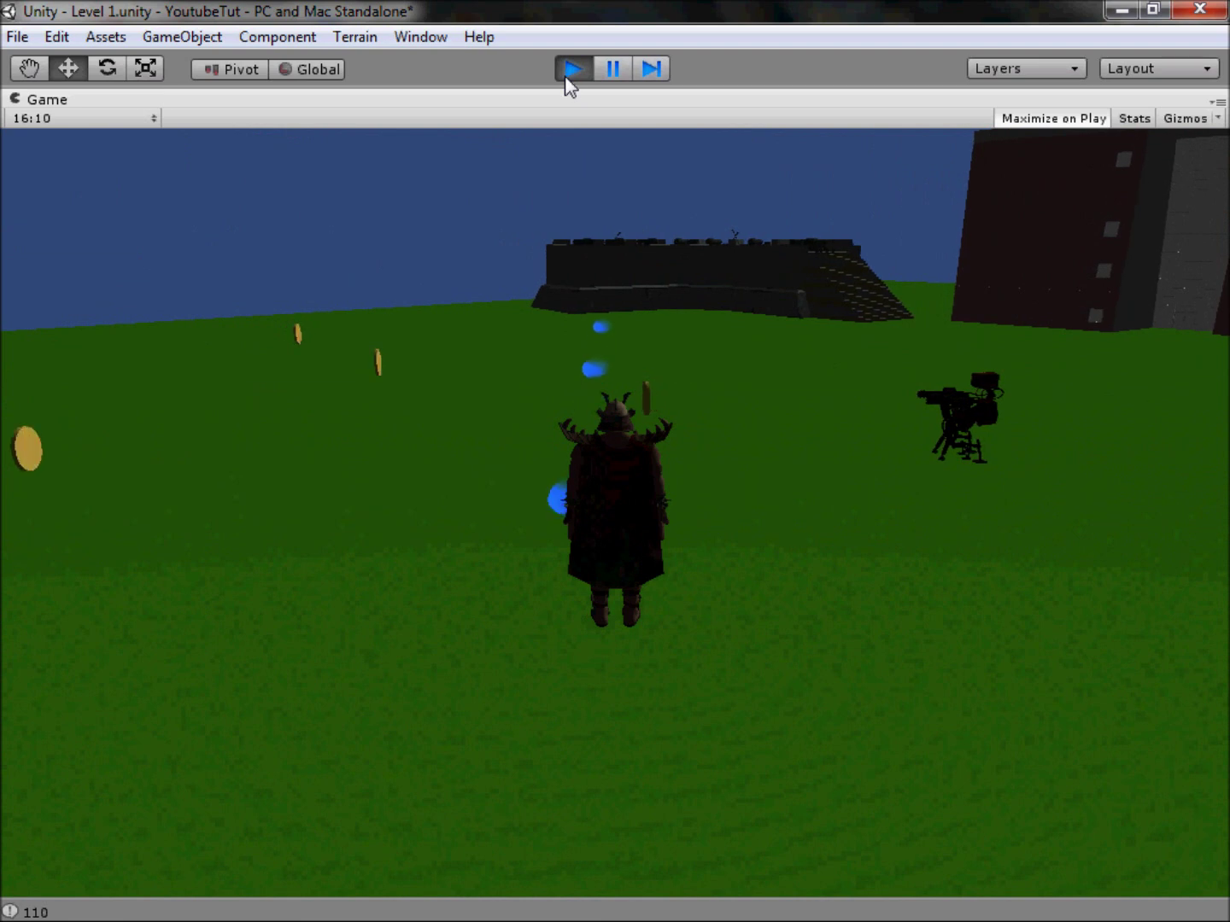
key("a")
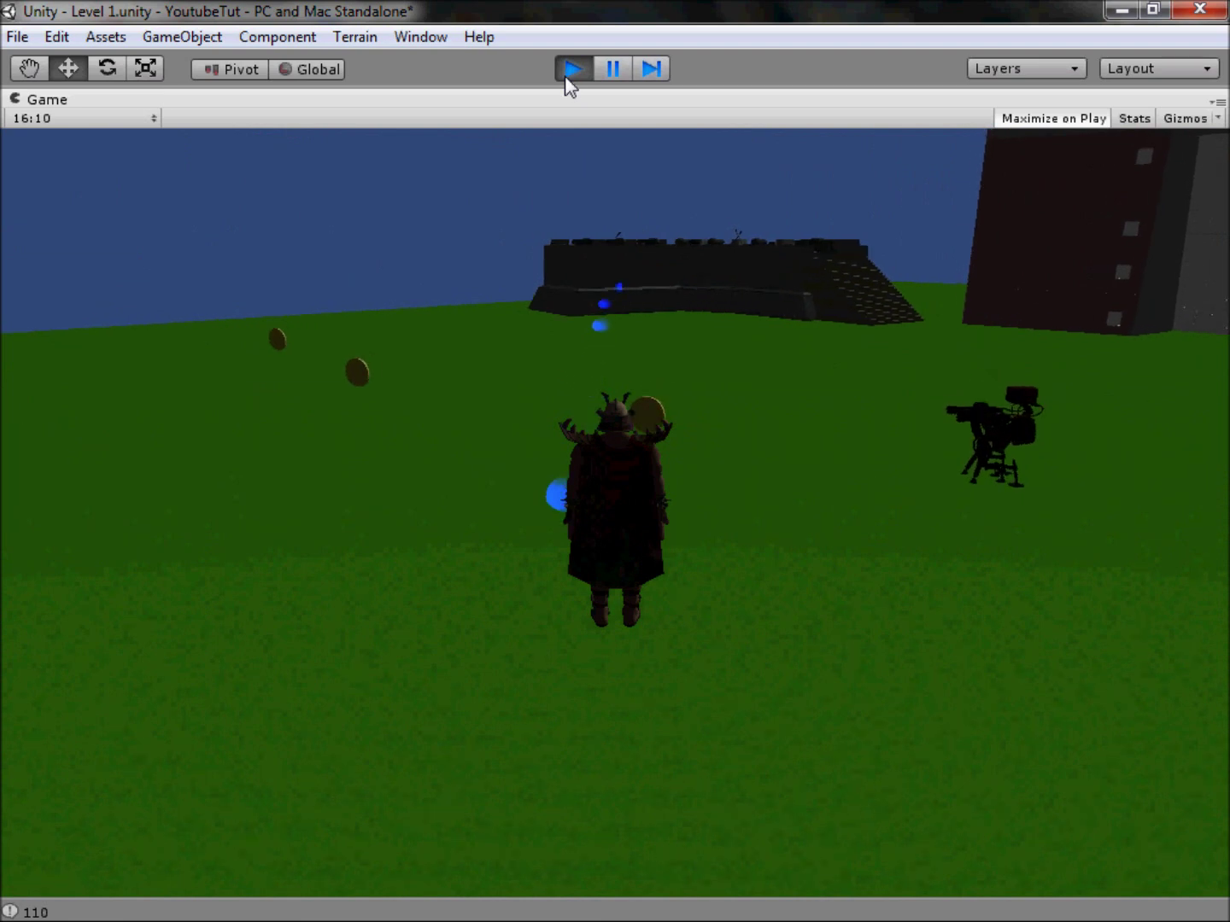
- Steer the player among the coins and enemies to check the arm pose and shooting, and stop the game
key("a")
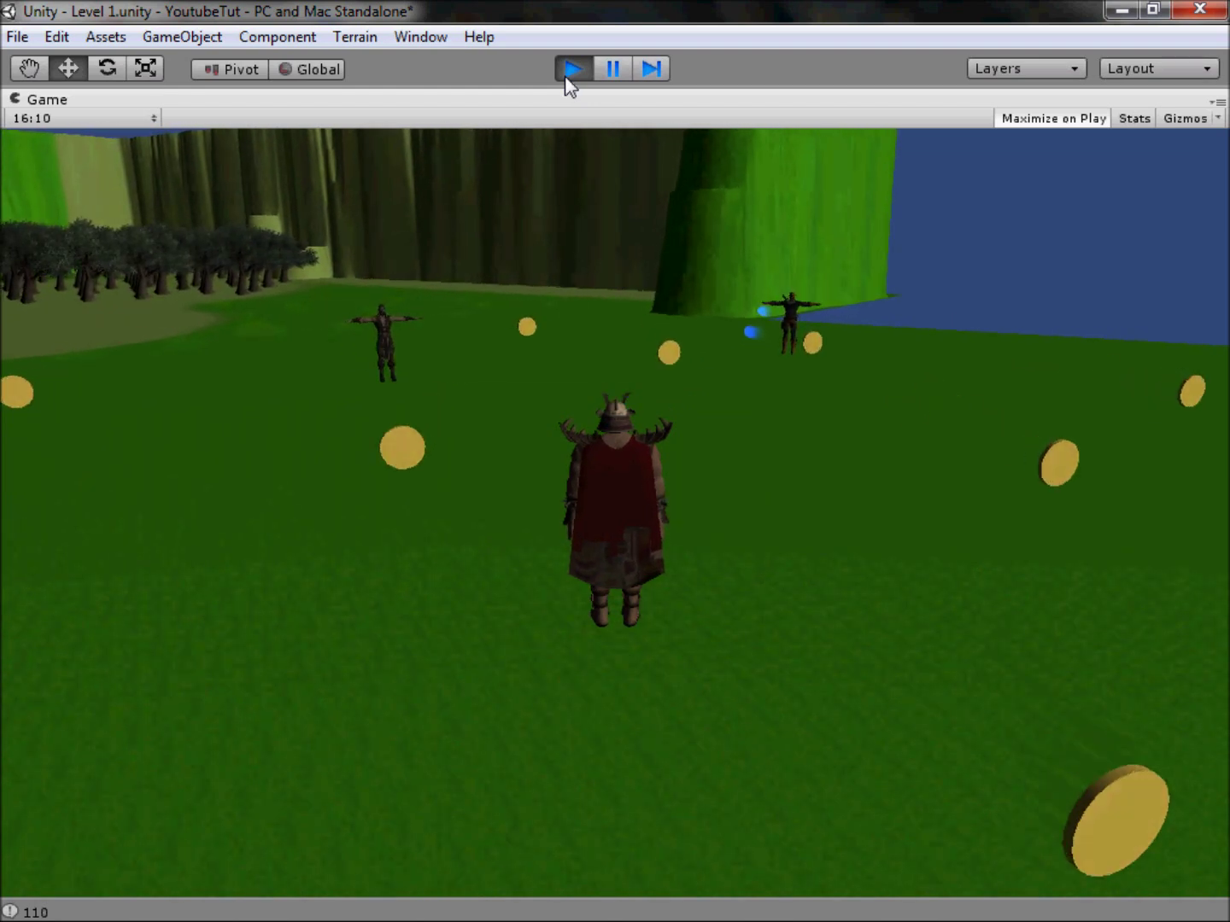
key("d")
key("d")
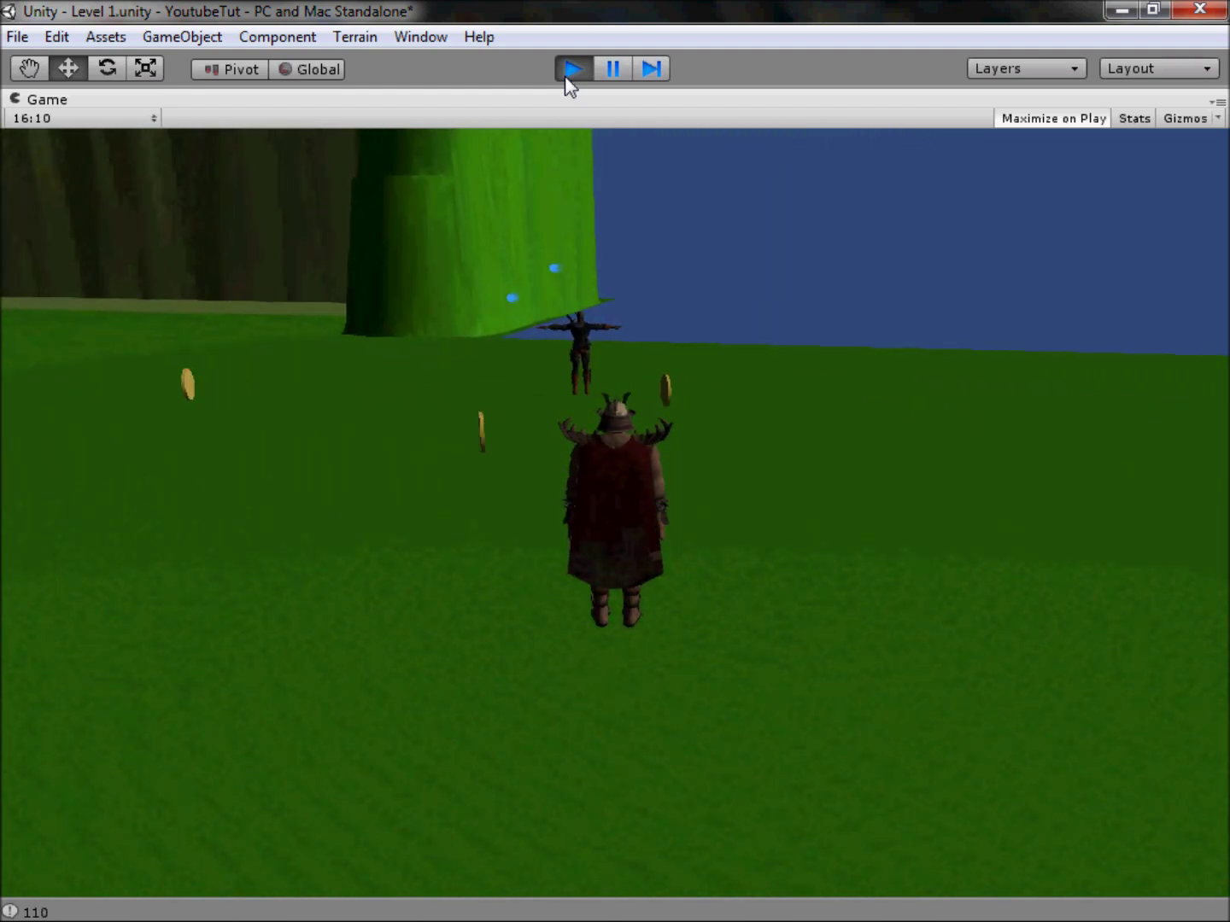
key("d")
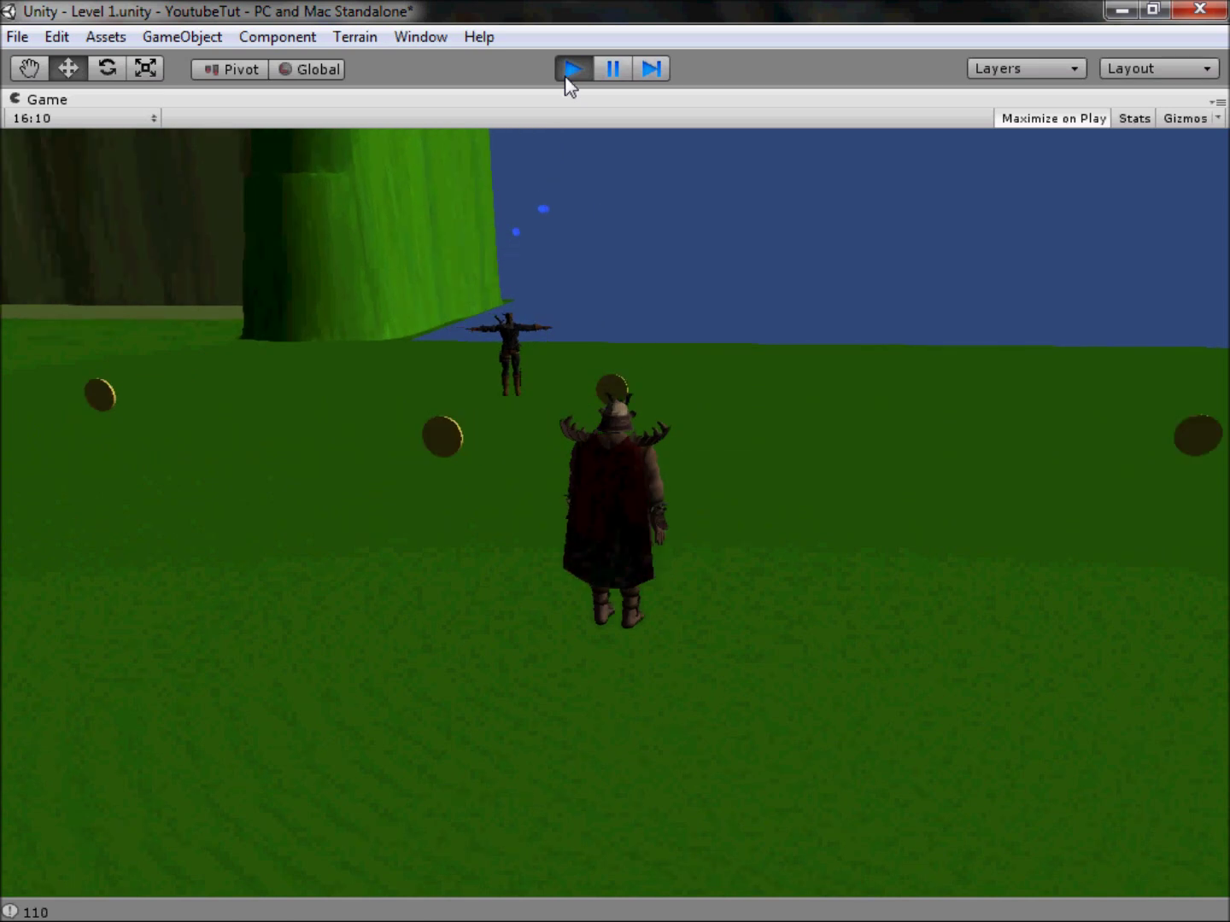
key("a")
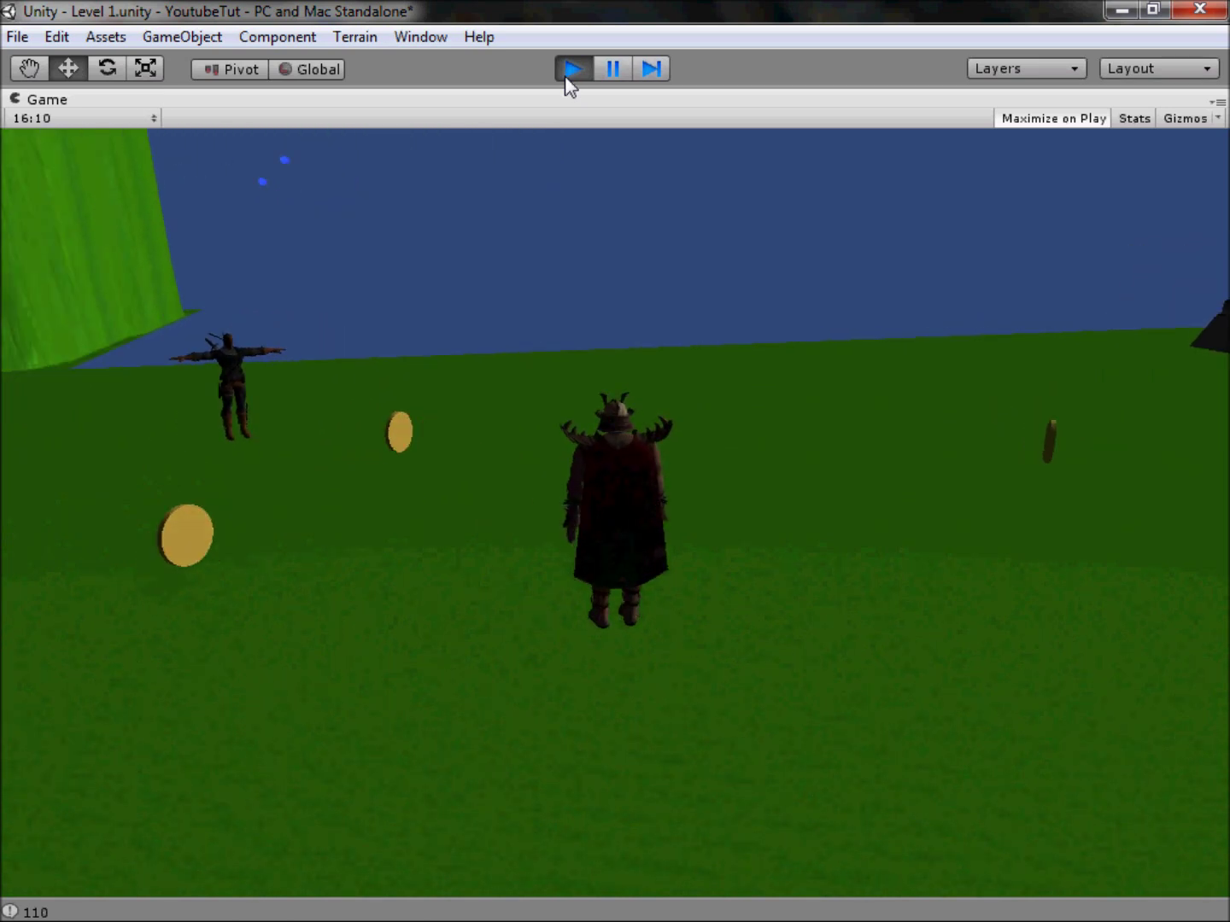
key("w")
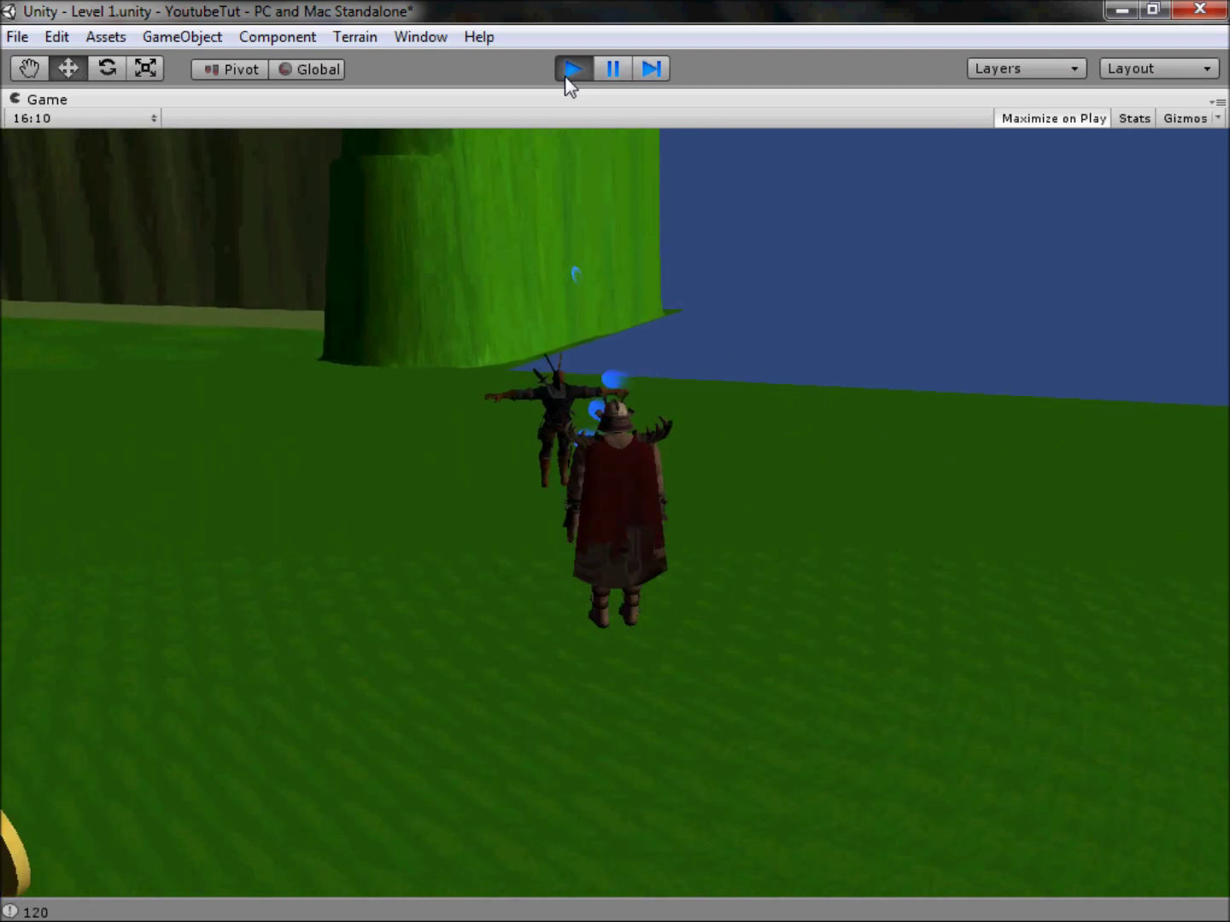
key("a")
key("a")
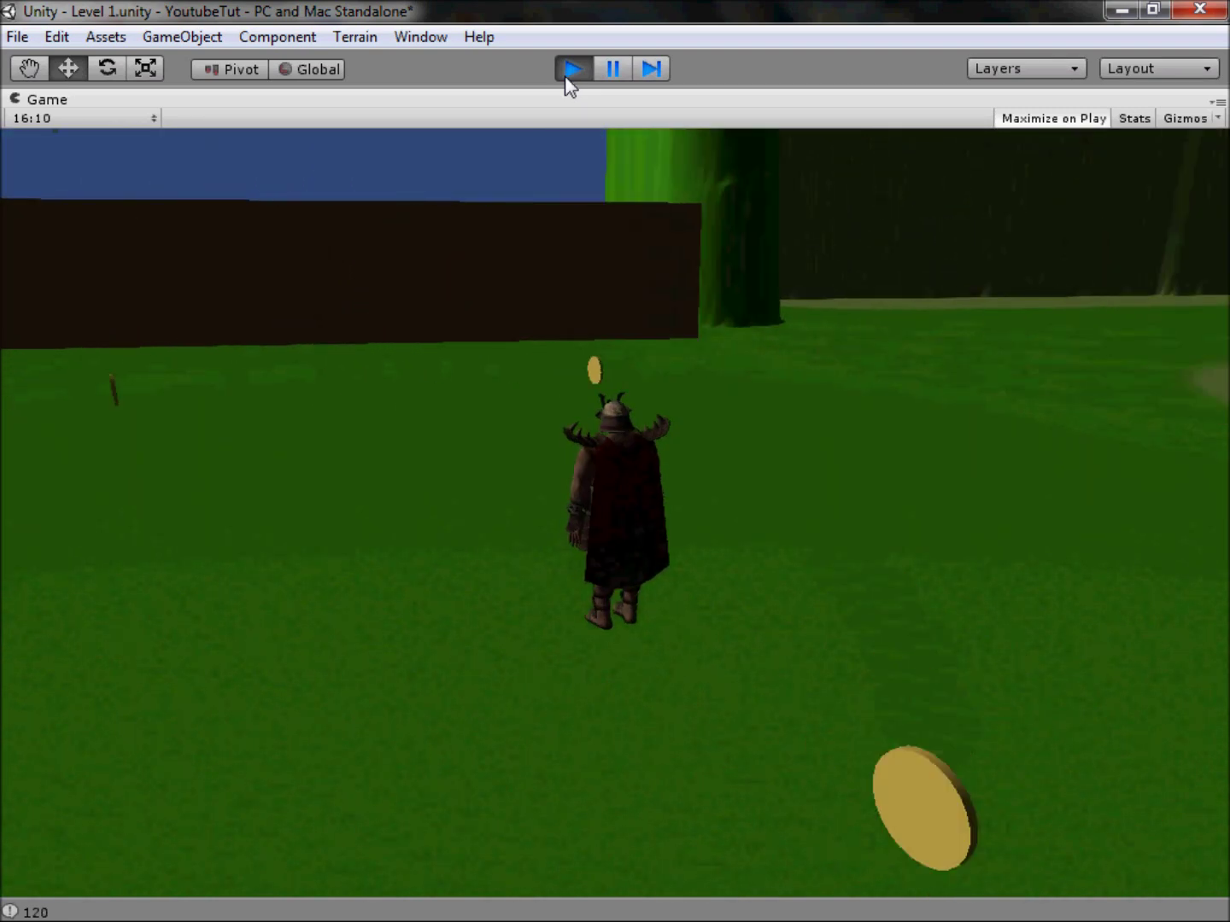
key("a")
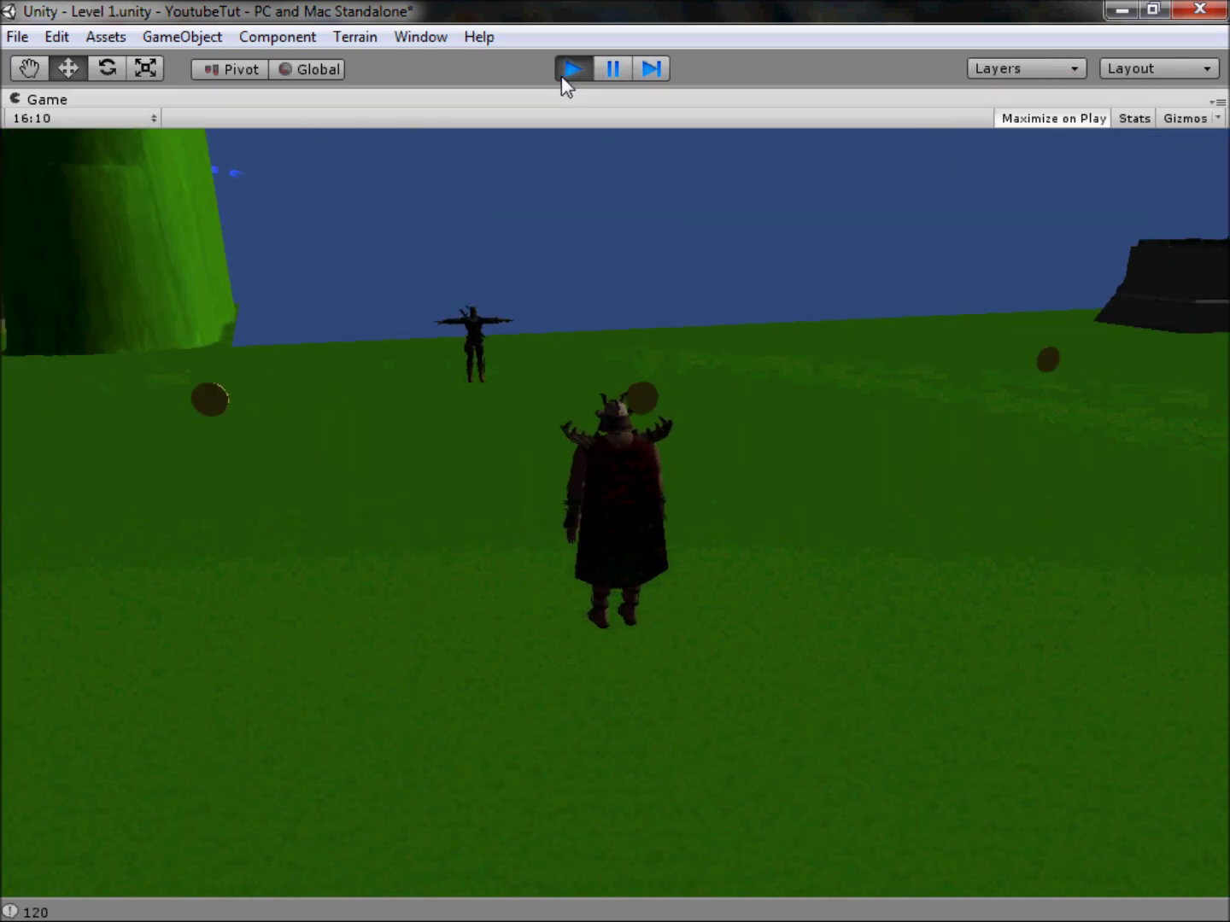
left_click(571, 69)
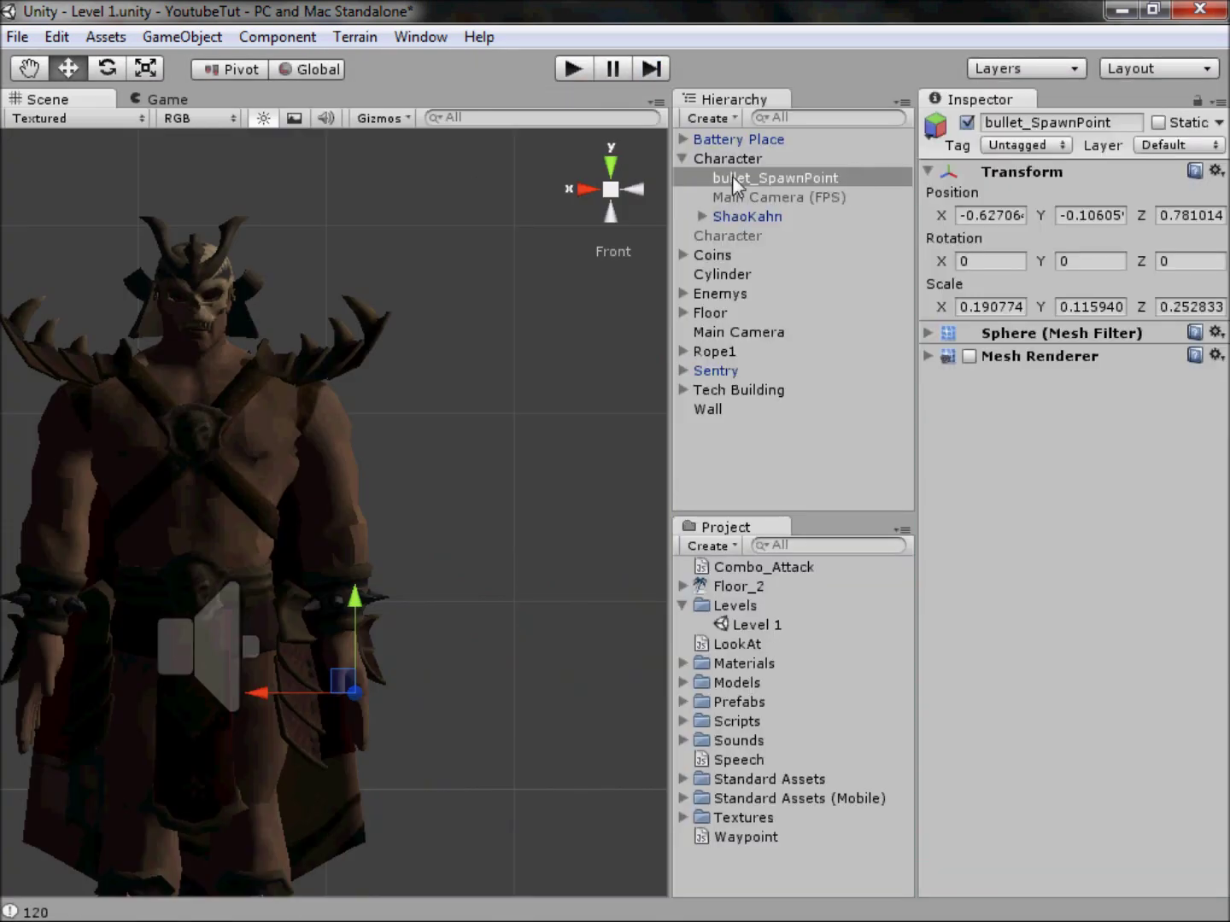
- Collapse Character and DeathStroke, expand Enemys in the Hierarchy, and frame ShangTsung in the Scene
left_click(688, 160)
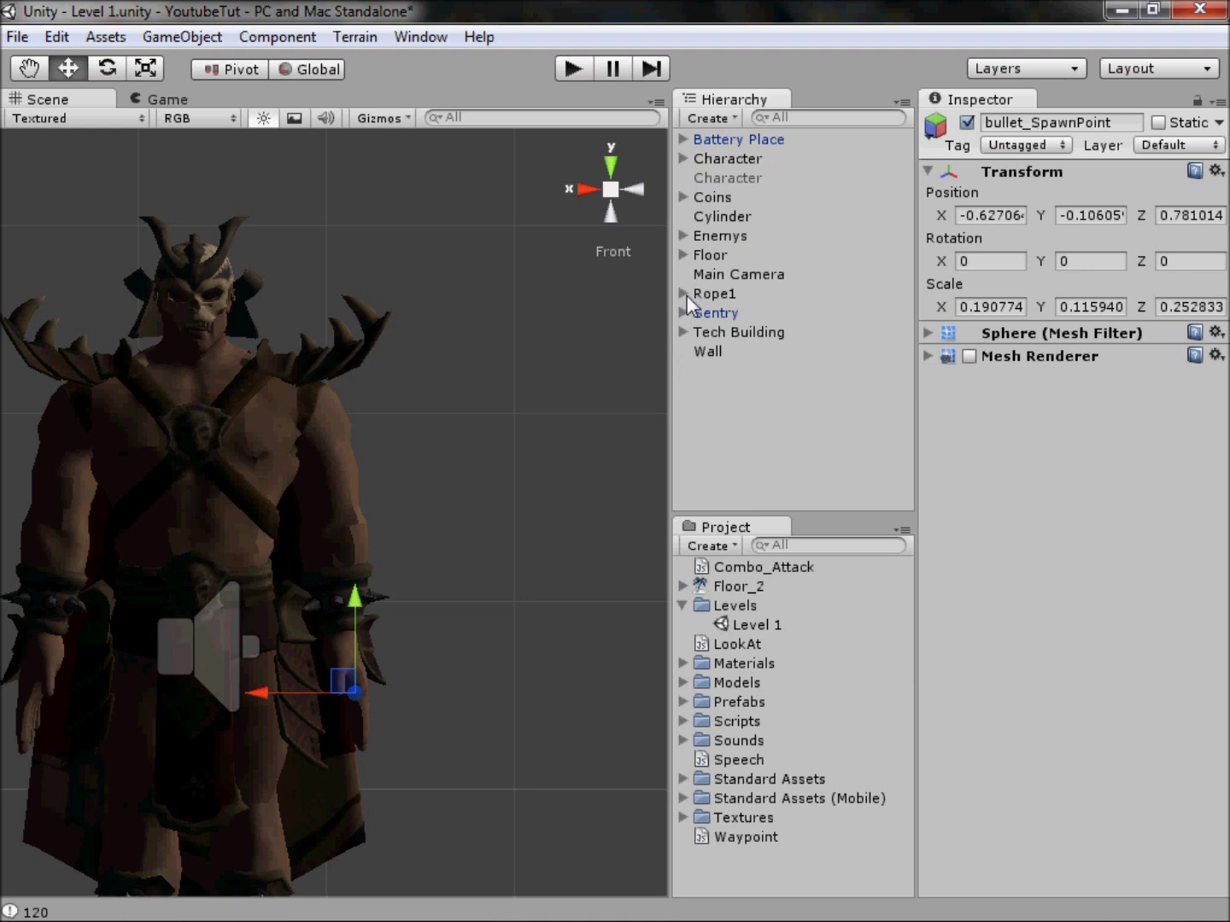
scroll(456, 449, "down", 5)
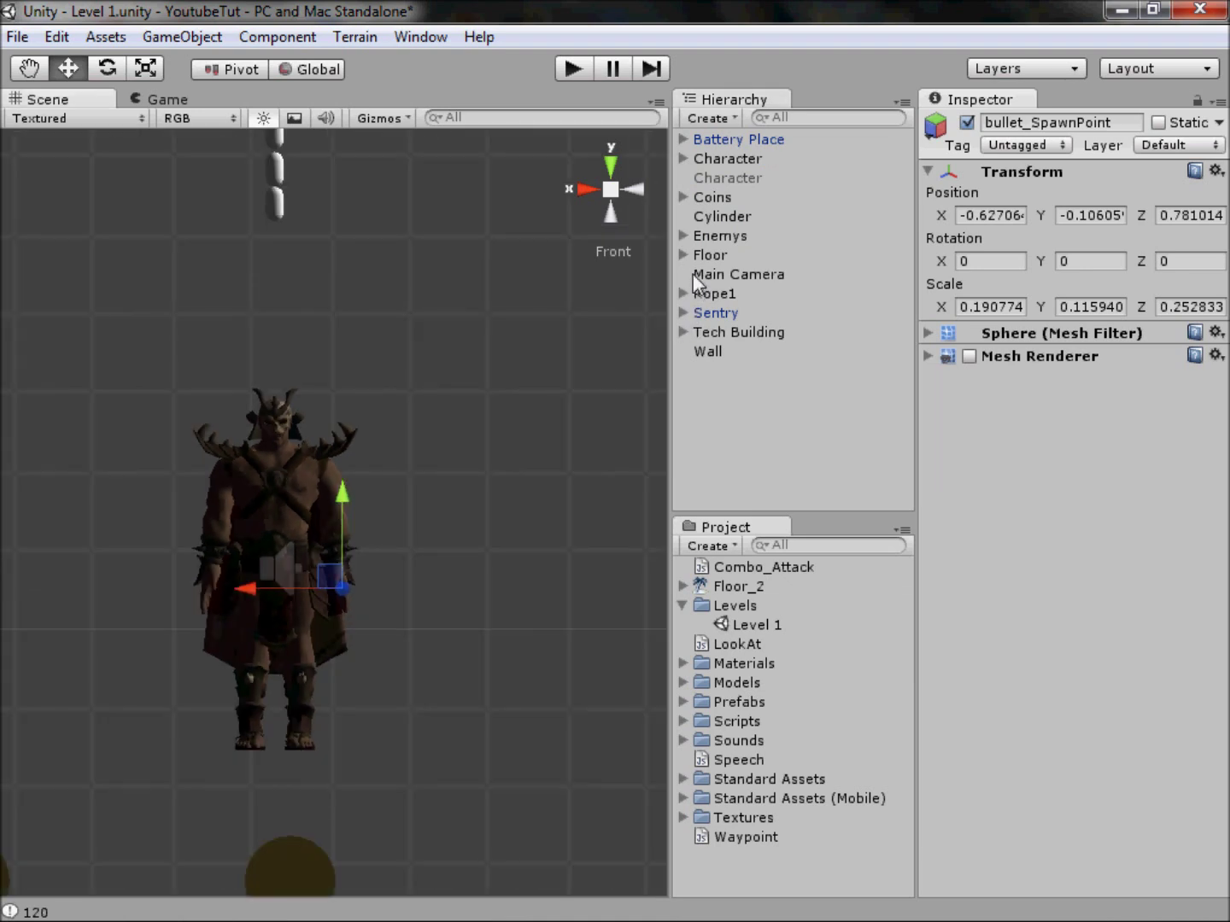
left_click(684, 235)
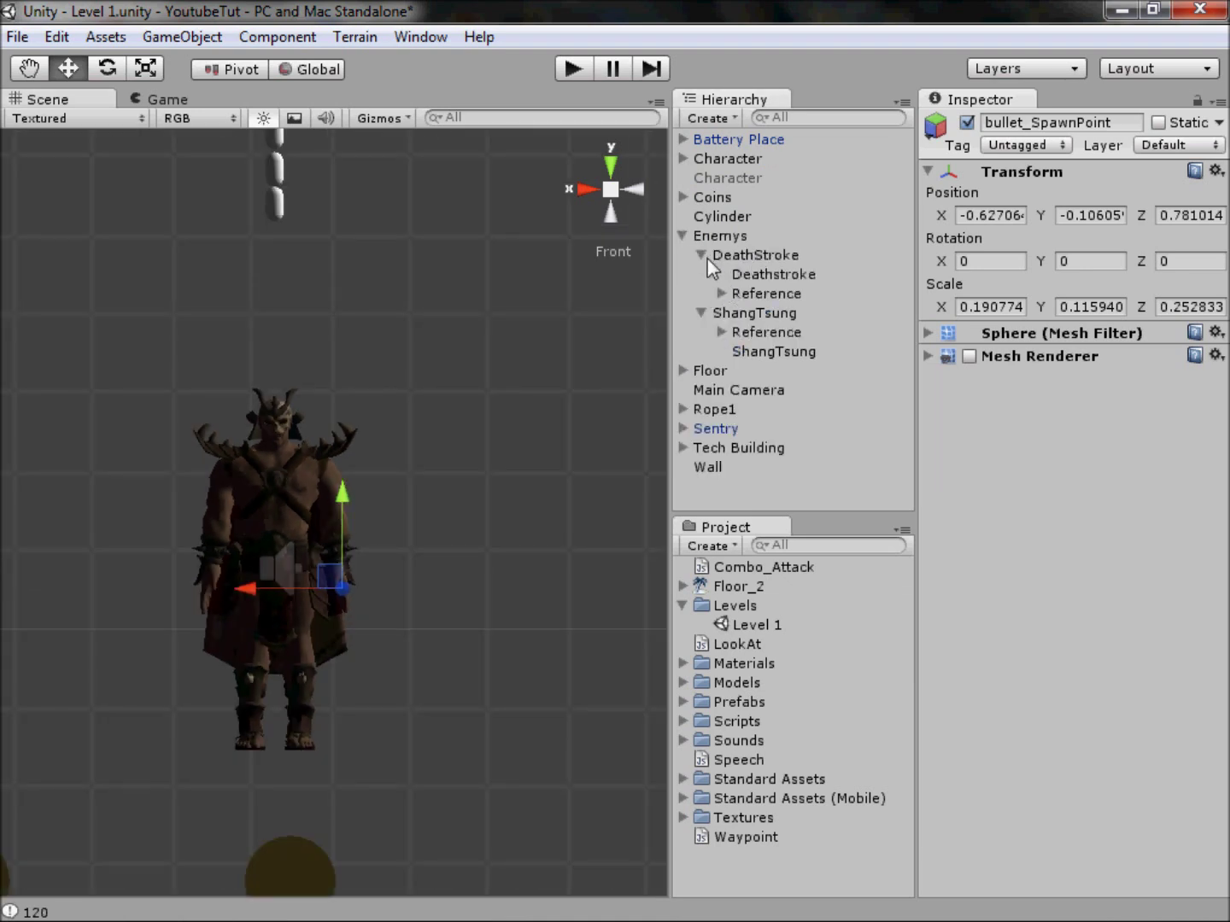
left_click(703, 255)
double_click(741, 274)
- Show ShangTsung from the front, deselected and zoomed in on the outstretched right arm
left_click(633, 188)
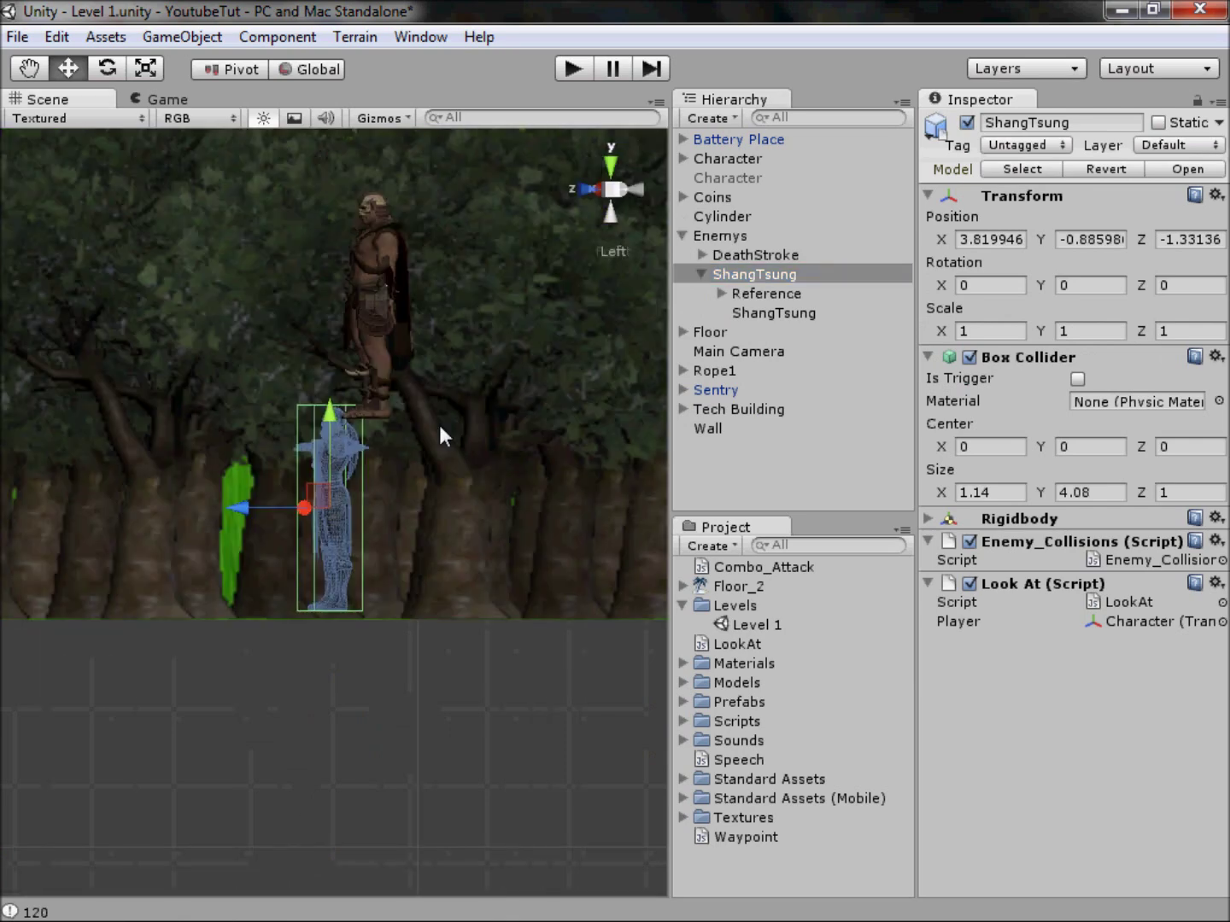
left_click(602, 200)
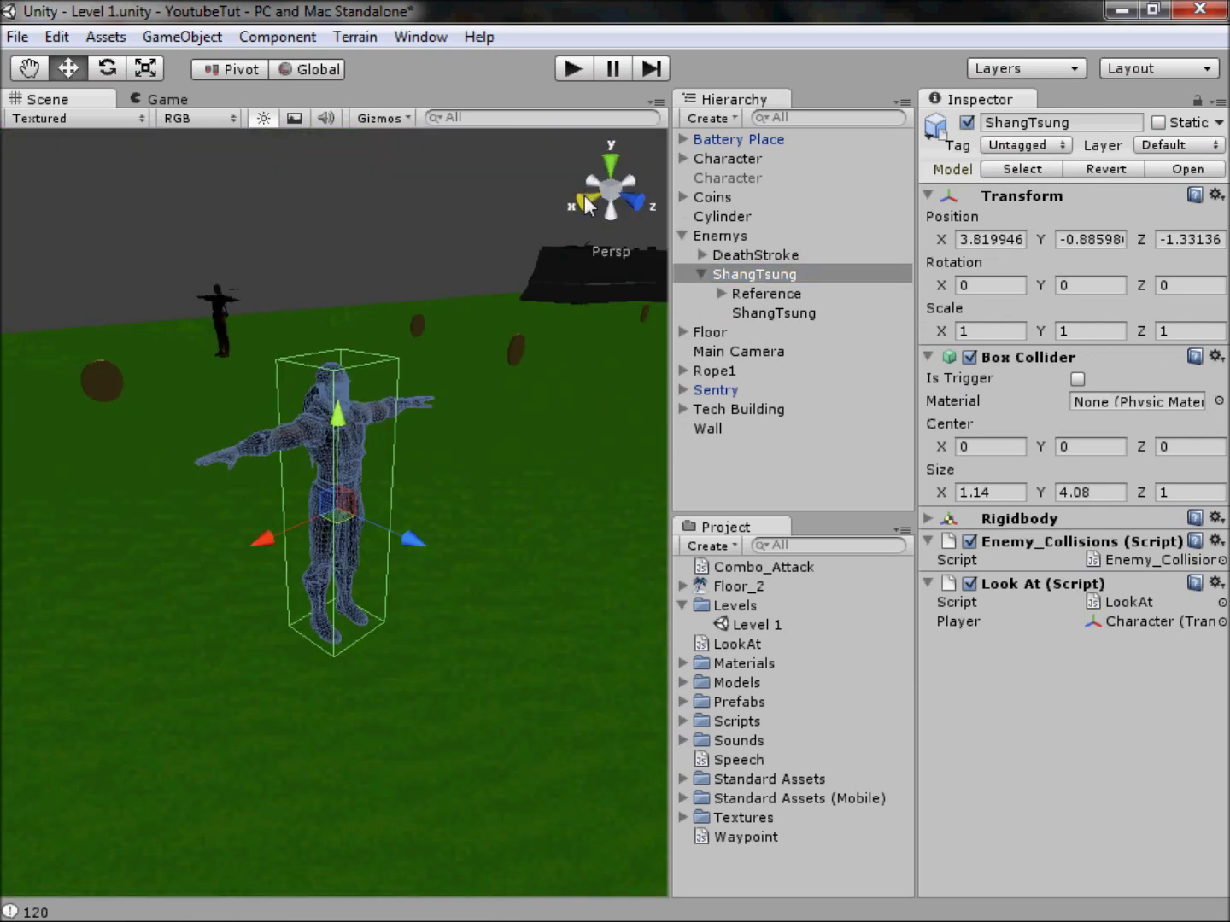
left_click(633, 204)
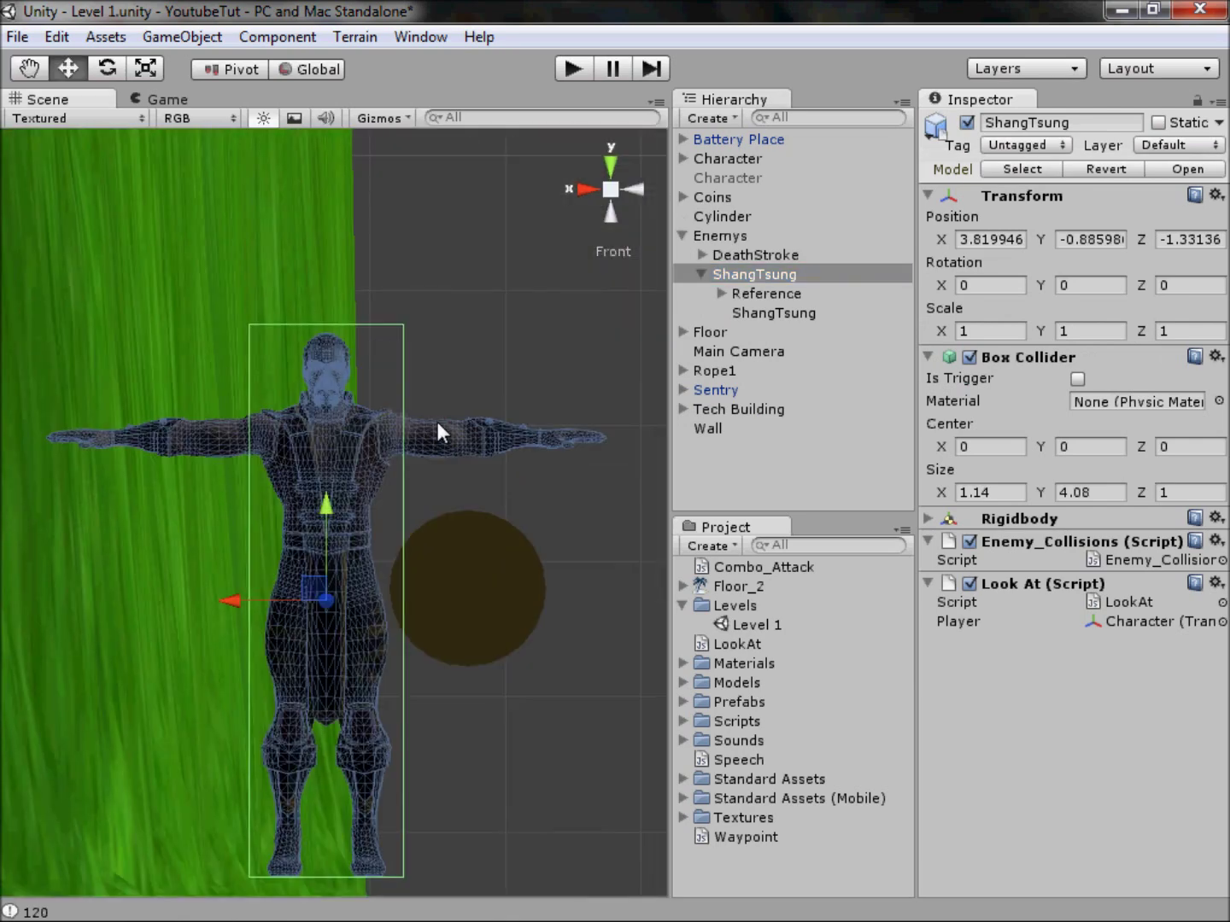
middle_click_drag(351, 427, 419, 427)
scroll(362, 464, "up", 5)
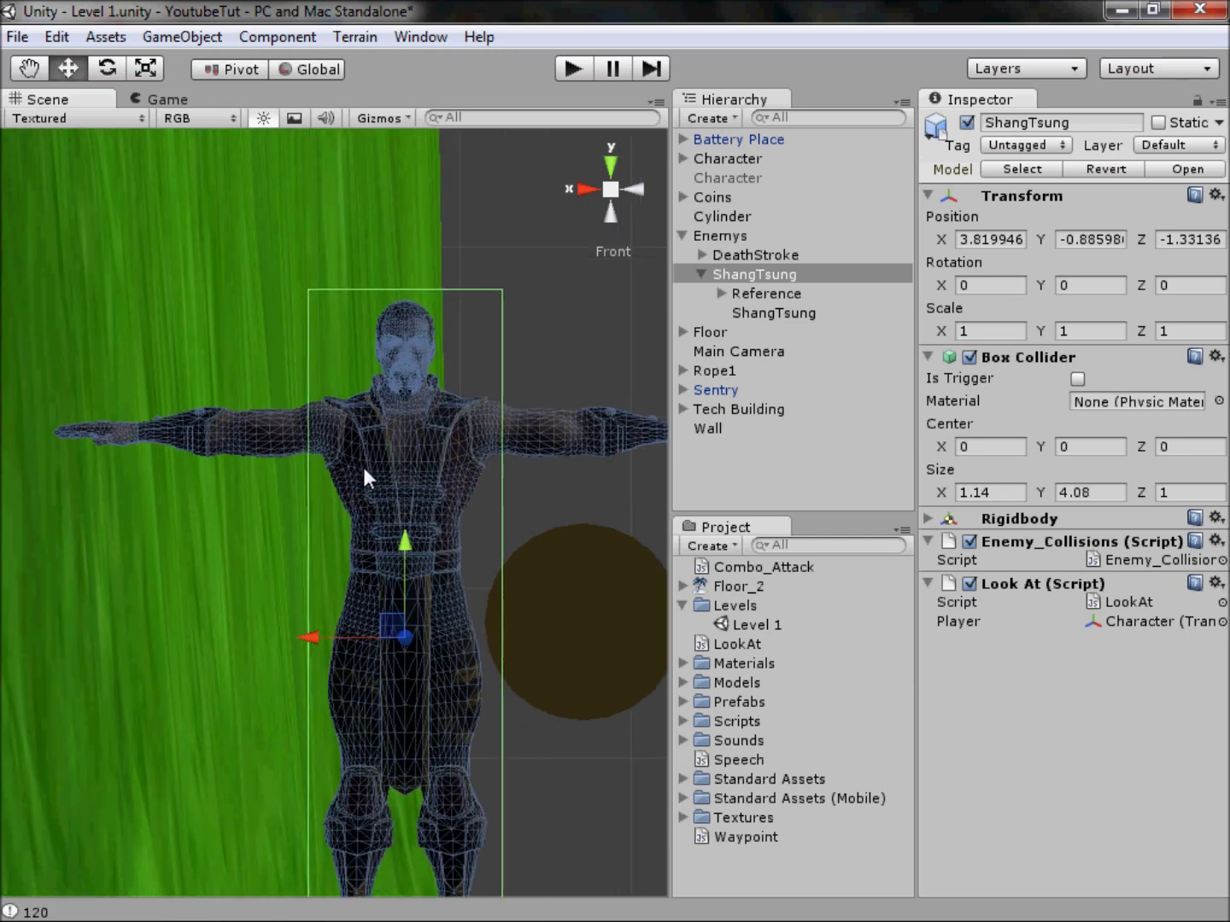
middle_click_drag(362, 464, 370, 465)
left_click(523, 211)
scroll(359, 406, "up", 2)
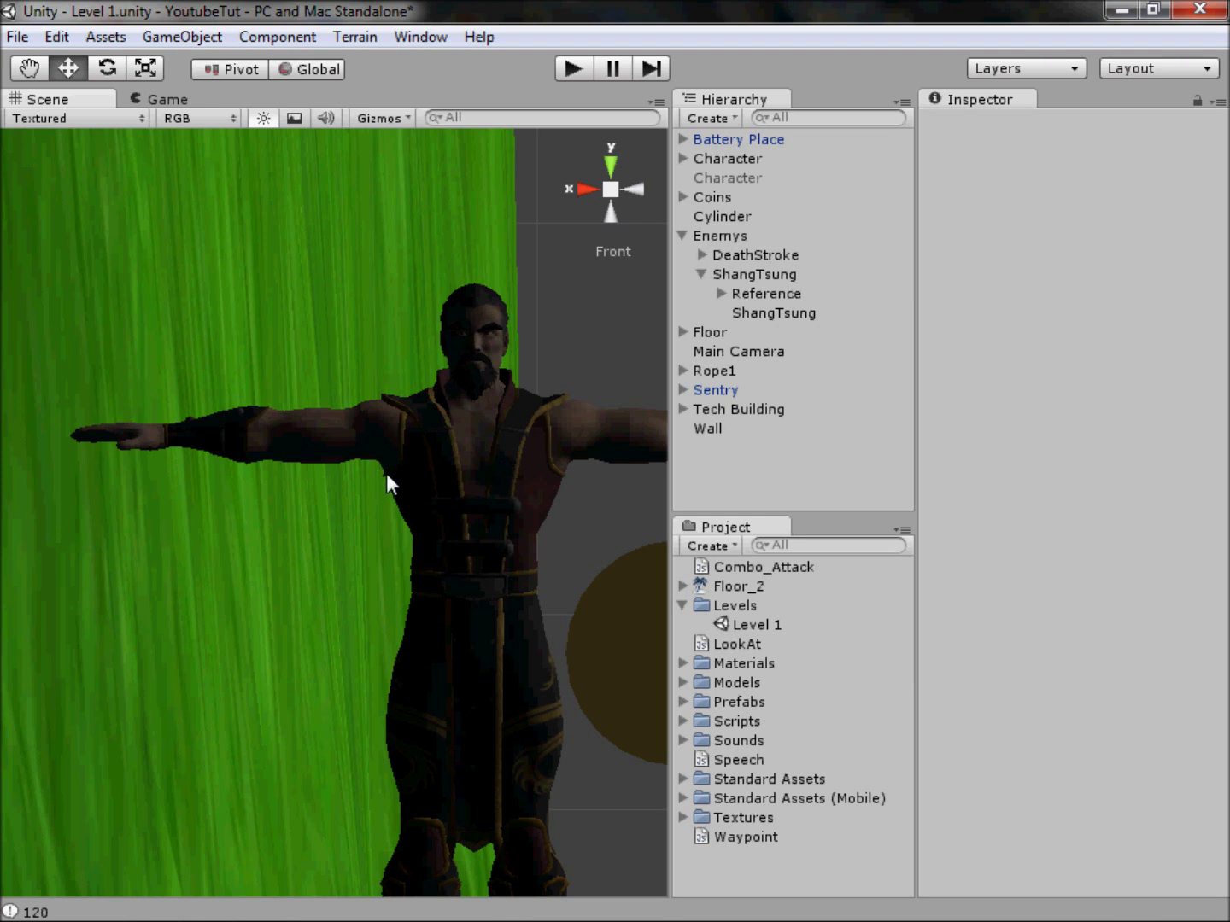
middle_click_drag(274, 414, 553, 537)
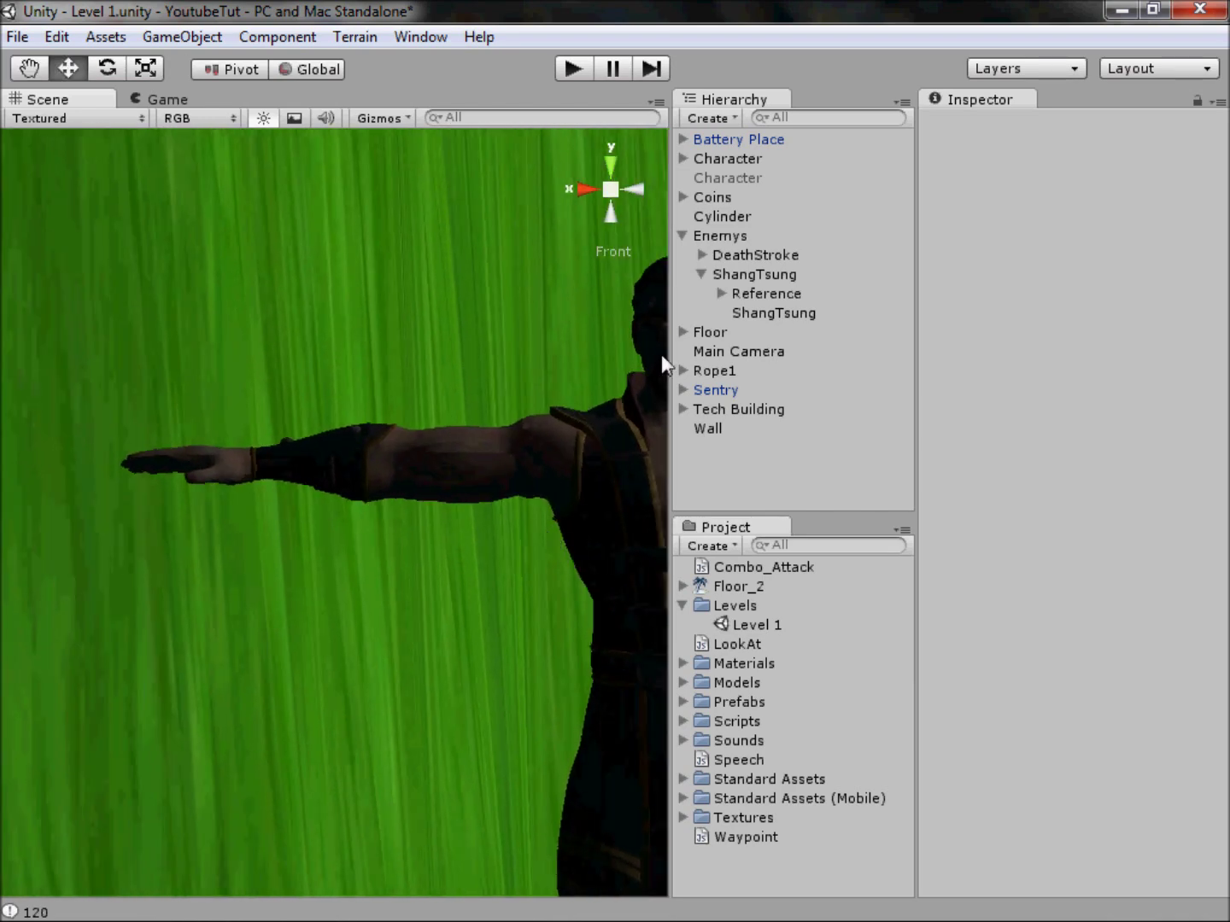
- Expand ShangTsung's bone hierarchy through Reference, Hips, Spine, Spine1 and spine2 to reach the shoulder bones
left_click(719, 294)
left_click(739, 311)
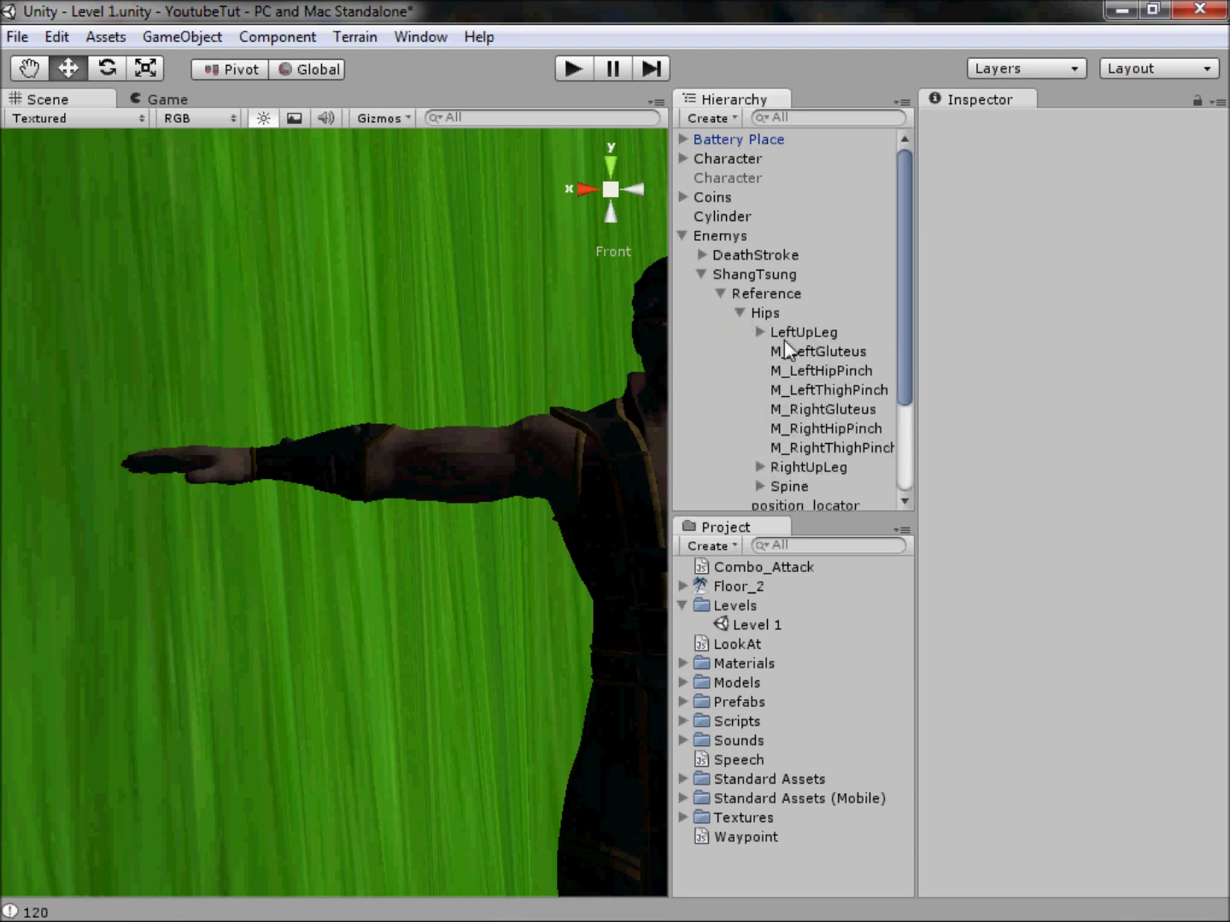
scroll(769, 339, "down", 2)
left_click(759, 414)
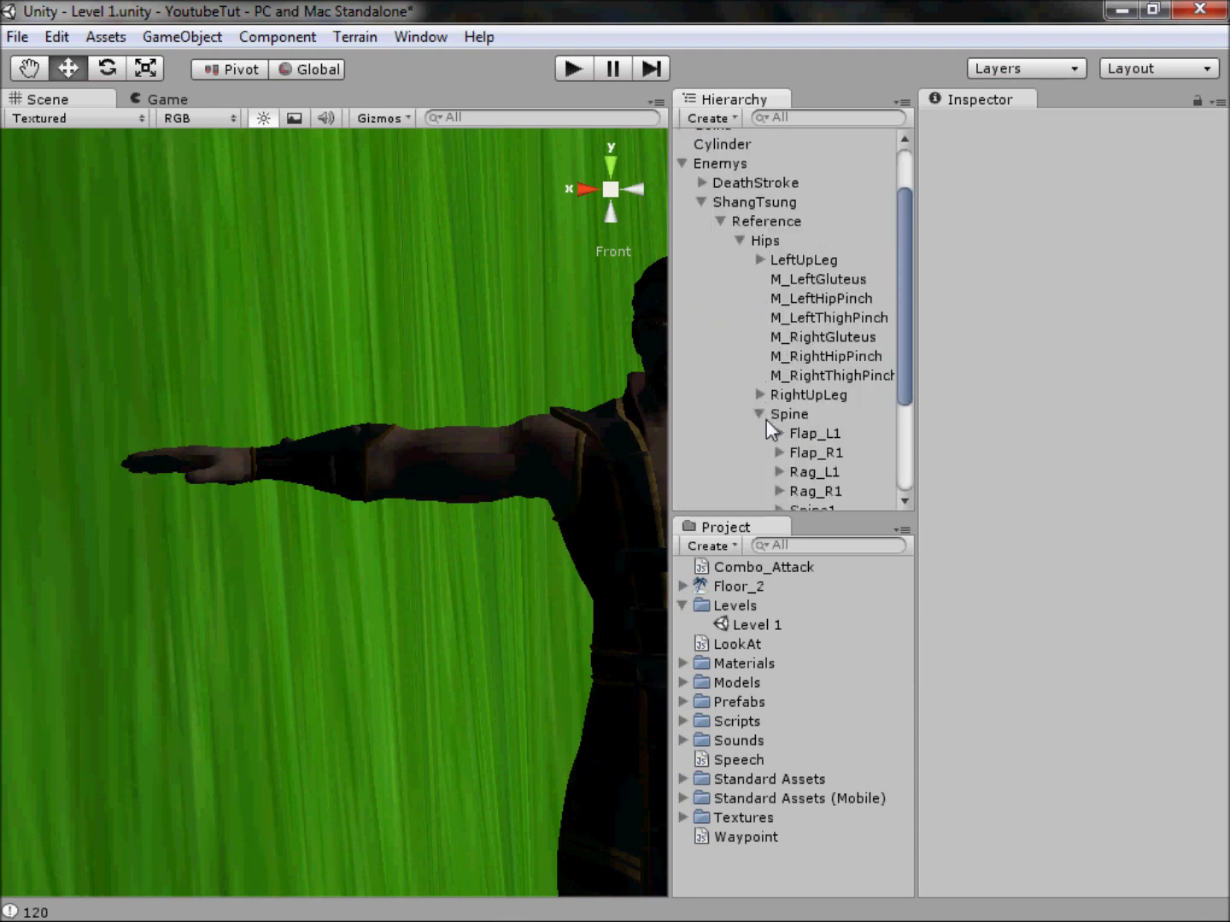
scroll(765, 419, "down", 3)
left_click(778, 349)
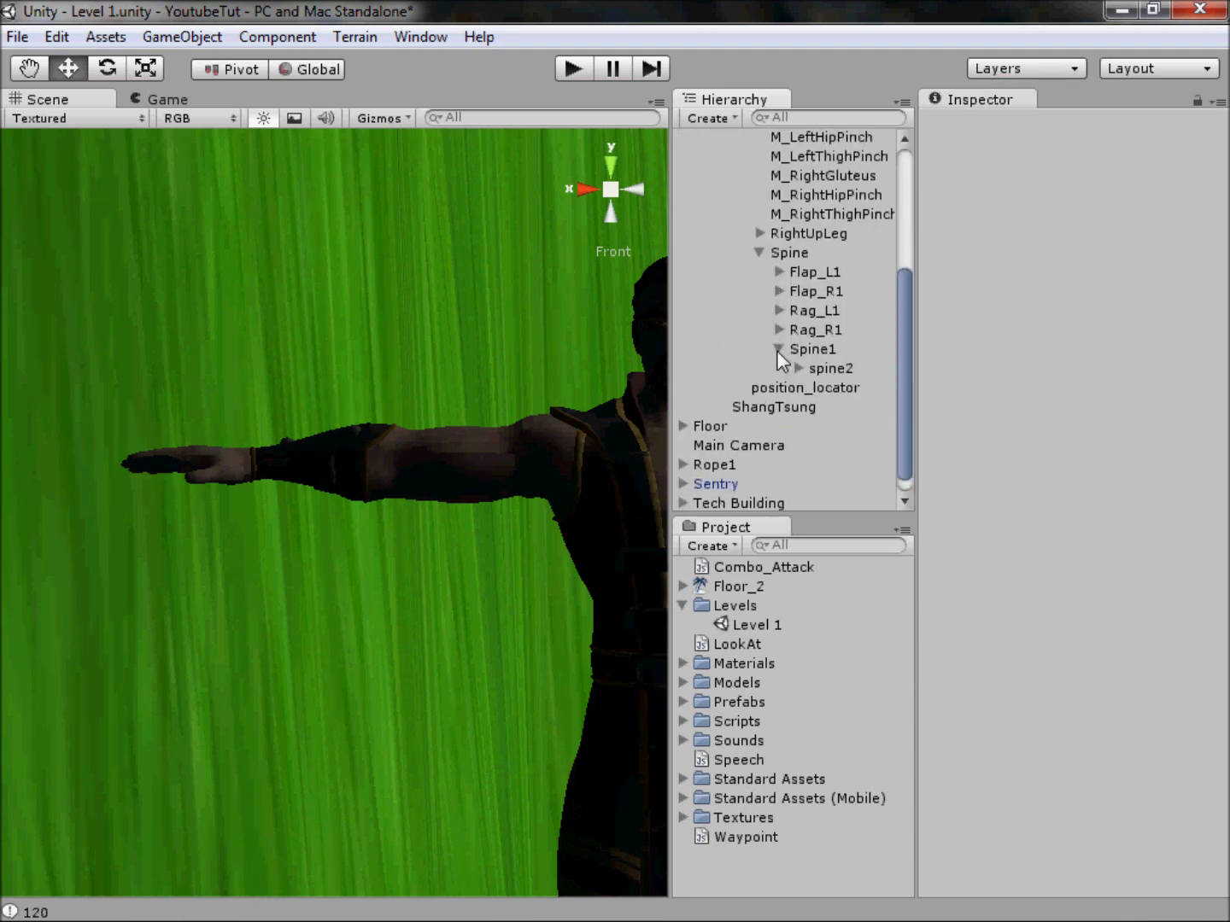
scroll(786, 337, "down", 1)
left_click(797, 348)
scroll(811, 374, "down", 3)
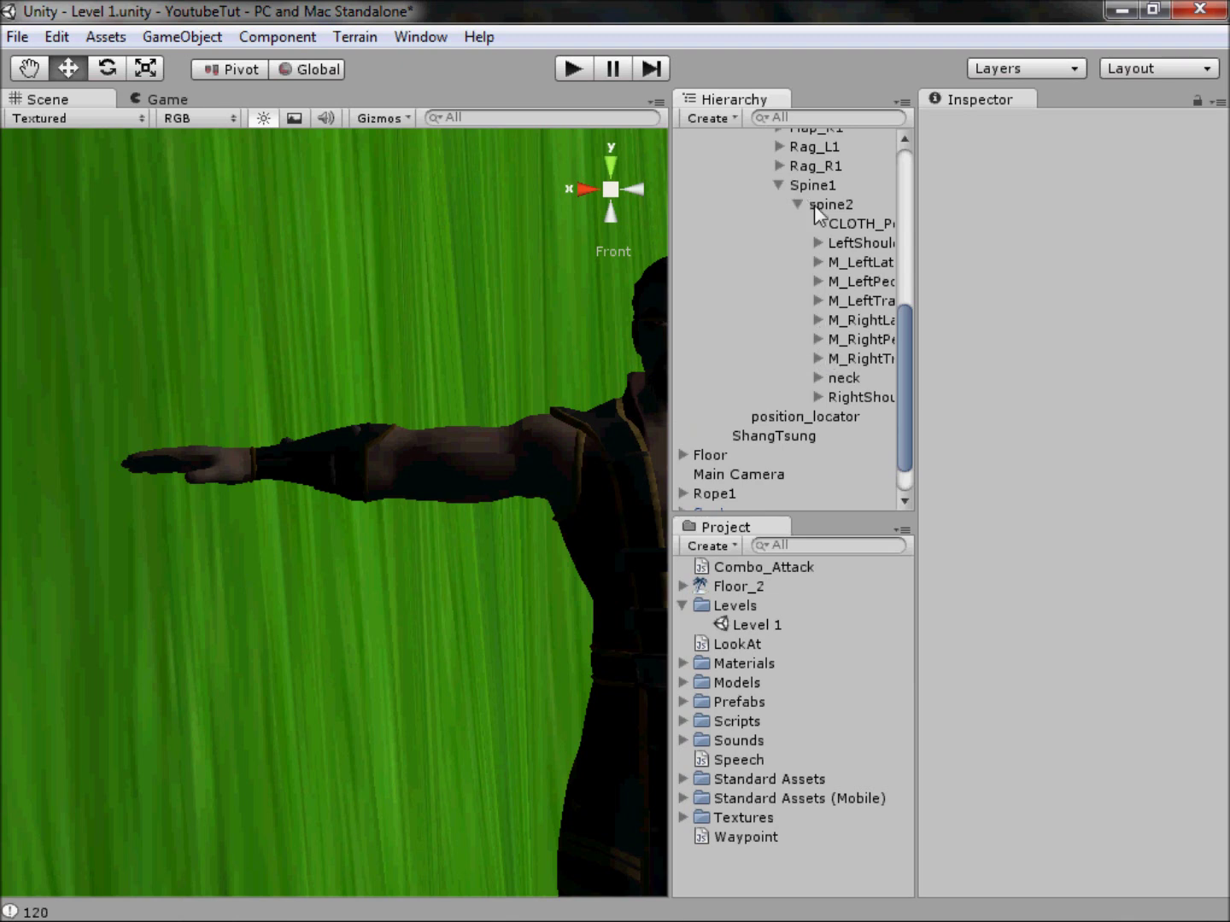
scroll(826, 279, "up", 3)
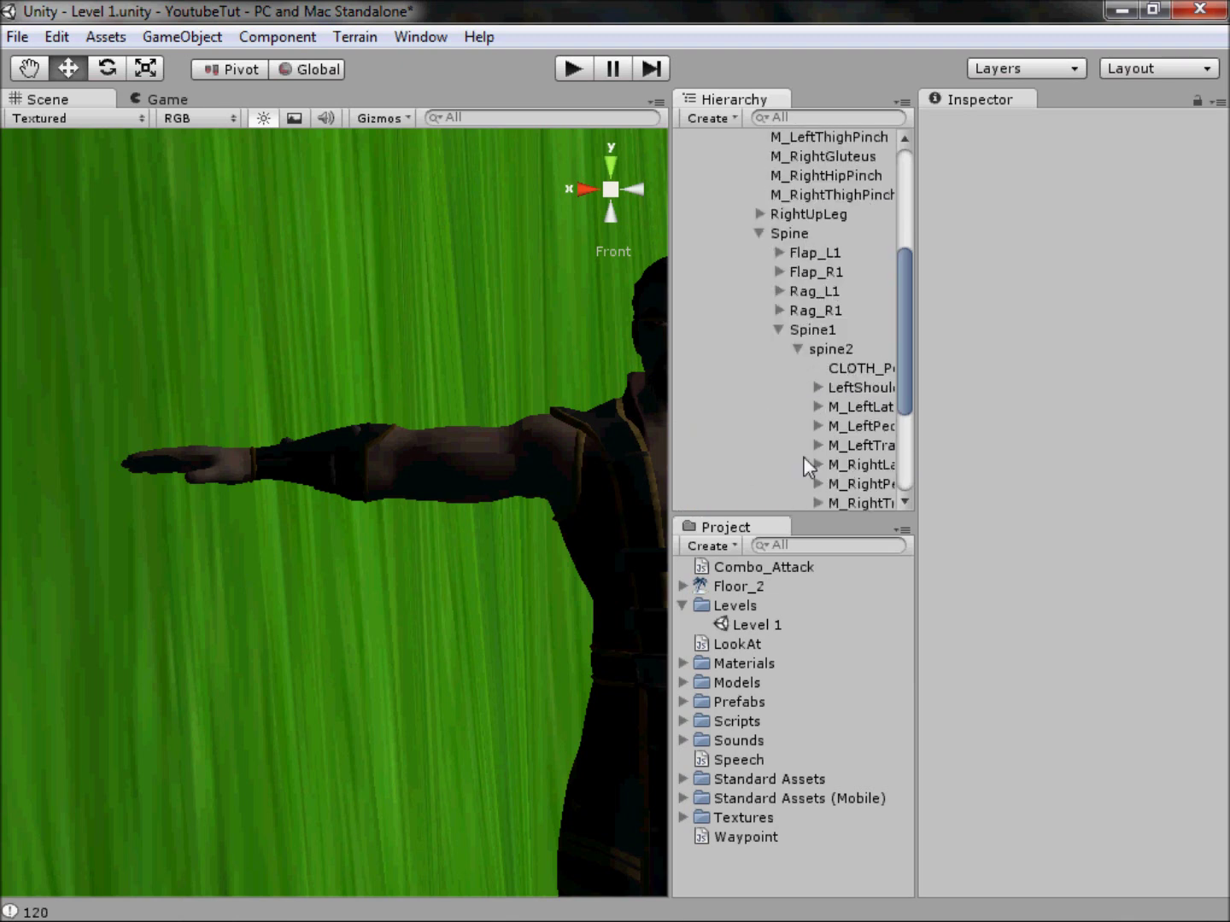
scroll(803, 456, "down", 3)
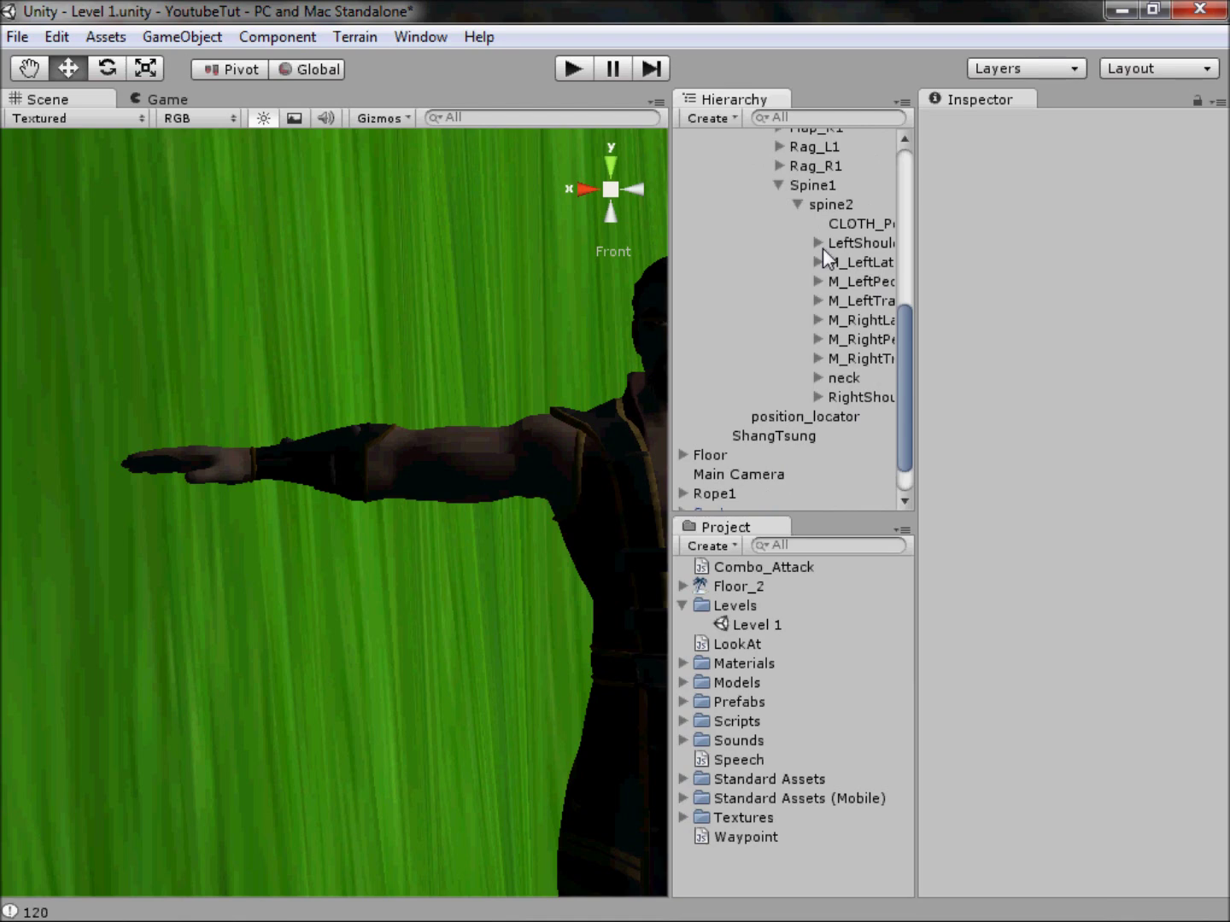
middle_click_drag(467, 585, 1186, 679)
scroll(348, 765, "up", 10)
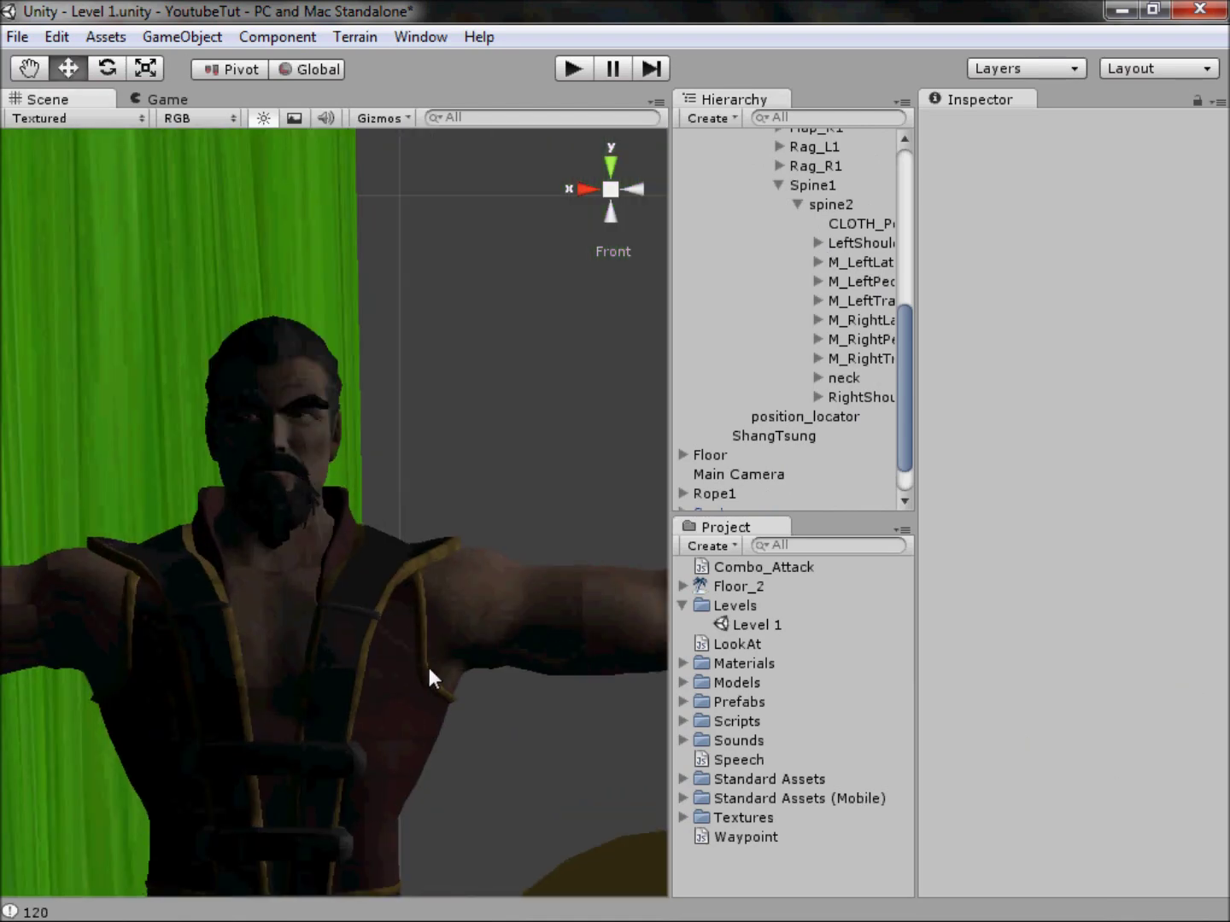
- Examine ShangTsung's whole front pose with the Scene enlarged, and return to the normal layout near the outstretched arm
scroll(434, 628, "up", 3)
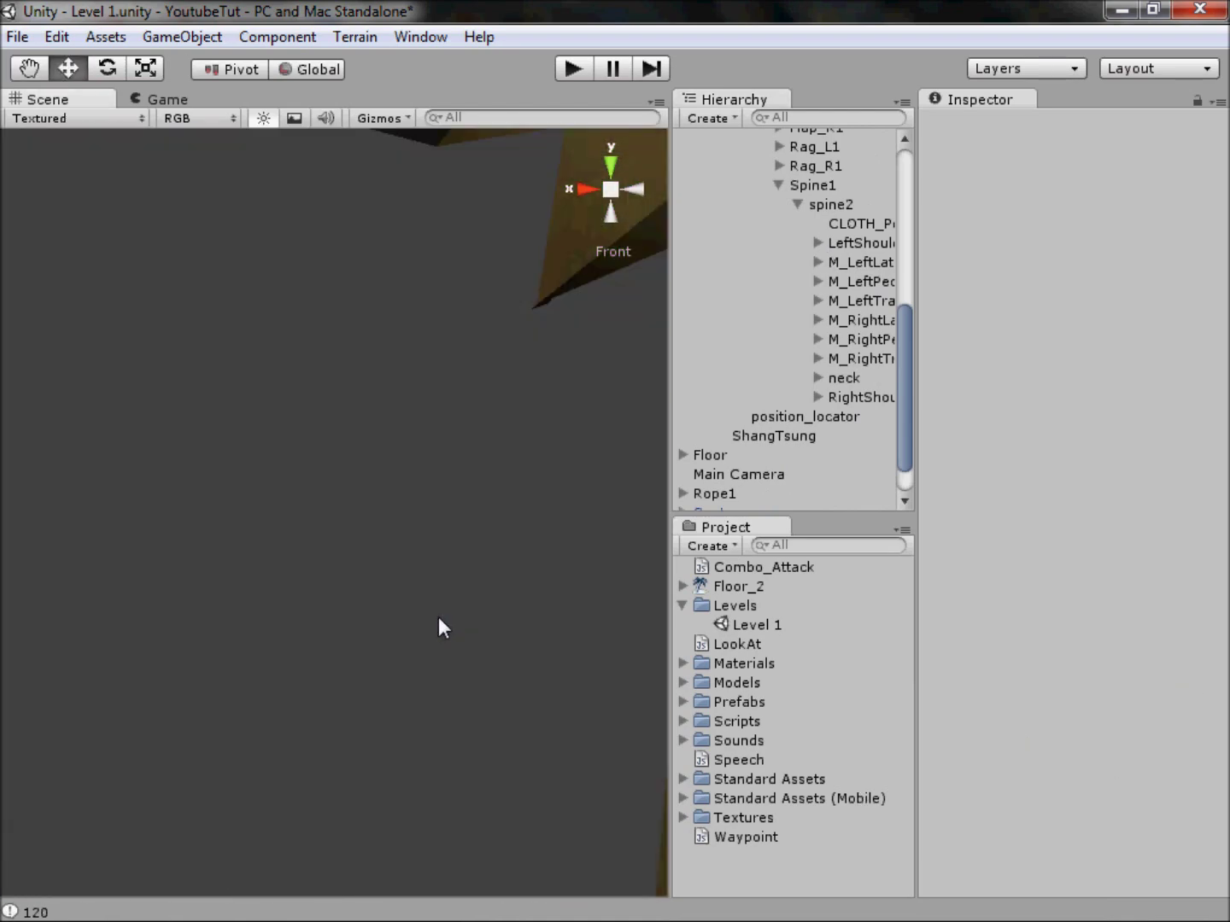
scroll(438, 616, "down", 8)
scroll(450, 660, "down", 8)
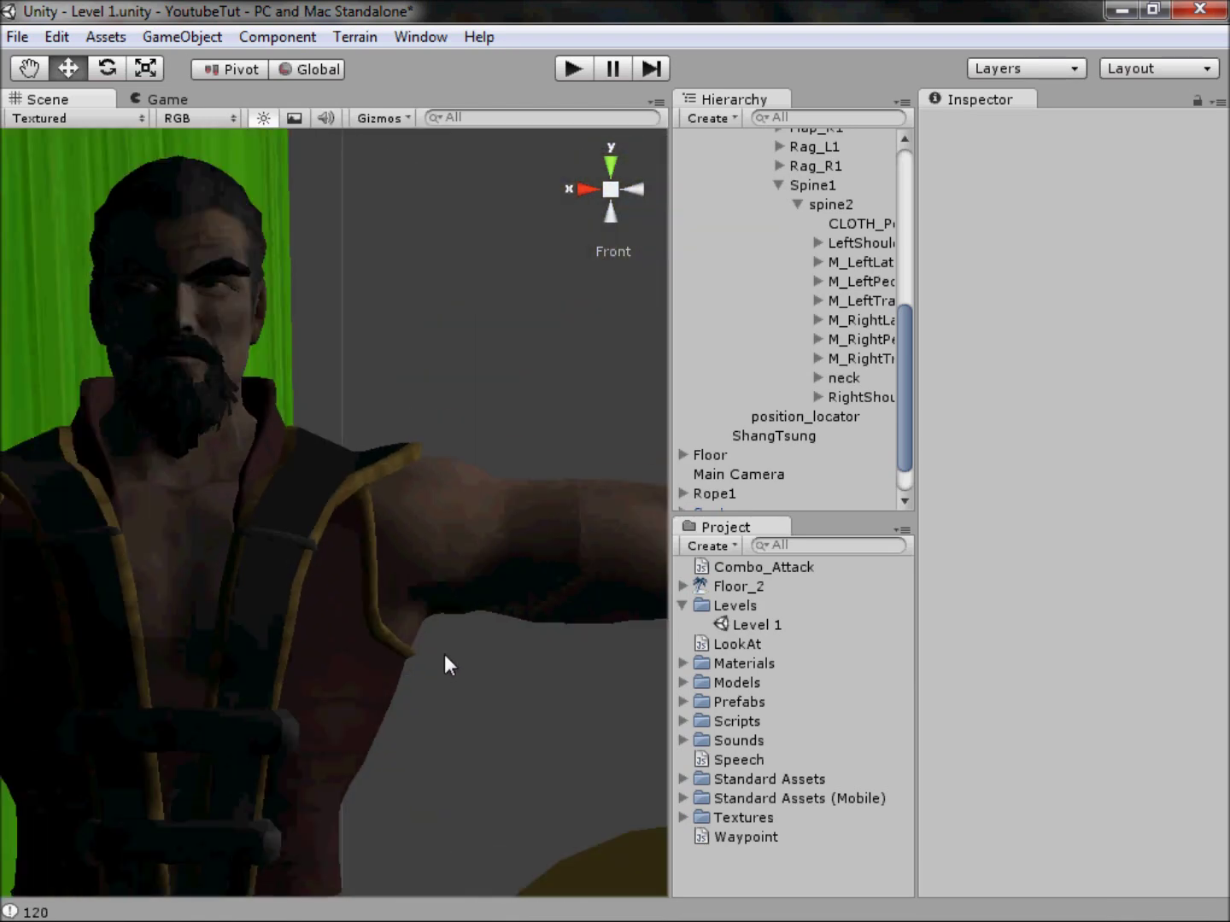
key("shift+space")
scroll(444, 500, "down", 6)
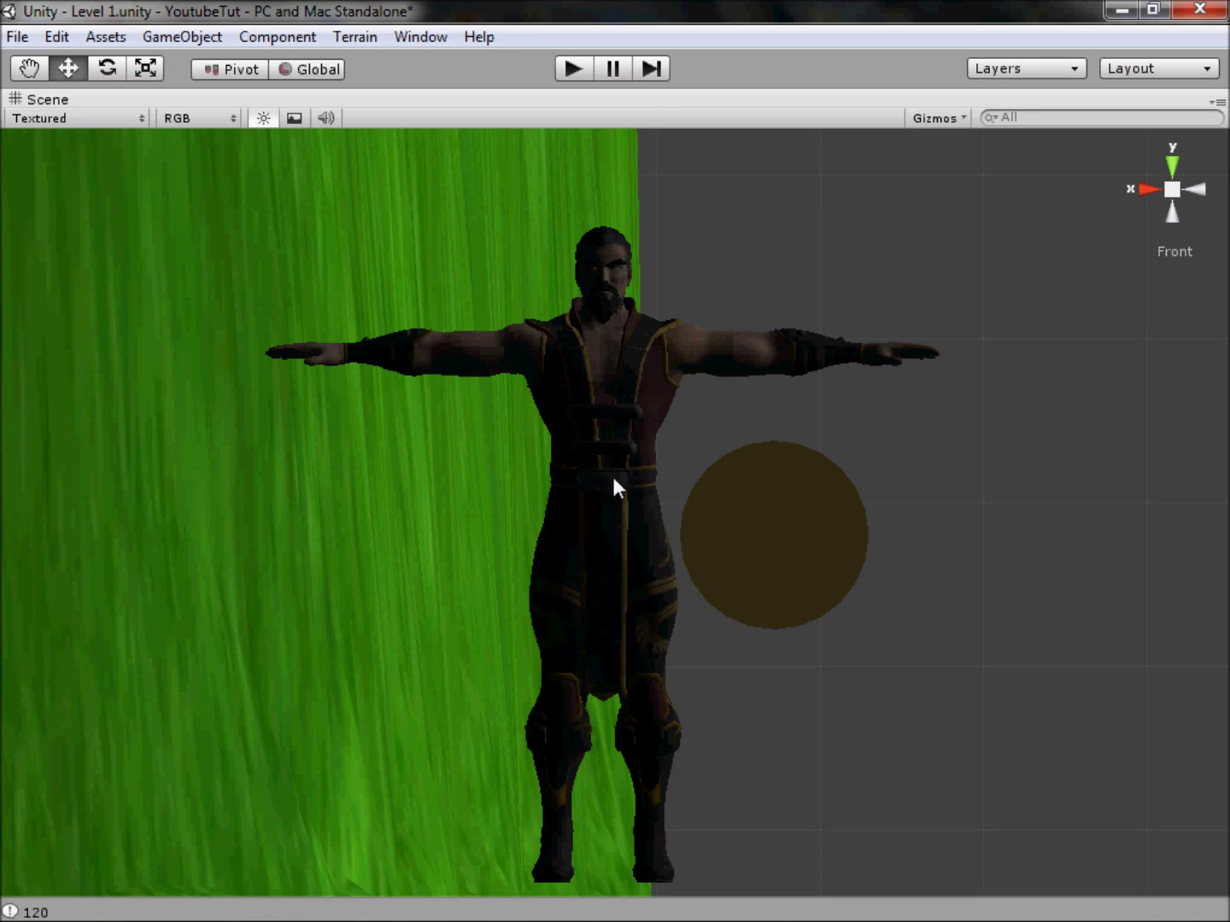
middle_click_drag(593, 371, 593, 437)
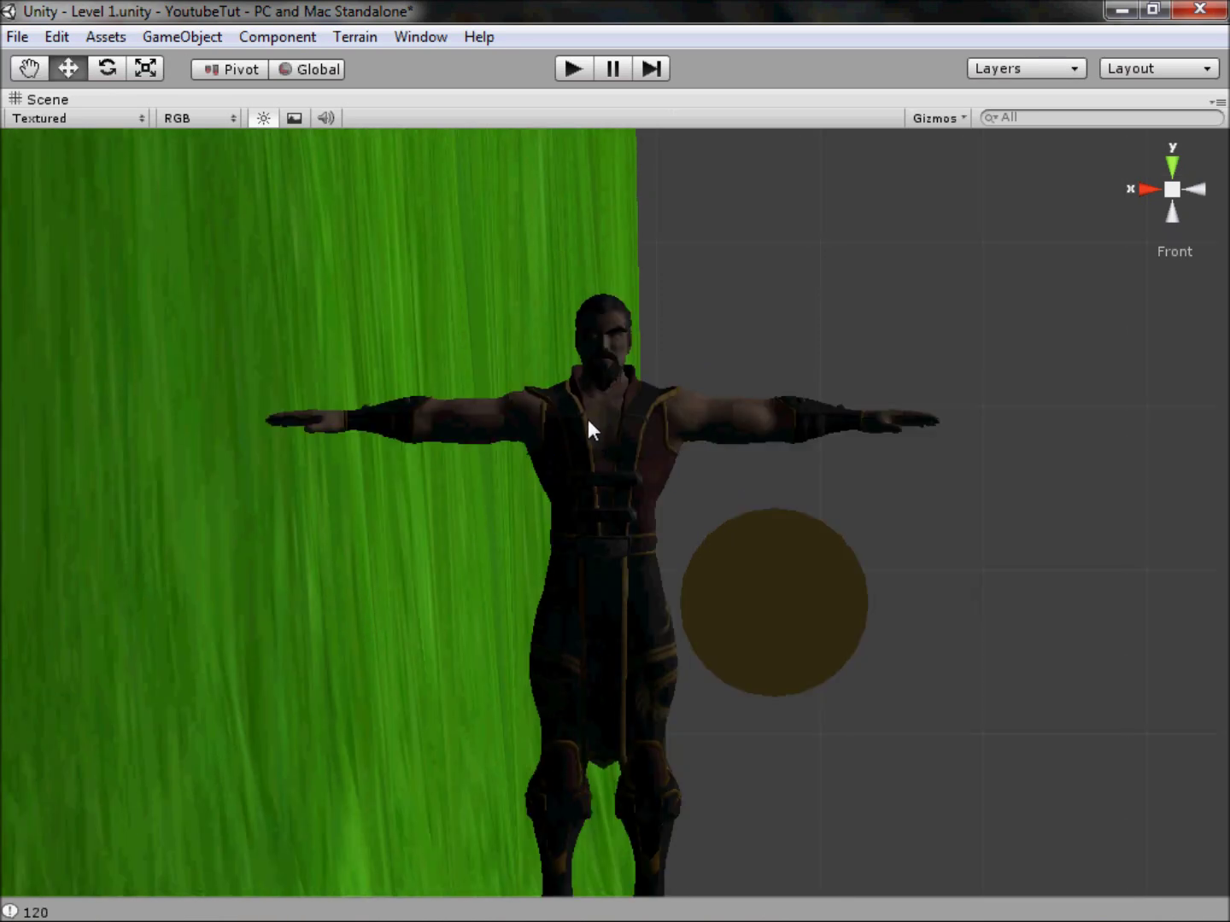
key("space")
scroll(401, 435, "up", 4)
middle_click_drag(324, 456, 518, 504)
scroll(532, 519, "up", 1)
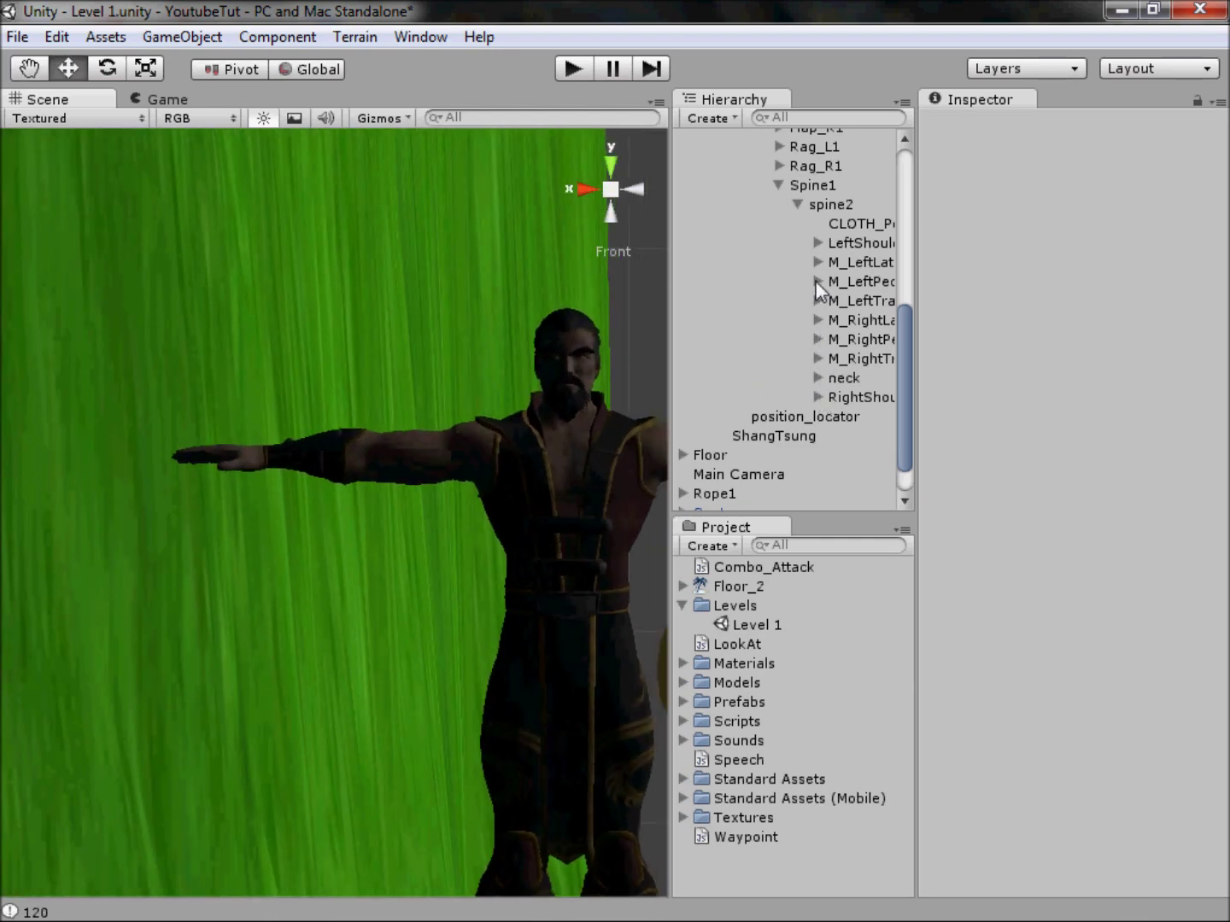
- Expand ShangTsung's left arm bones under LeftShoulder and rotate LeftShoulder slightly downward to about 97.3 on Z
left_click(815, 242)
left_click(836, 261)
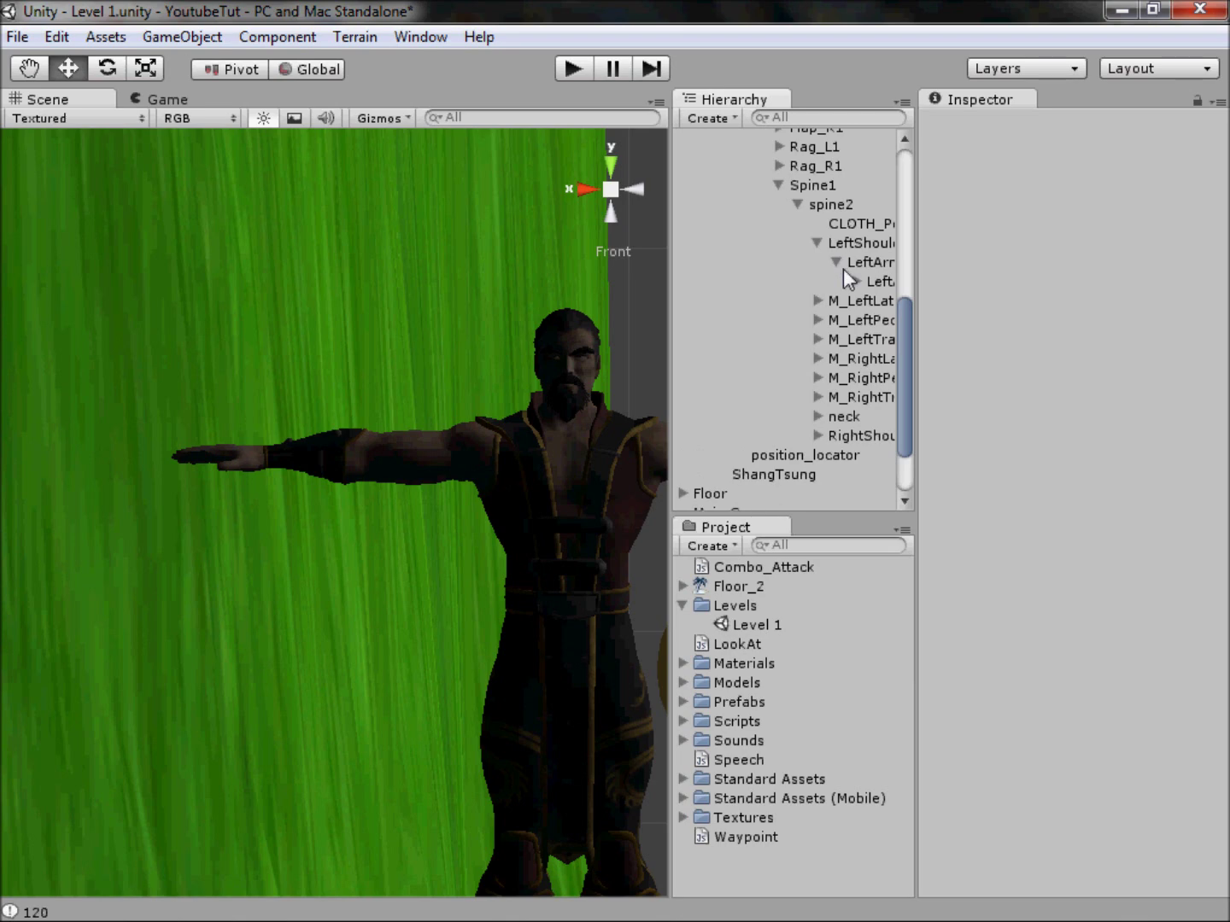
left_click(854, 281)
left_click(837, 246)
middle_click_drag(434, 414, 329, 411)
scroll(371, 448, "up", 1)
middle_click_drag(373, 462, 192, 542)
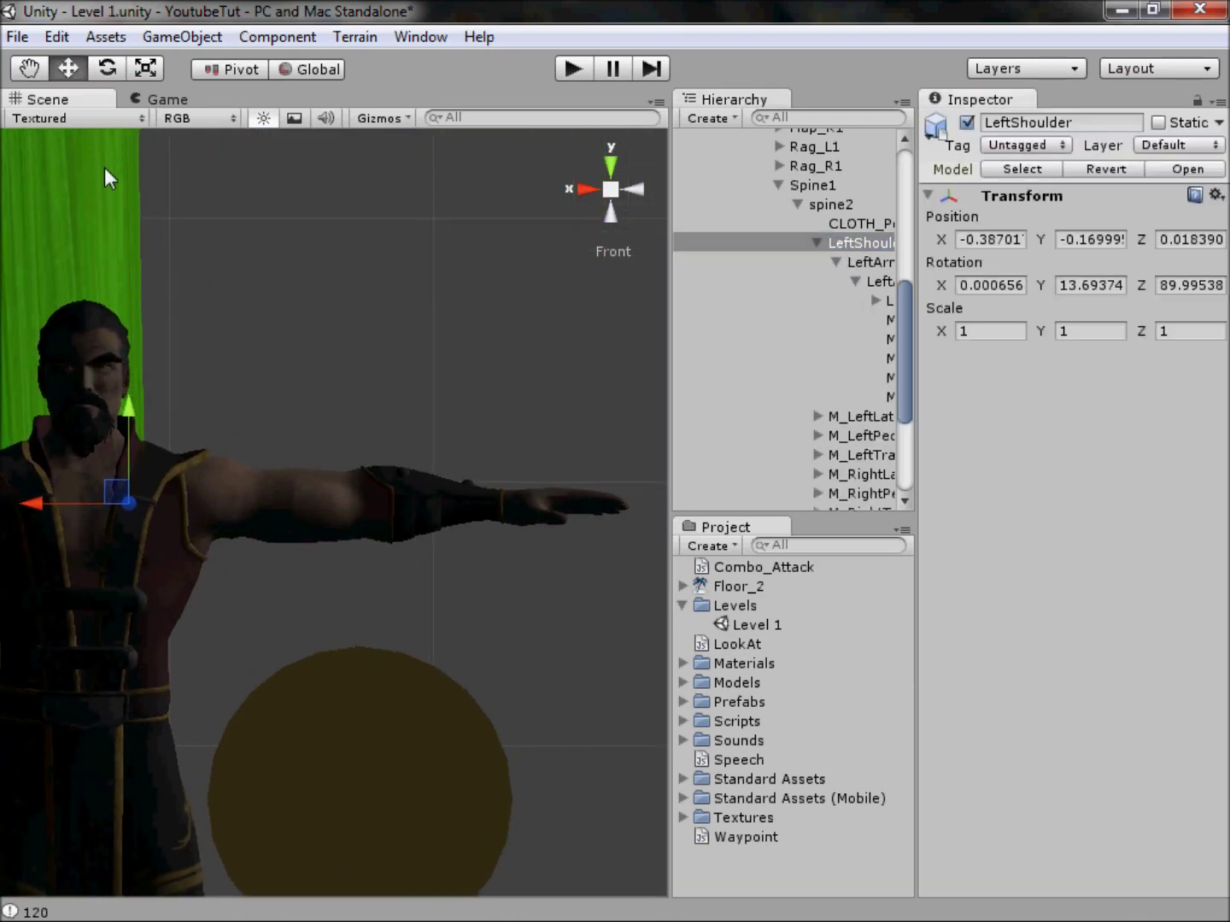
left_click(107, 67)
left_click_drag(215, 450, 442, 438)
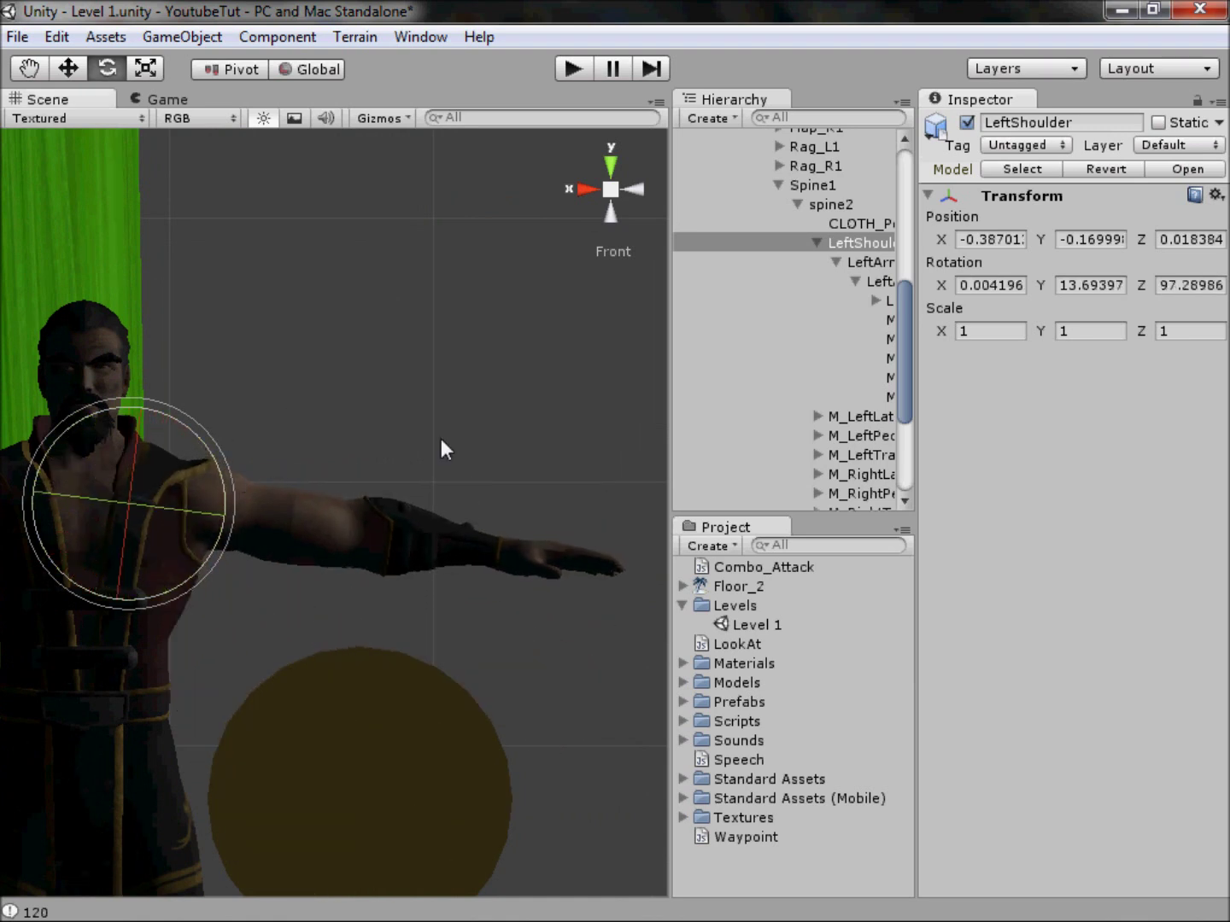
- Rotate ShangTsung's LeftArm bone down against the body, to about 81.3 on Z
left_click(822, 262)
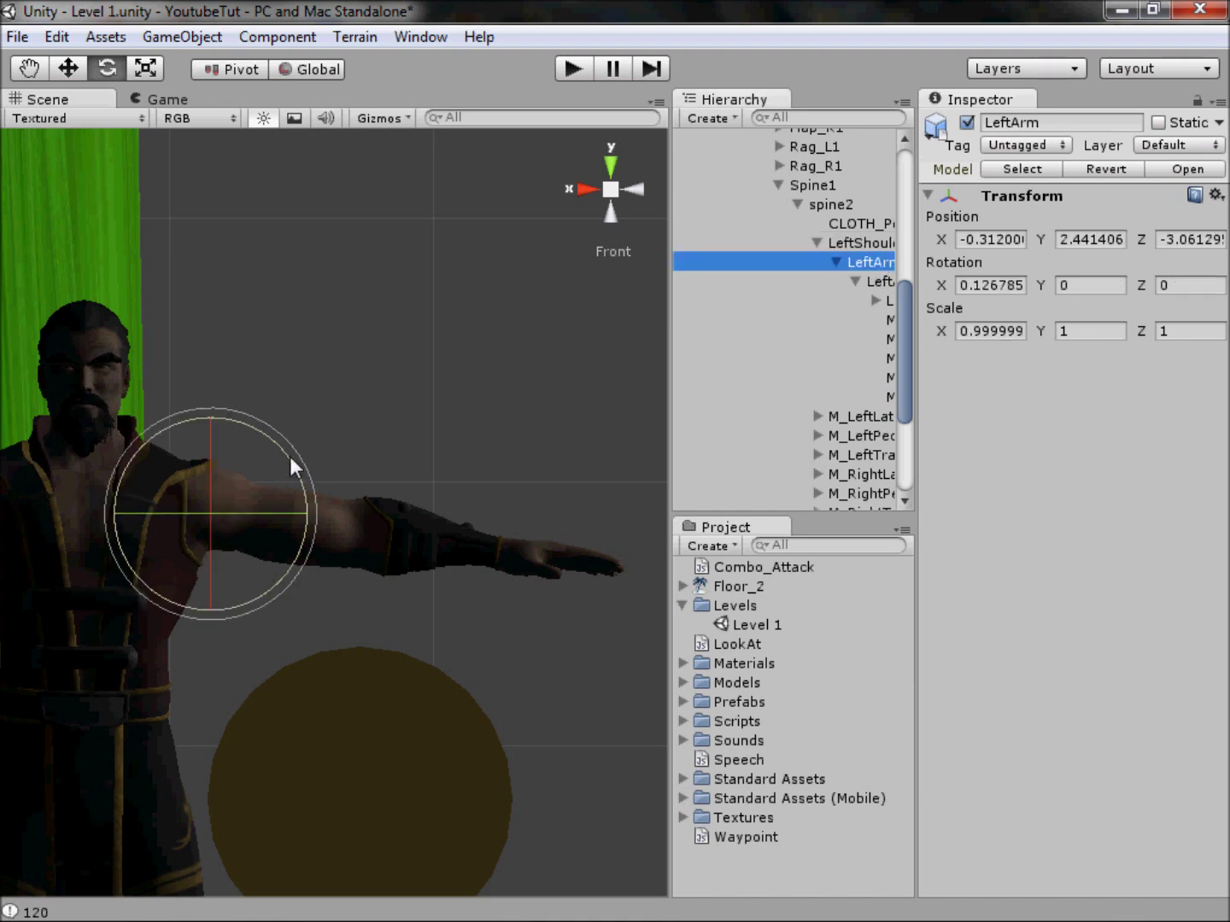
left_click_drag(290, 455, 343, 739)
middle_click_drag(342, 739, 464, 680)
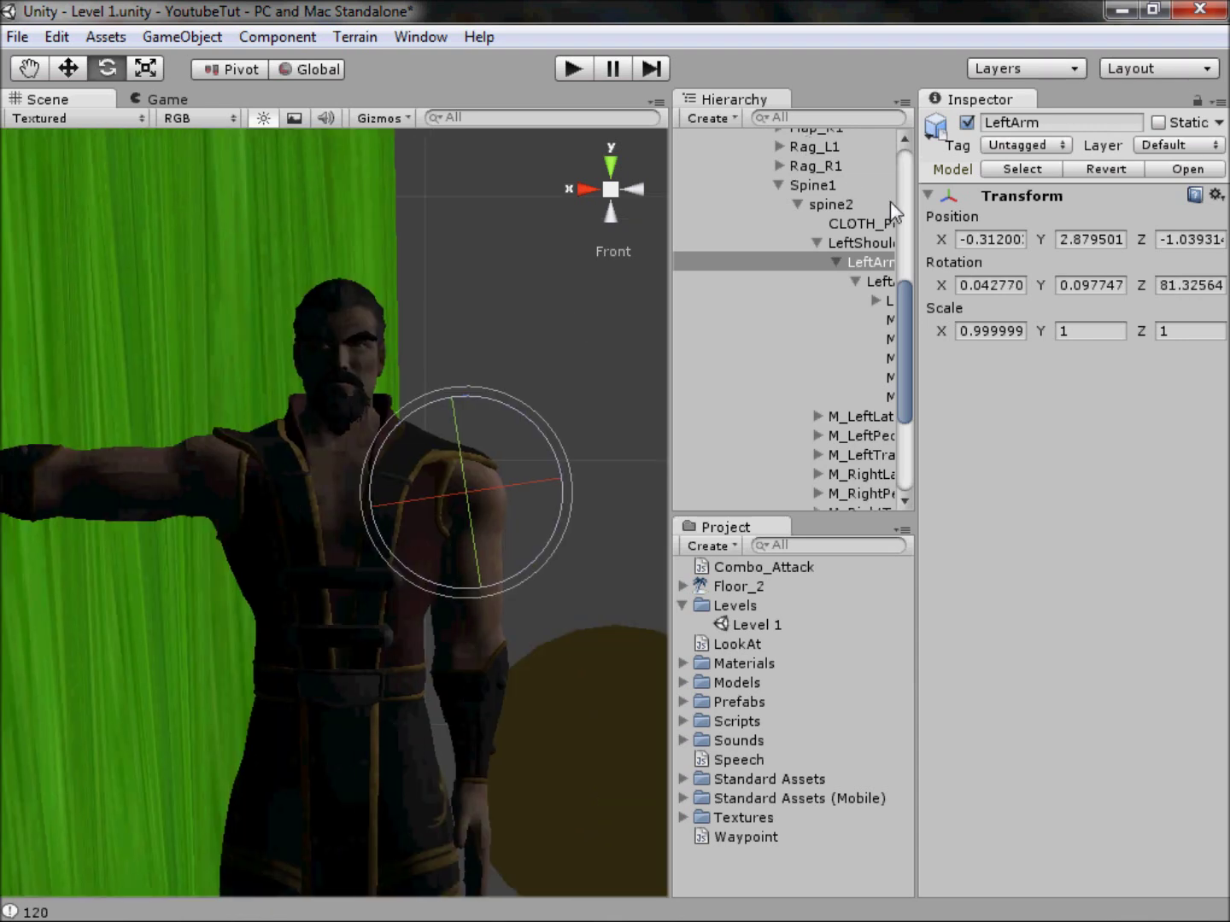
- Refine the left side by rotating LeftShoulder to about 90.8 and LeftArm to about 85.2 on Z
left_click(849, 239)
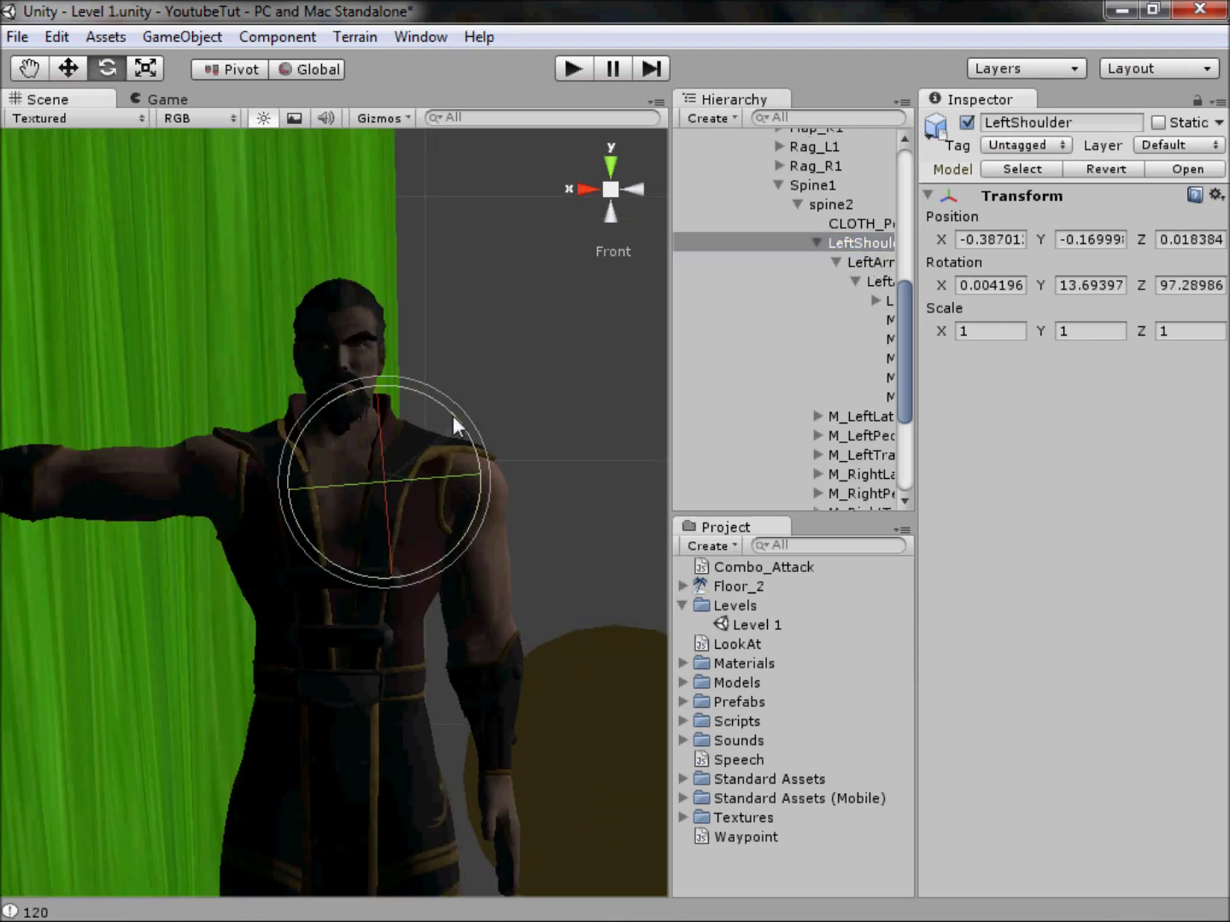
mouse_move(452, 416)
left_mouse_down()
mouse_move(445, 400)
mouse_move(449, 412)
left_mouse_up()
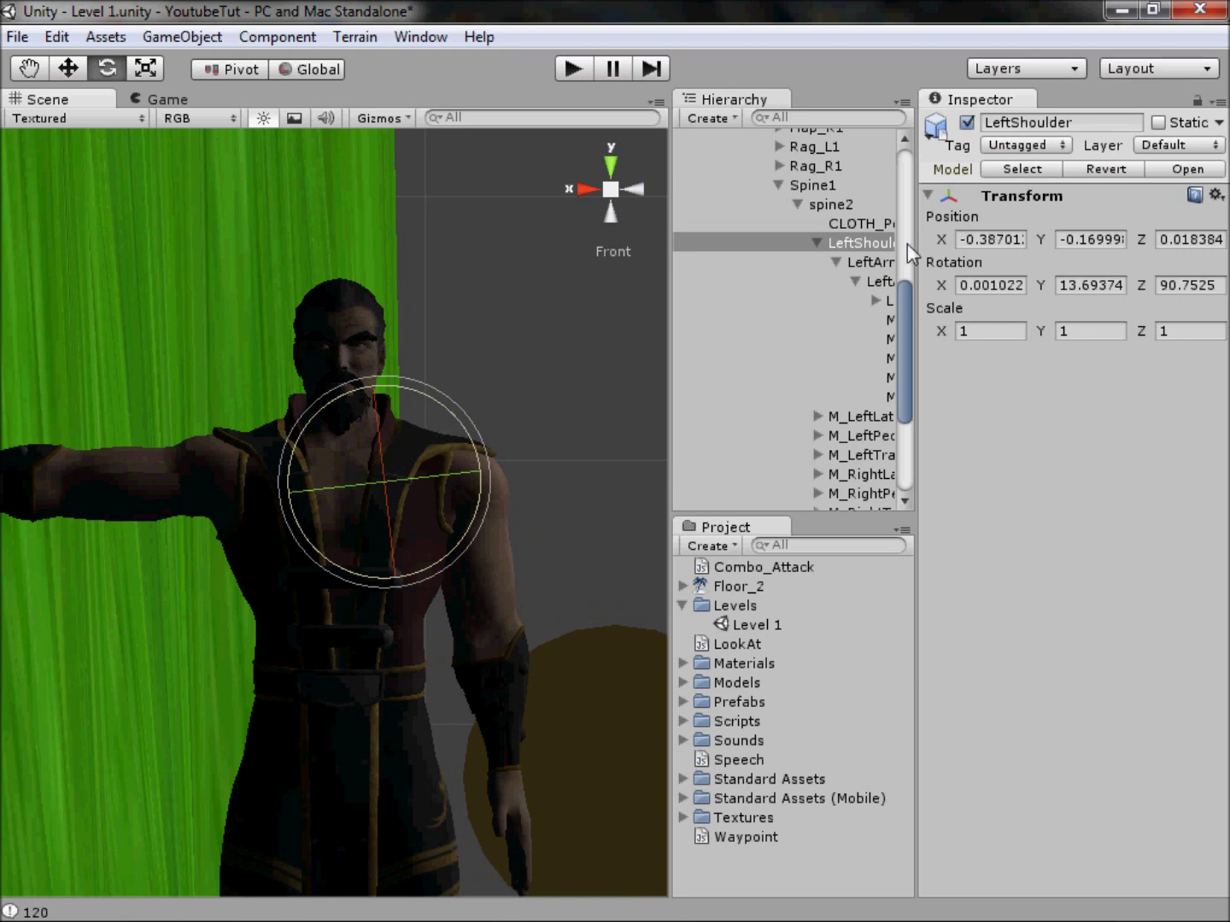
left_click(873, 263)
left_click_drag(546, 427, 558, 438)
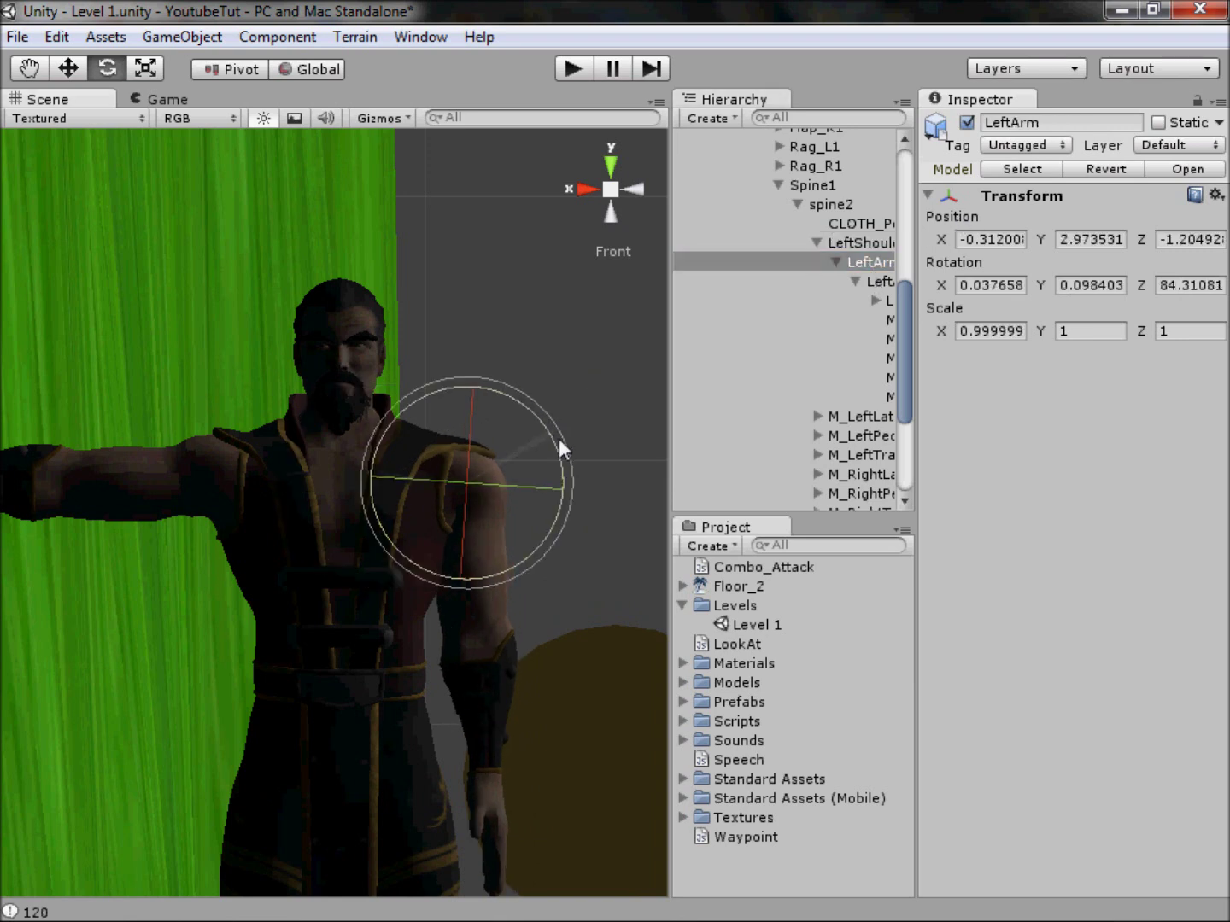
- Collapse LeftShoulder and rotate ShangTsung's RightShoulder slightly downward, to about -78.8 on Z
middle_click_drag(205, 523, 241, 511)
right_click_drag(242, 512, 192, 534)
left_click(818, 242)
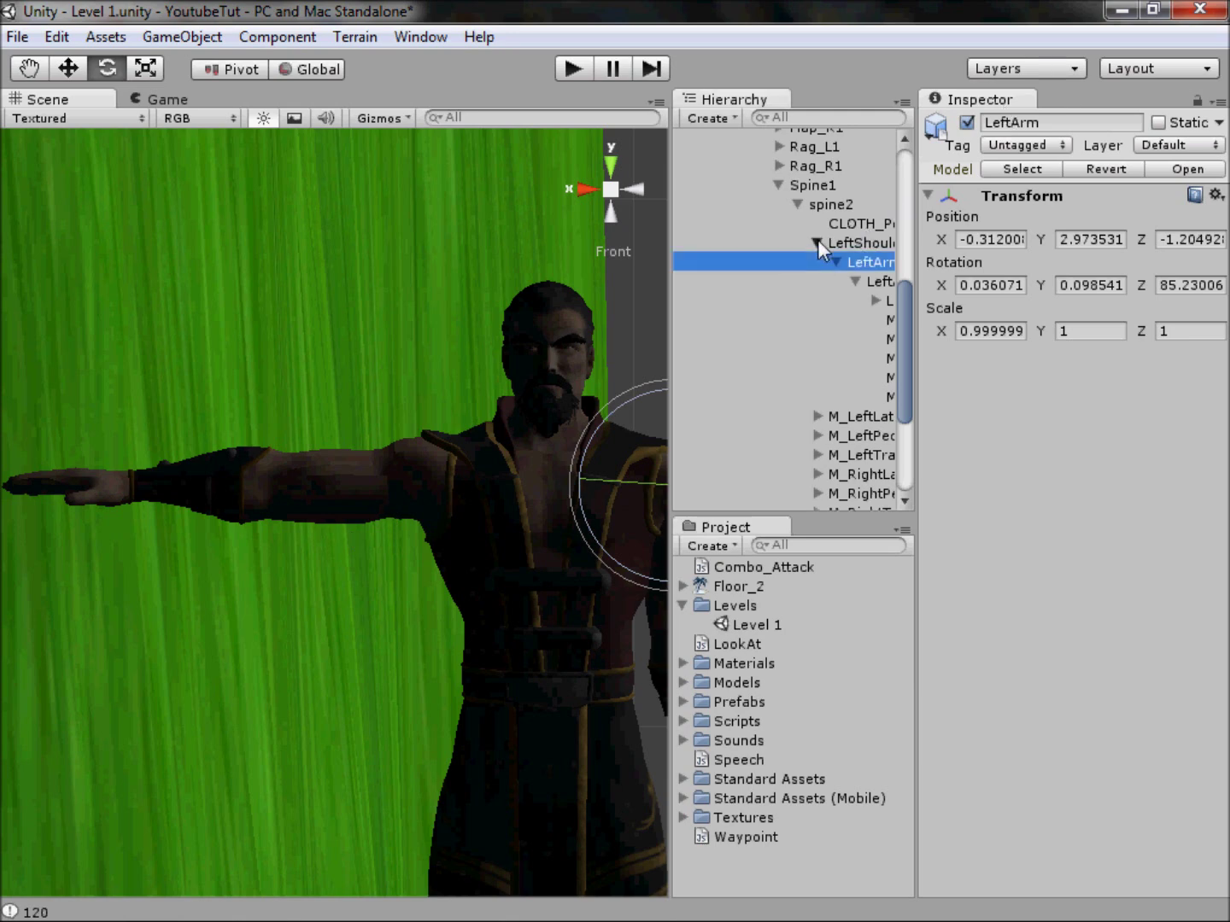
scroll(840, 275, "down", 1)
left_click(848, 347)
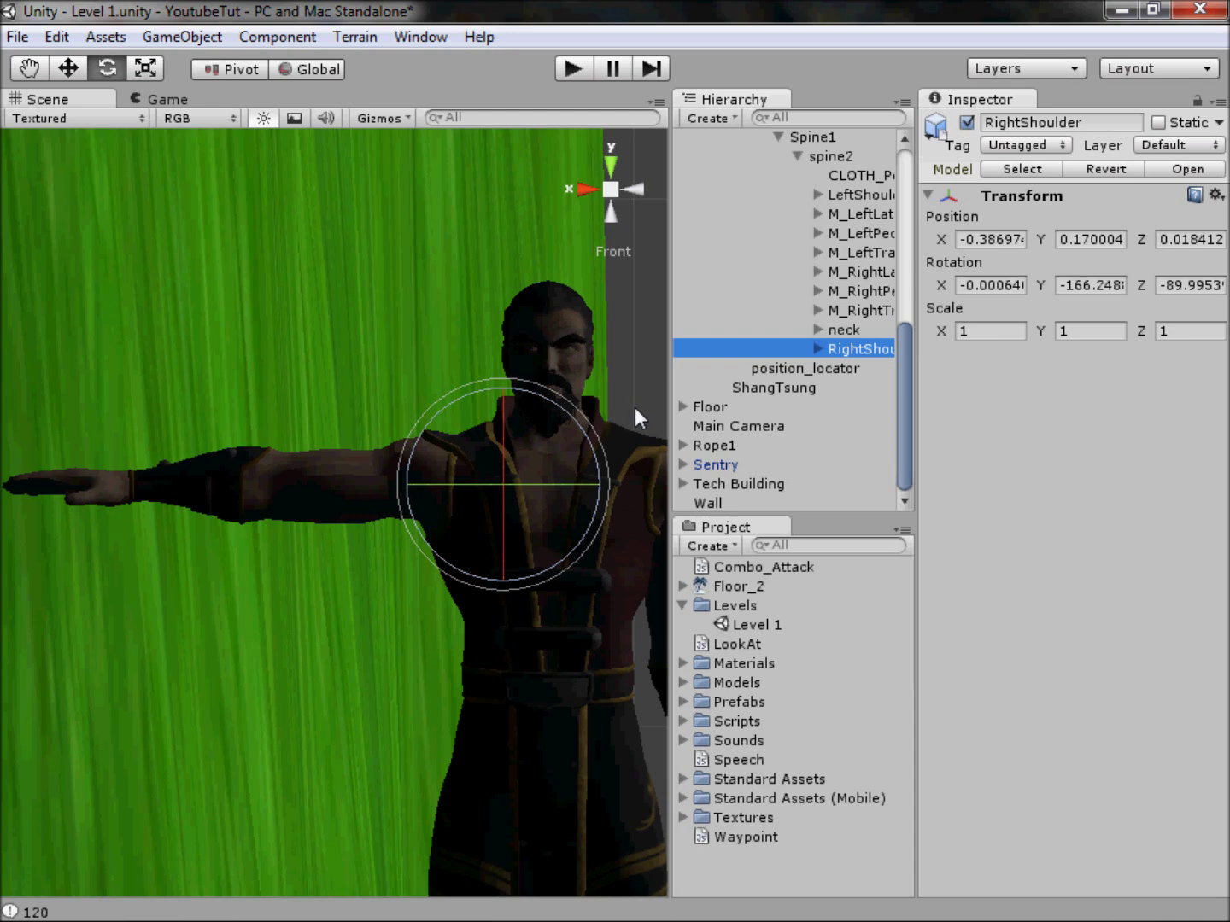
middle_click_drag(574, 447, 479, 429)
left_click_drag(480, 428, 470, 395)
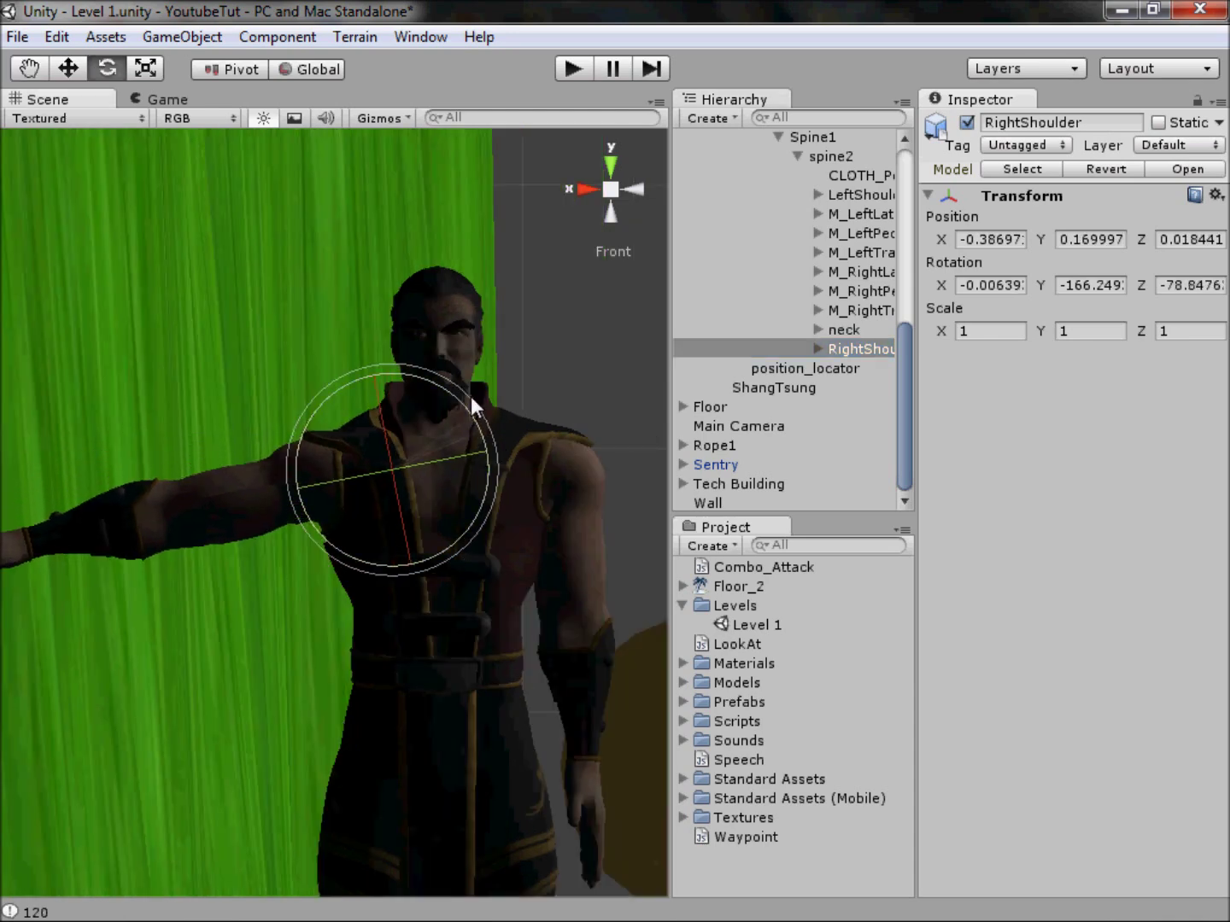
- Expand RightShoulder and rotate the RightArm bone down against the body, to about 74.1 on Z
left_click(827, 348)
left_click(852, 368)
left_click_drag(400, 422, 295, 212)
mouse_move(371, 393)
middle_mouse_down()
mouse_move(339, 284)
mouse_move(382, 418)
middle_mouse_up()
- Refine the right side by rotating RightShoulder to about -83.9 and RightArm to about 78.5 on Z
left_click(851, 349)
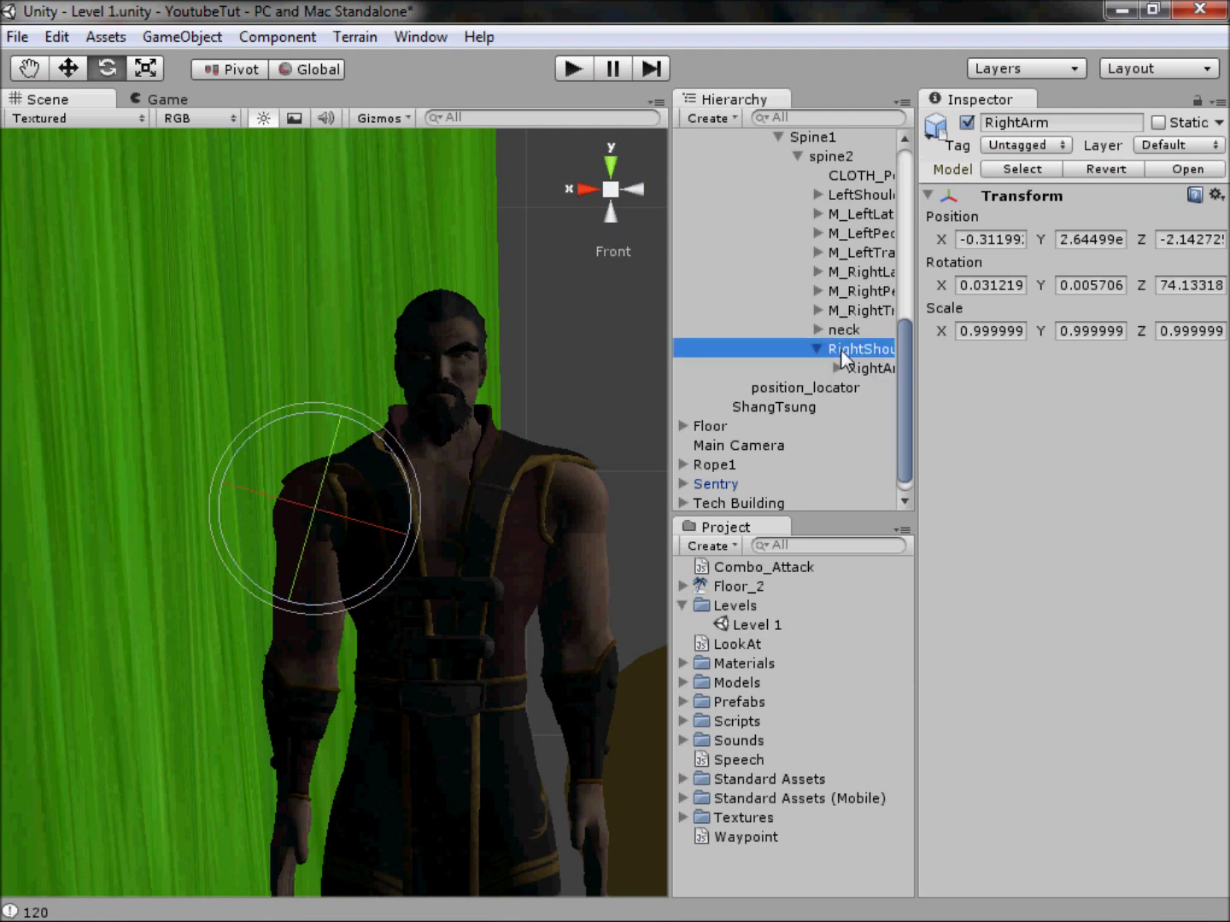
left_click_drag(379, 442, 485, 441)
key("ctrl+z")
left_click(851, 349)
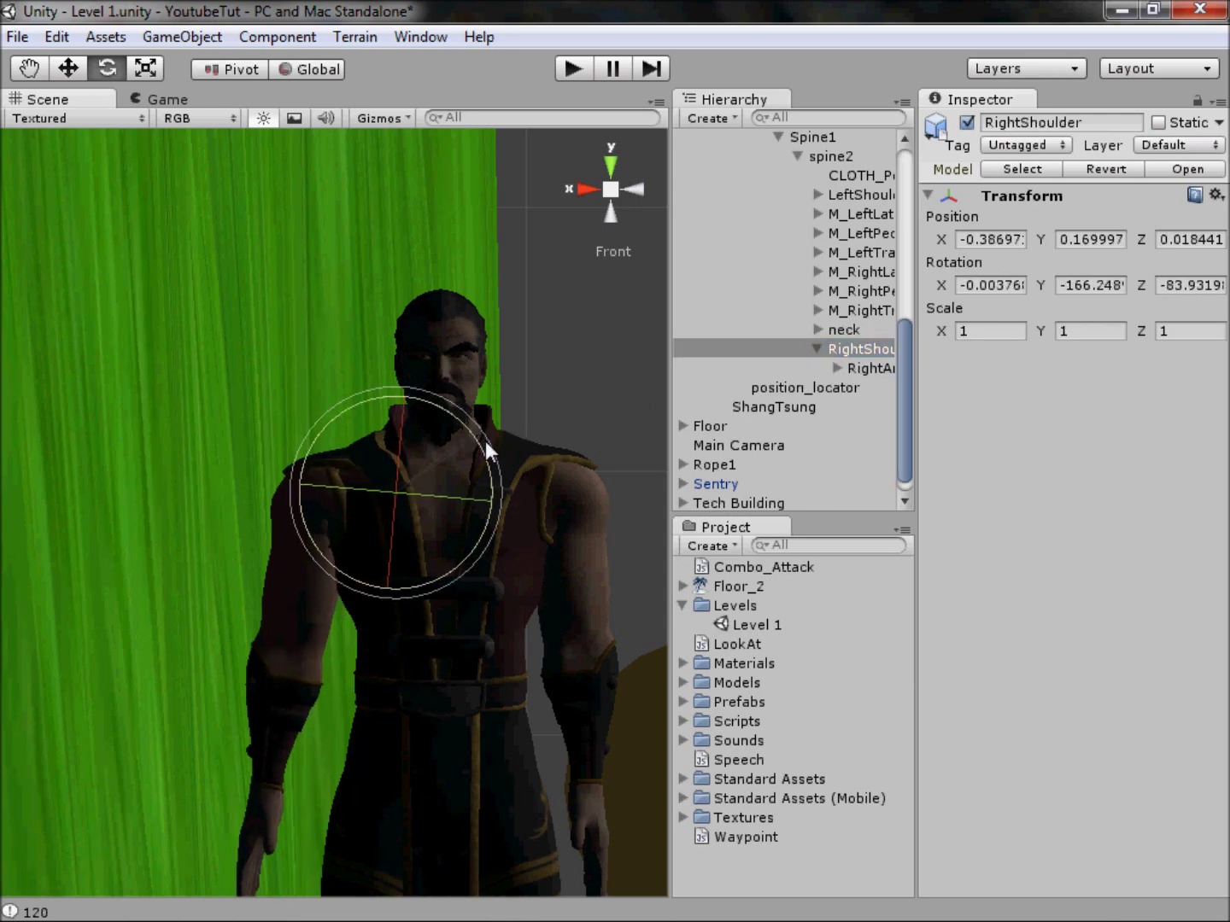
left_click(859, 384)
key("Up")
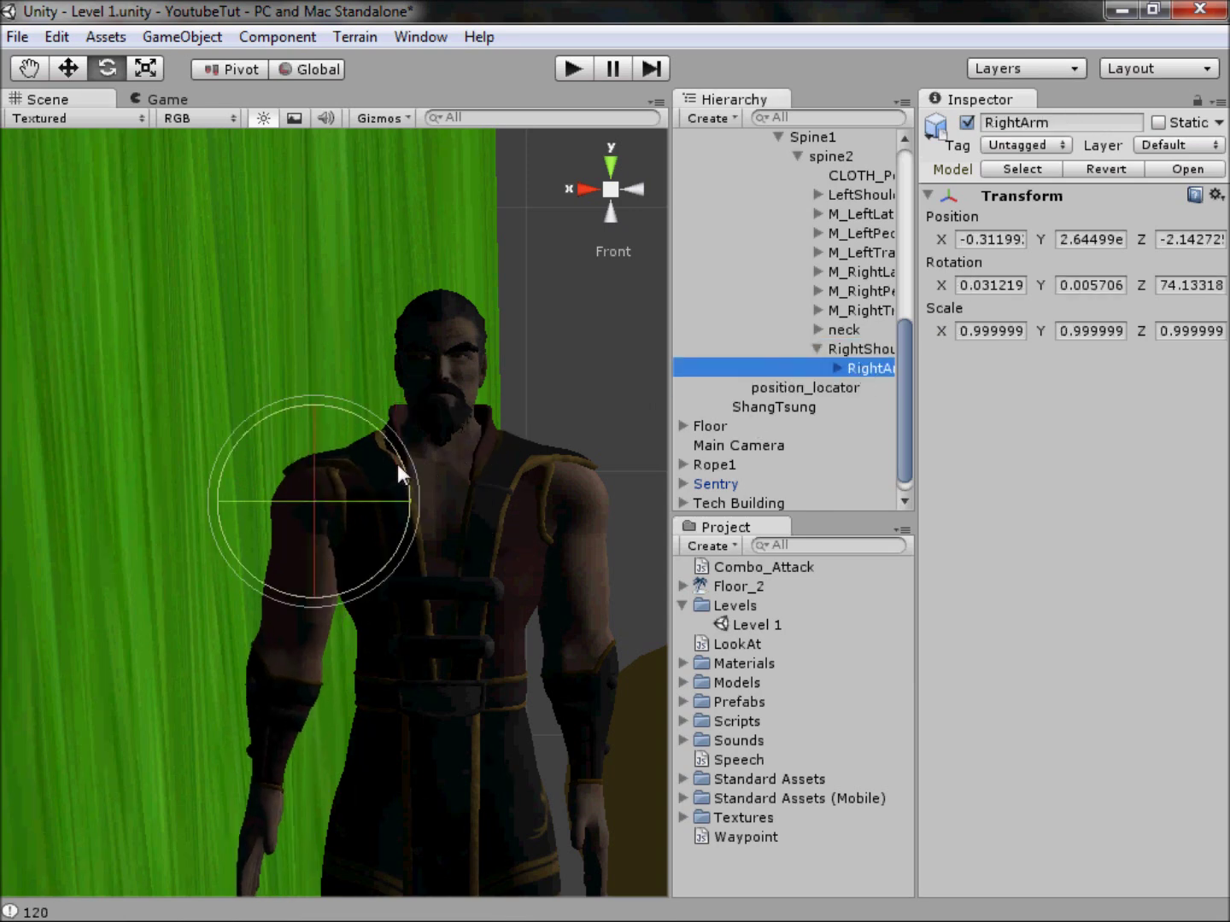
left_click_drag(397, 465, 398, 460)
- Switch the Scene to a perspective view, deselect the arm bone, and survey the characters and terrain from a distance
left_click(605, 196)
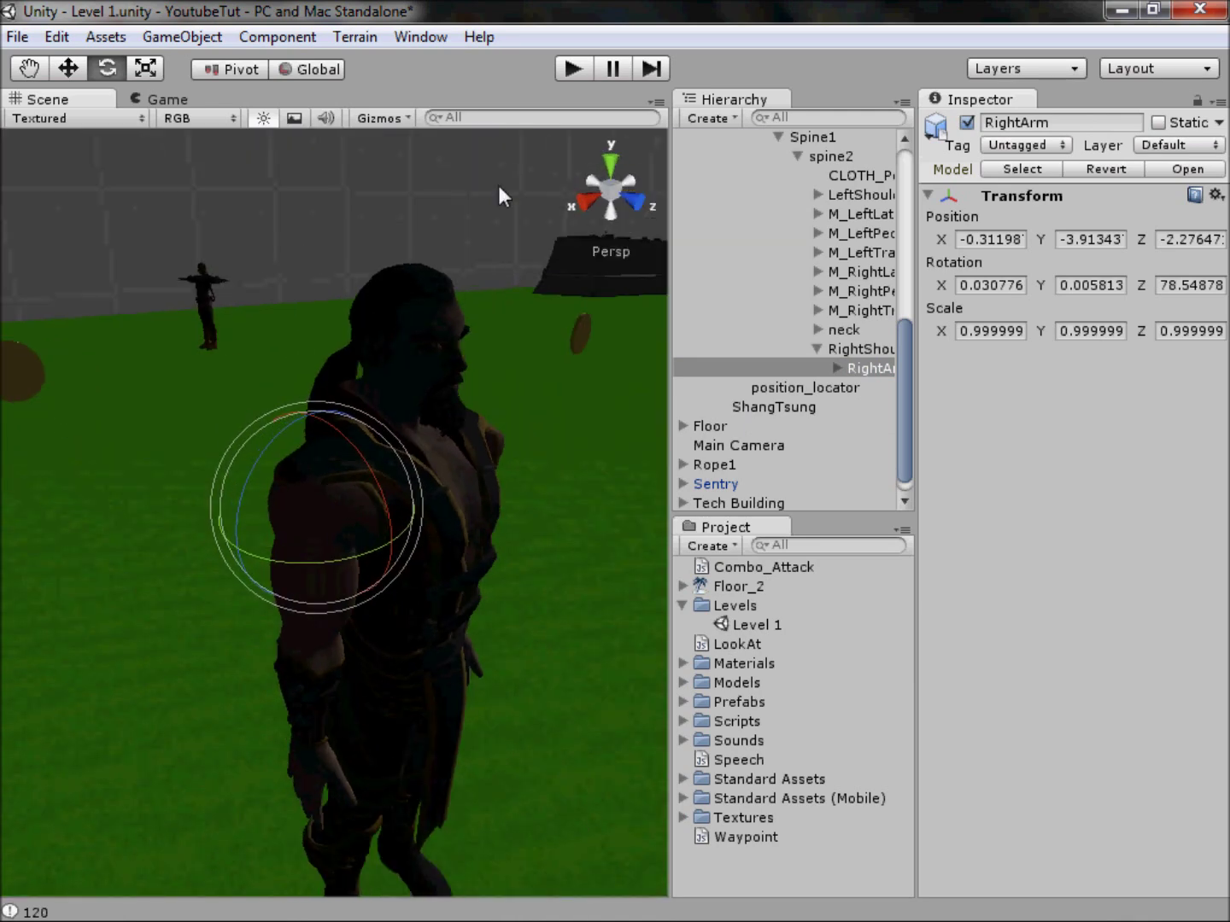
left_click(498, 186)
scroll(466, 211, "down", 14)
middle_click_drag(367, 337, 204, 473)
scroll(204, 472, "down", 12)
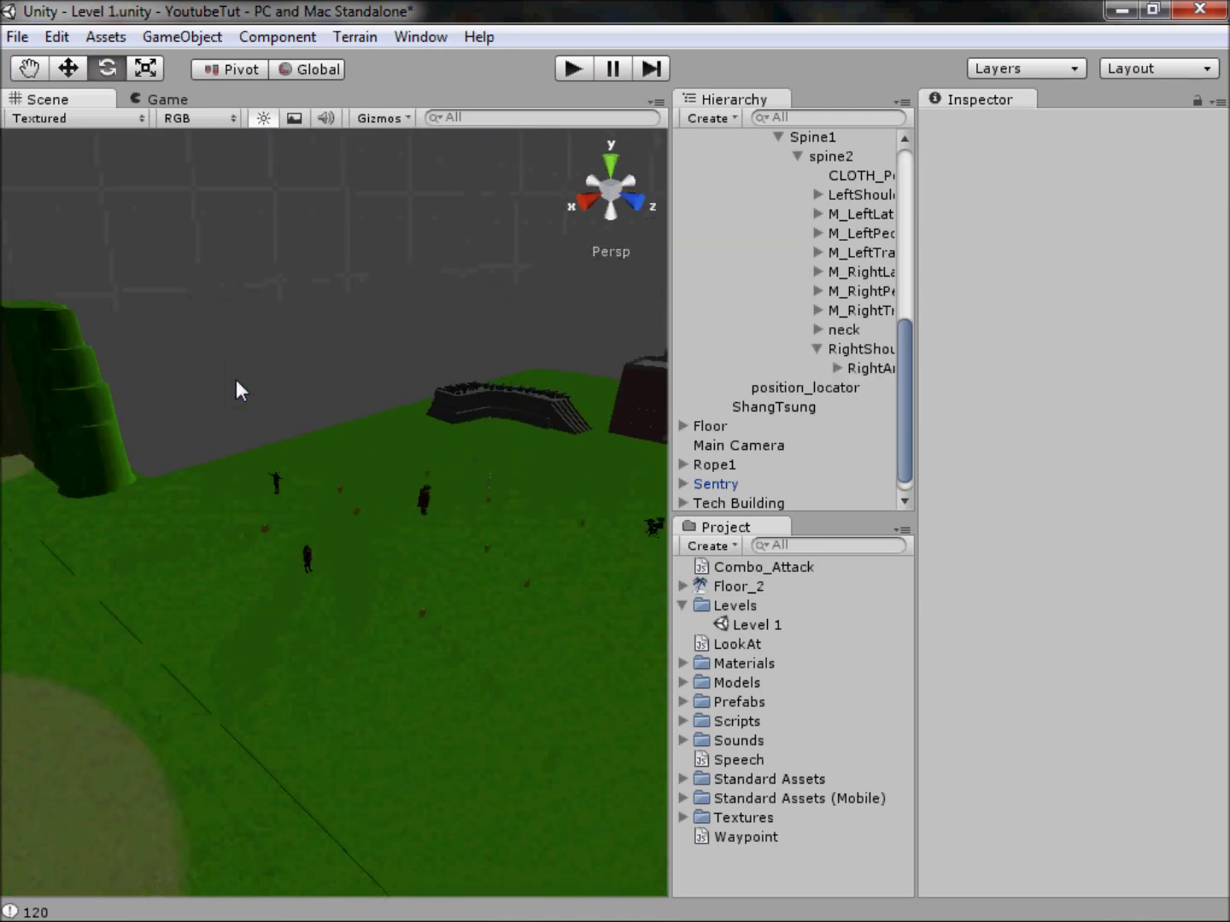
left_click_drag(237, 380, 458, 496, "alt")
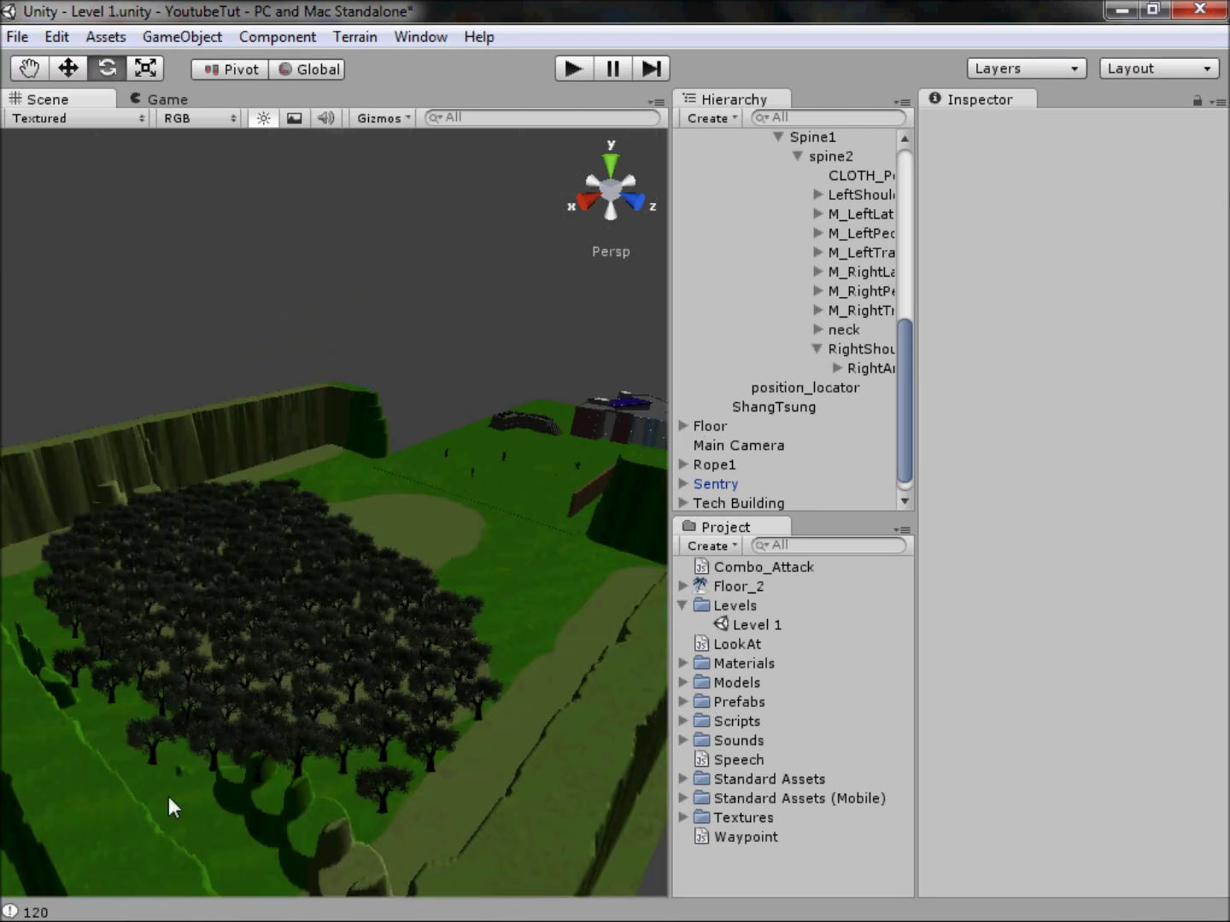
left_click_drag(255, 651, 349, 556, "alt")
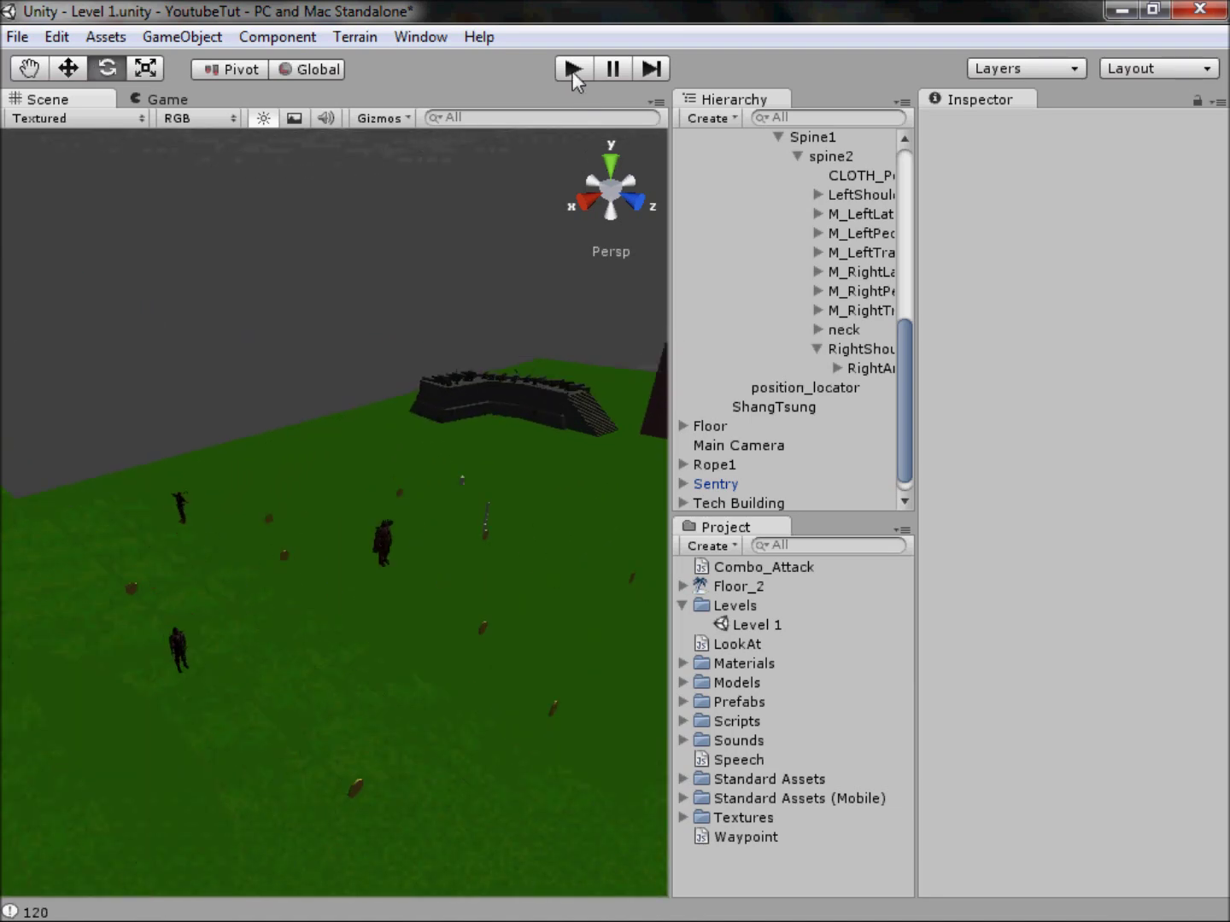
- Run the game and steer the player up to and around ShangTsung to check his lowered arms
left_click(573, 70)
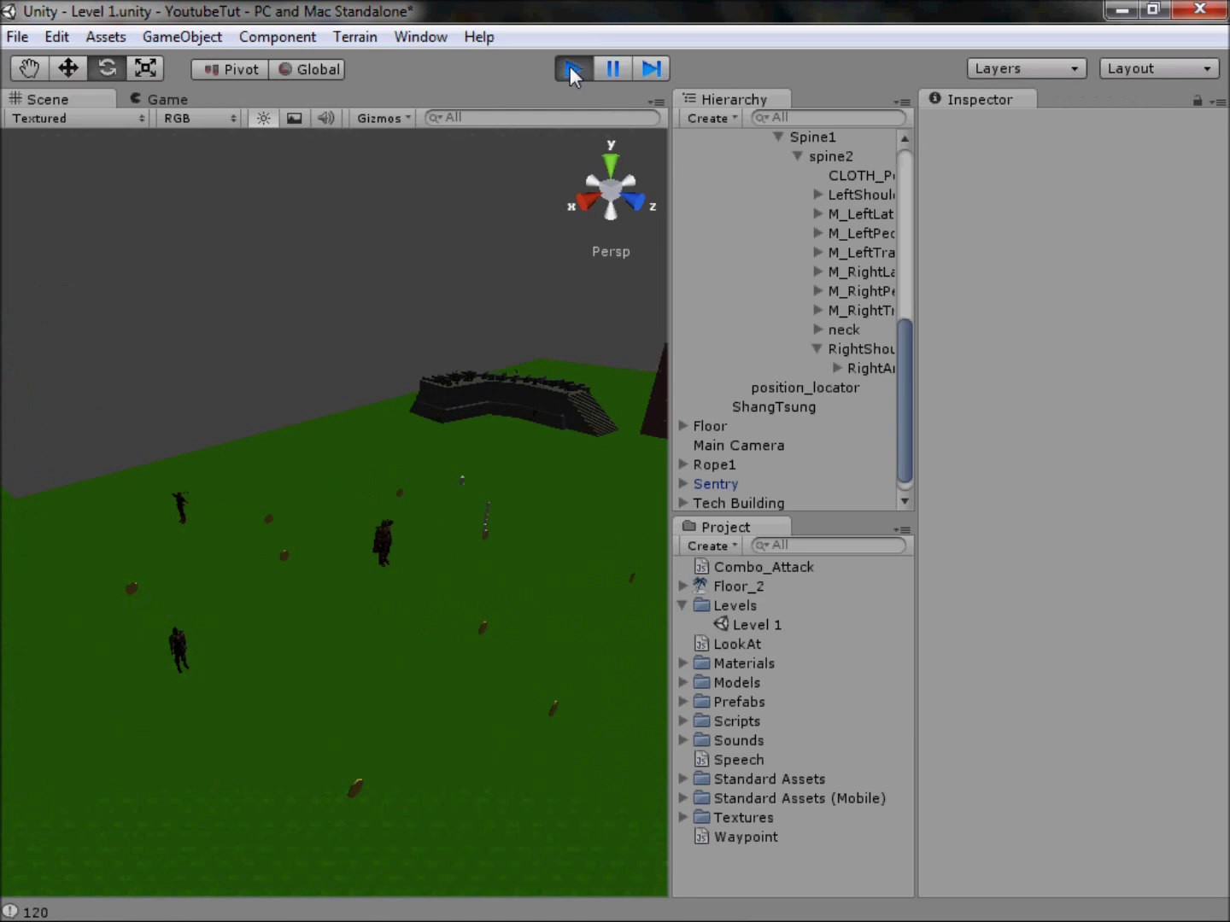
key("d")
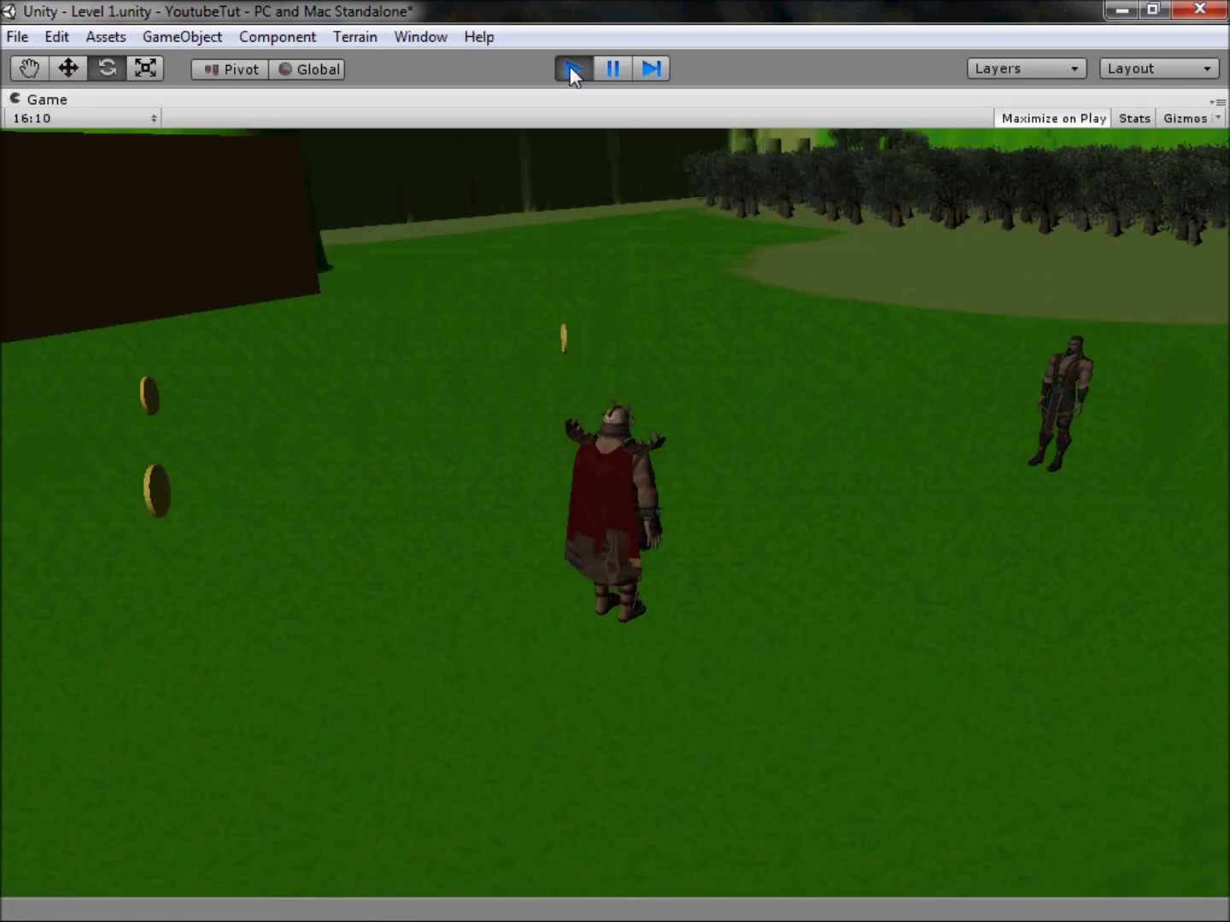
key("w")
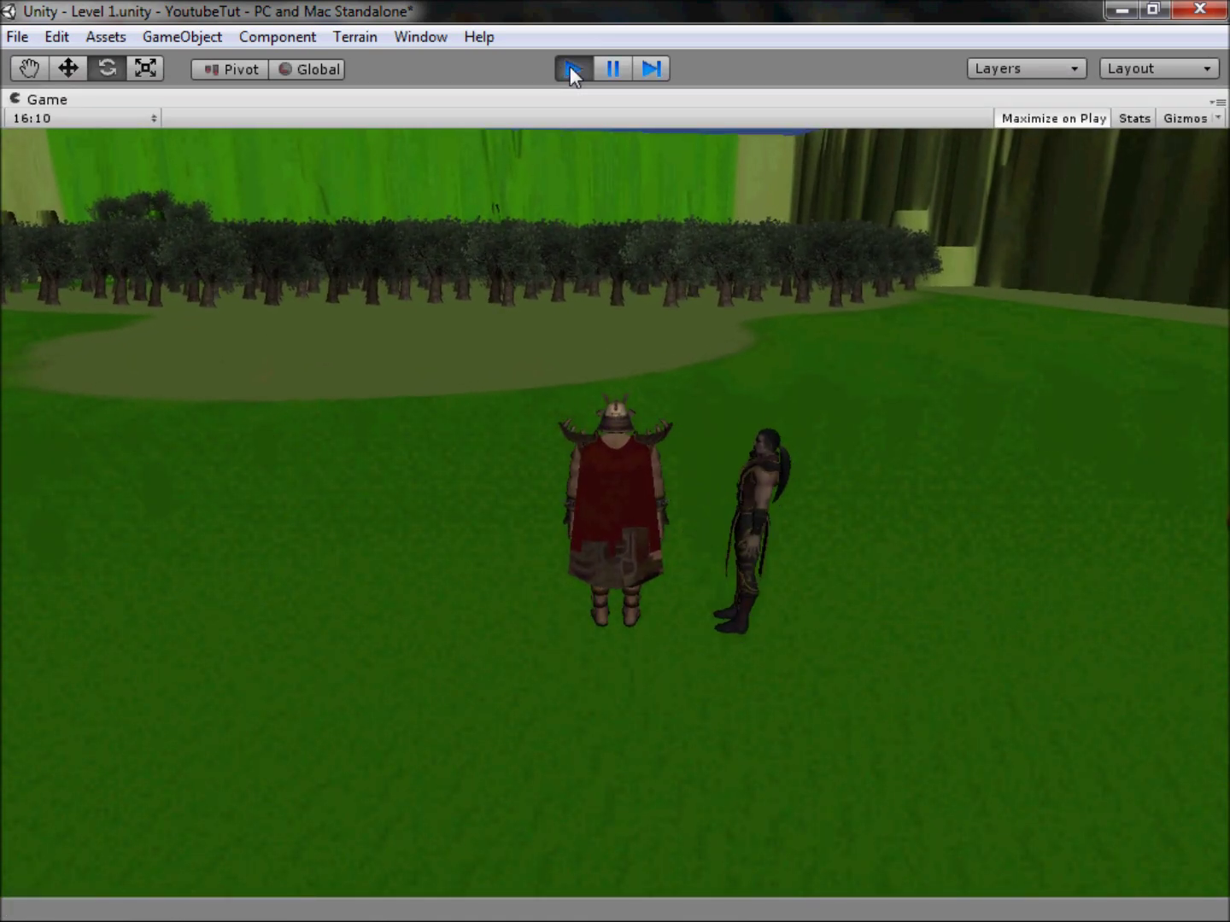
key("w")
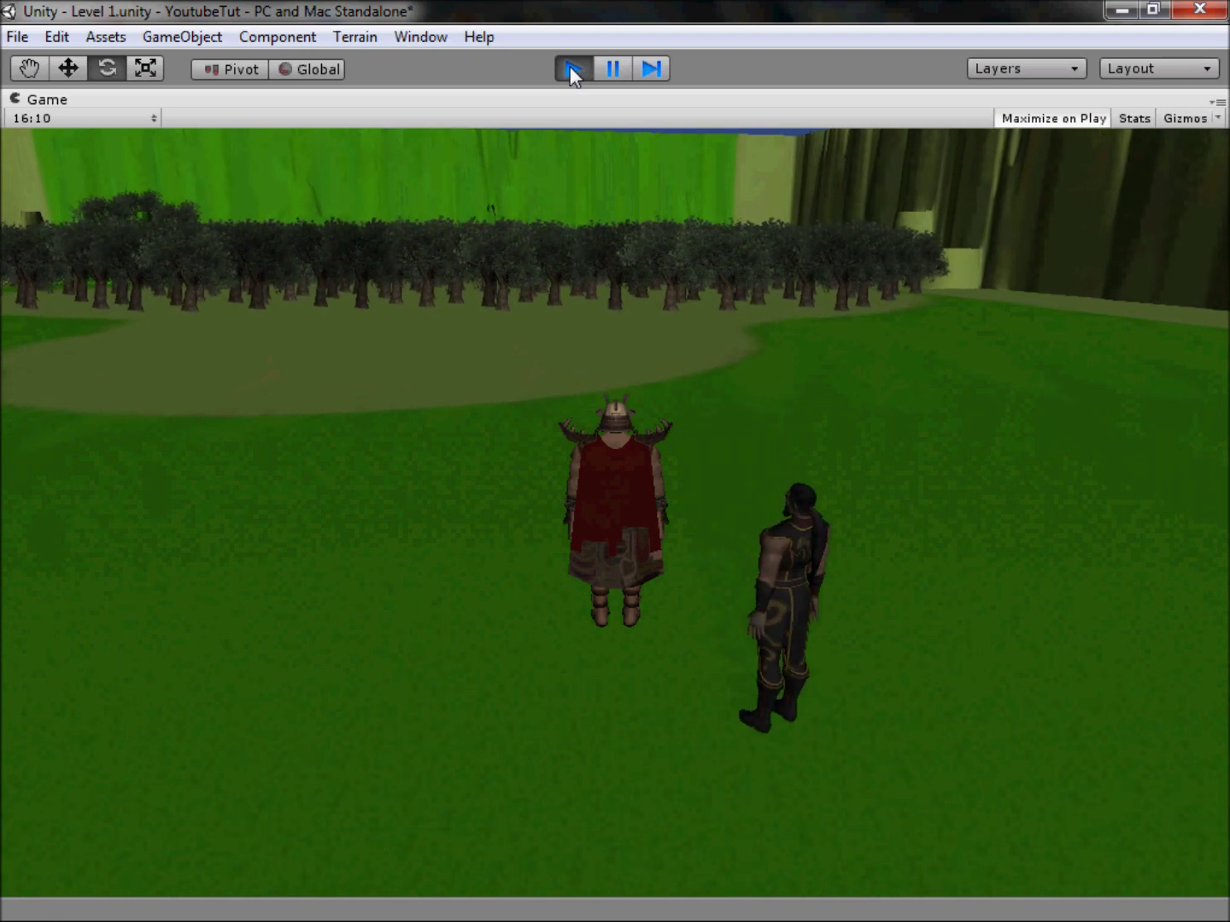
key("s")
key("d")
key("d")
key("w")
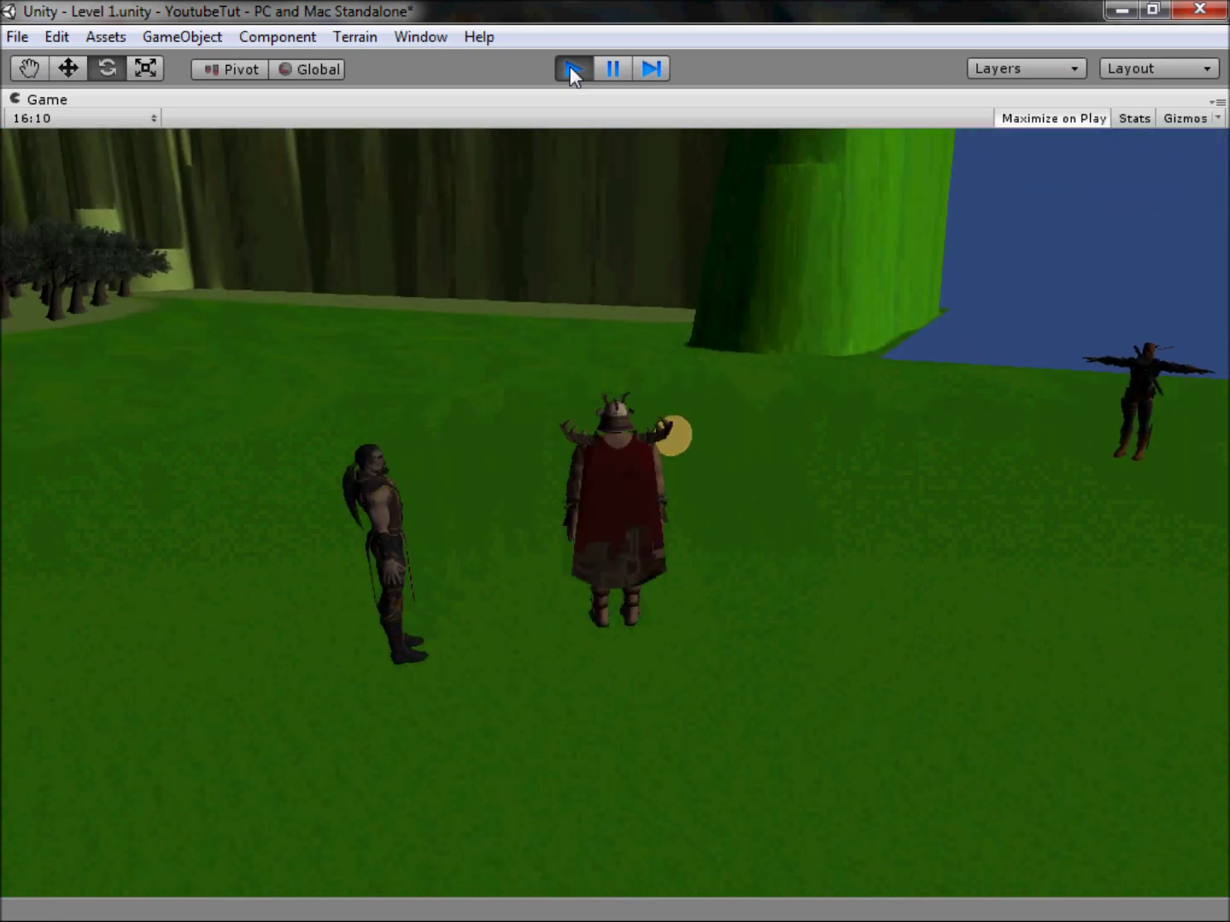
- Steer the player past ShangTsung to the enemy with outstretched arms to compare their poses, and stop the game
key("a")
key("s")
key("w")
key("a")
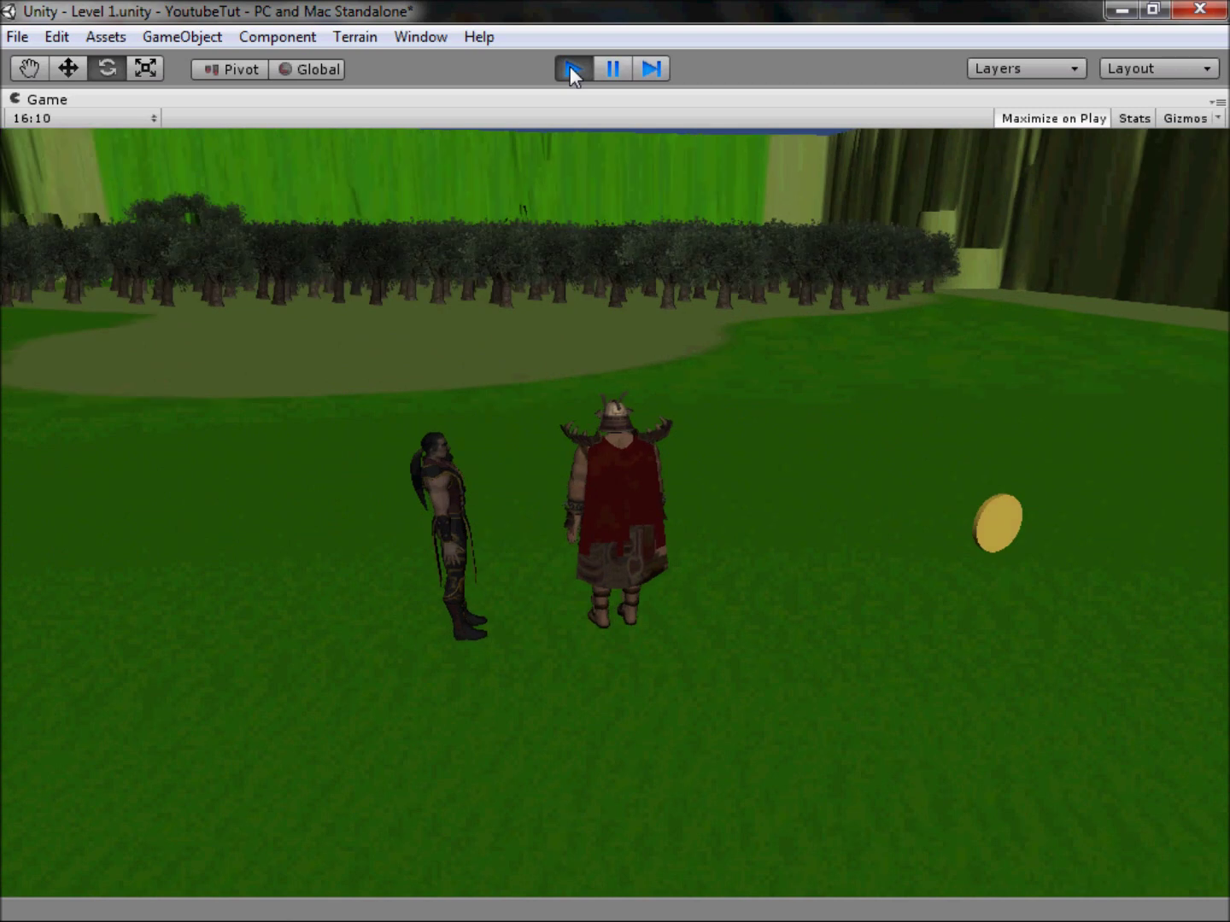
key("a")
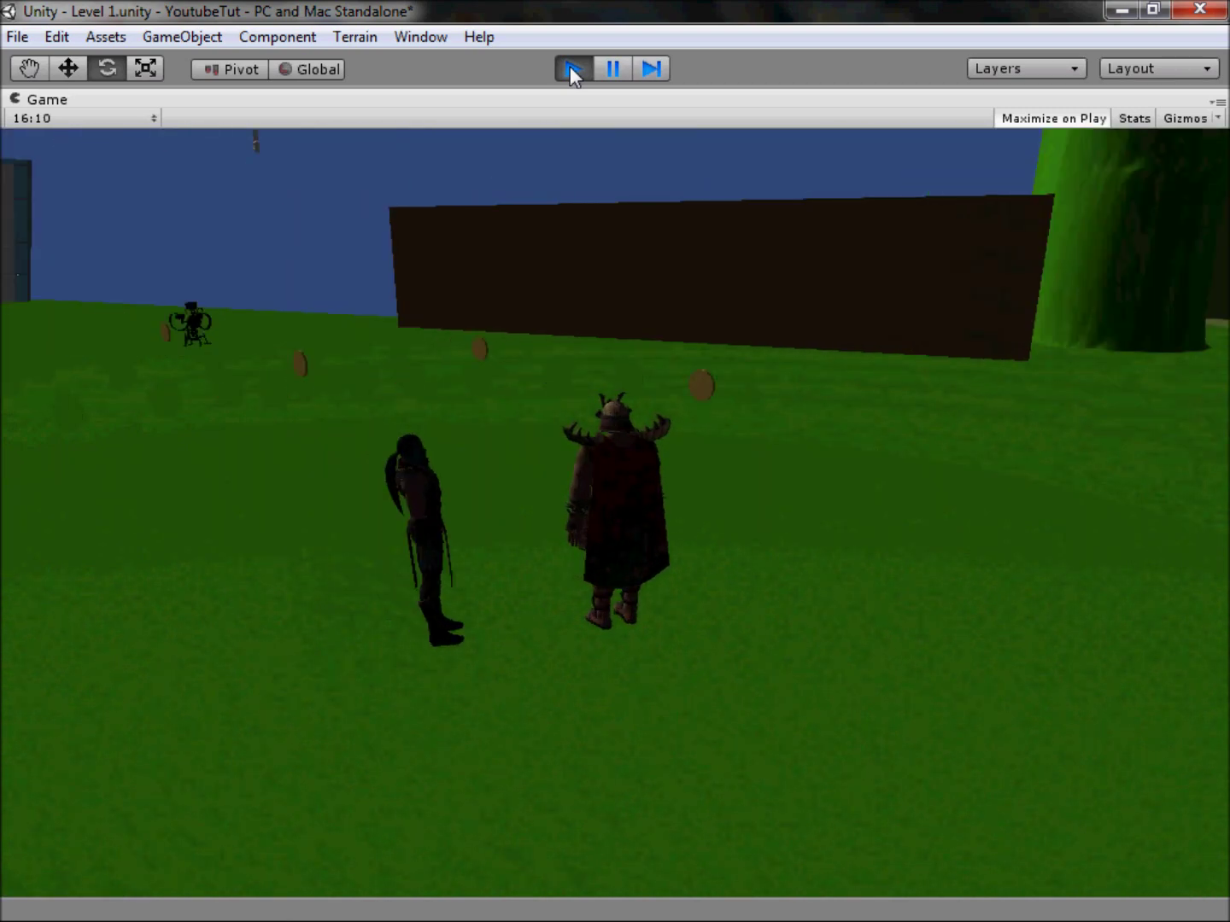
key("w")
key("d")
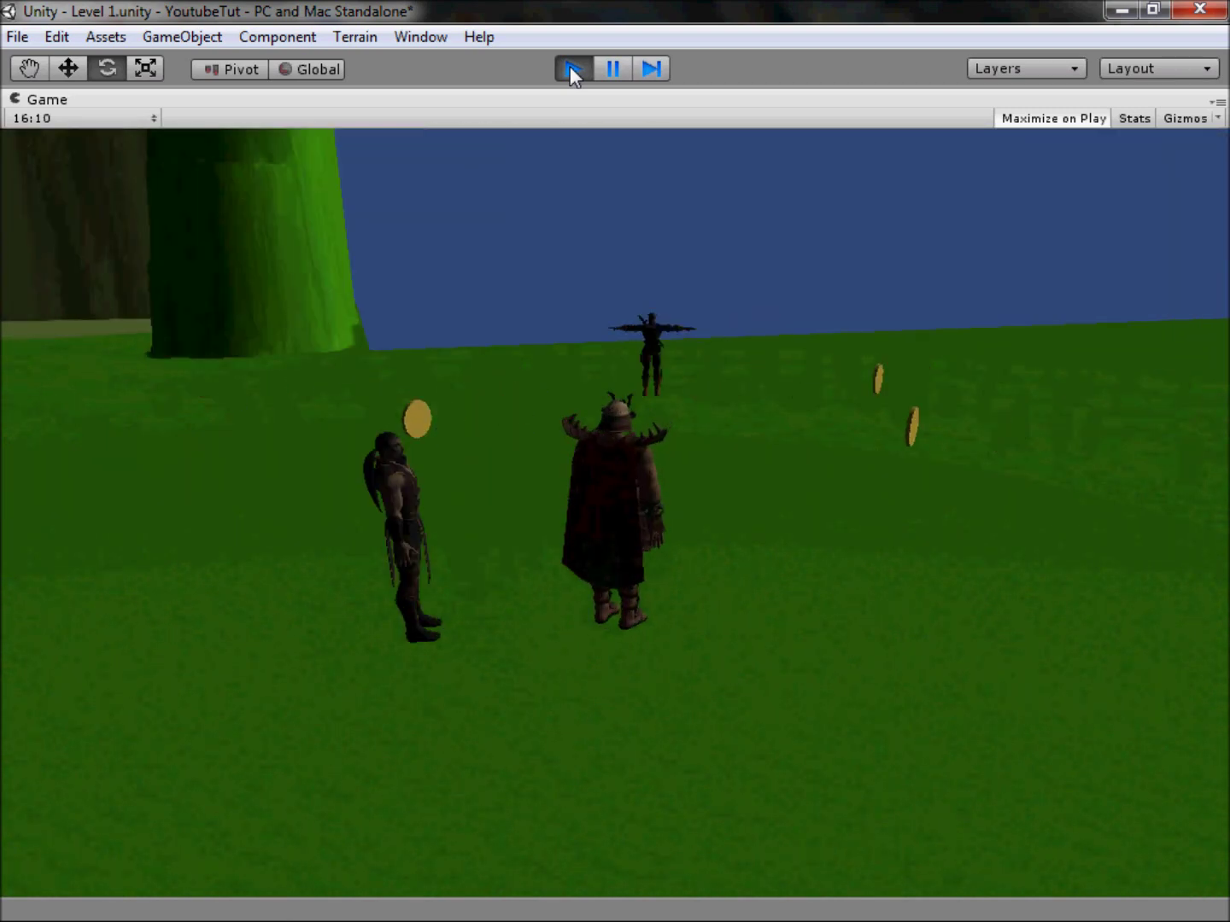
key("a")
key("a")
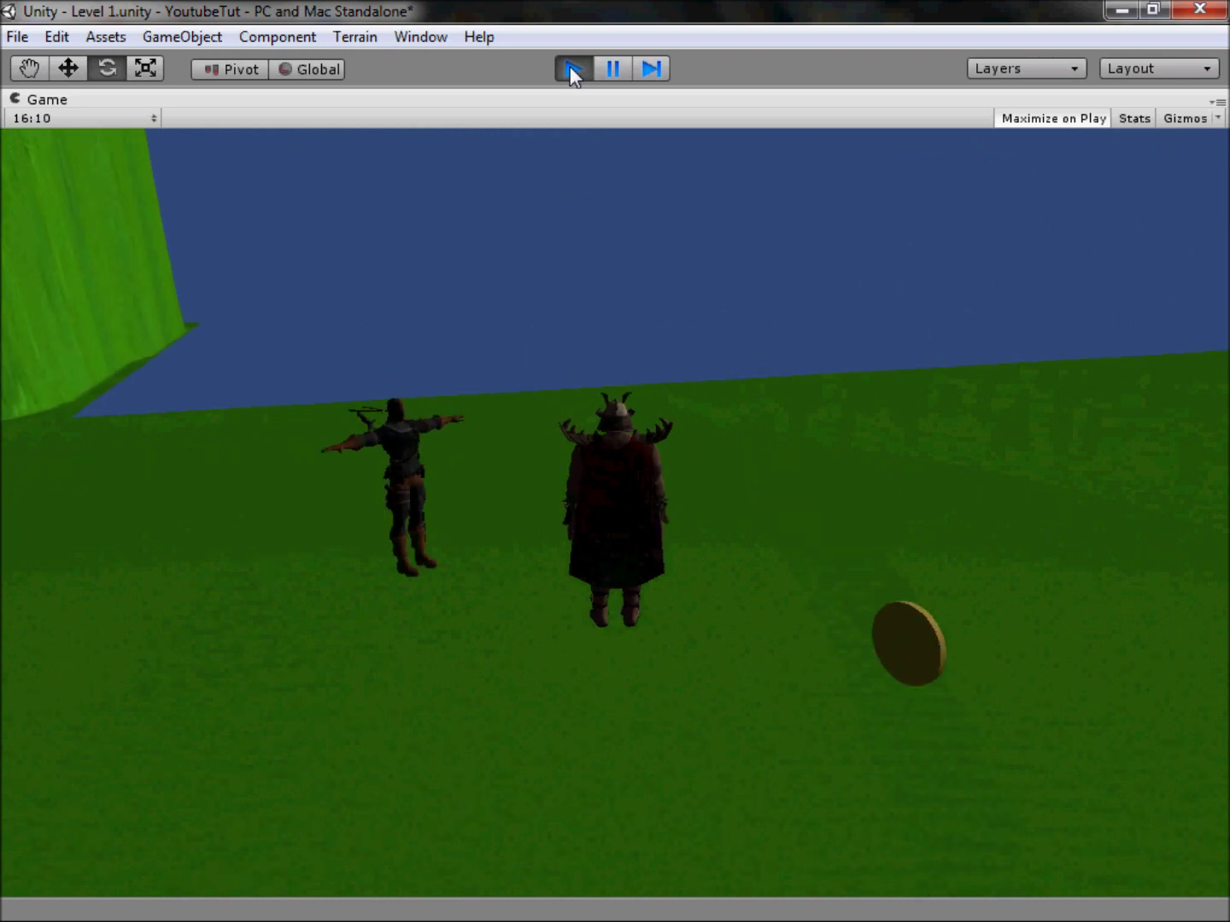
key("d")
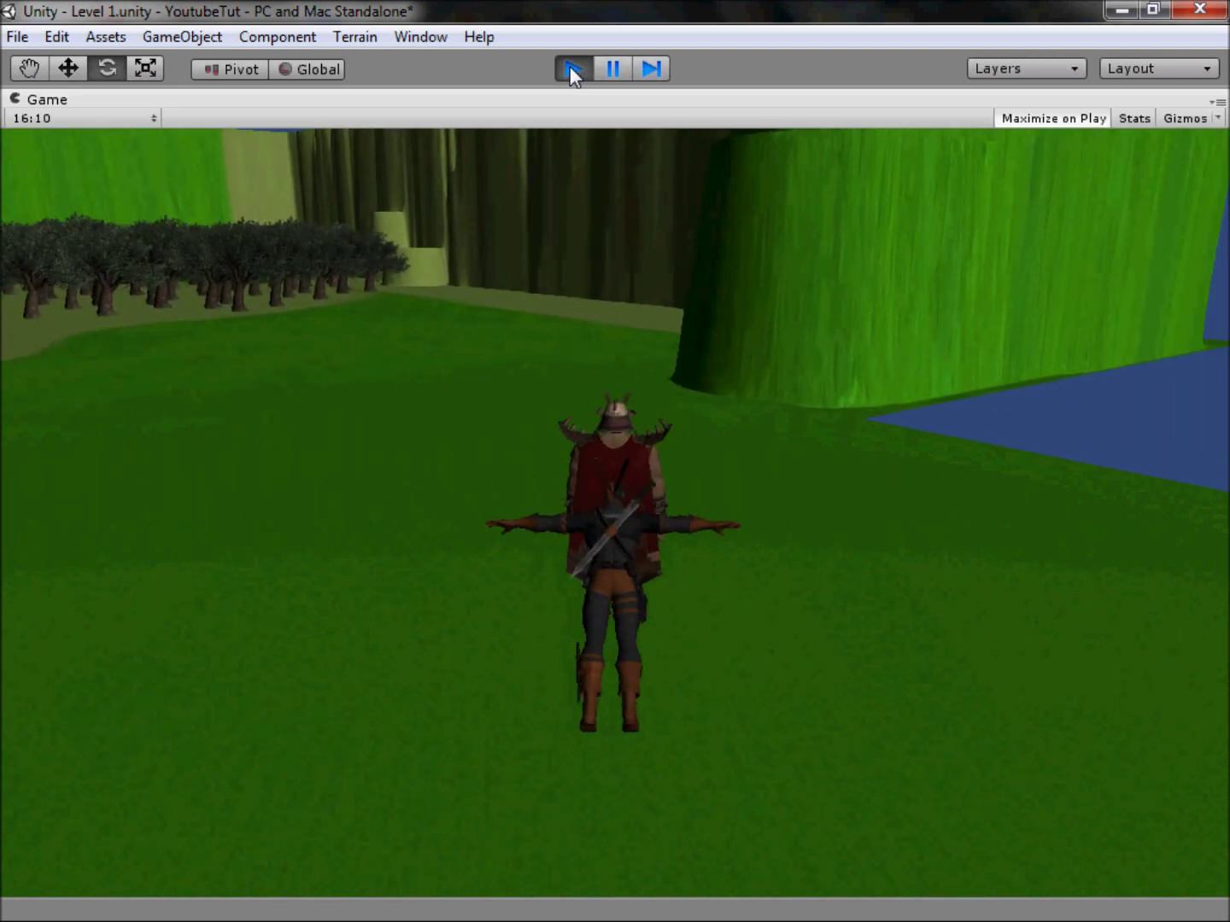
left_click(570, 67)
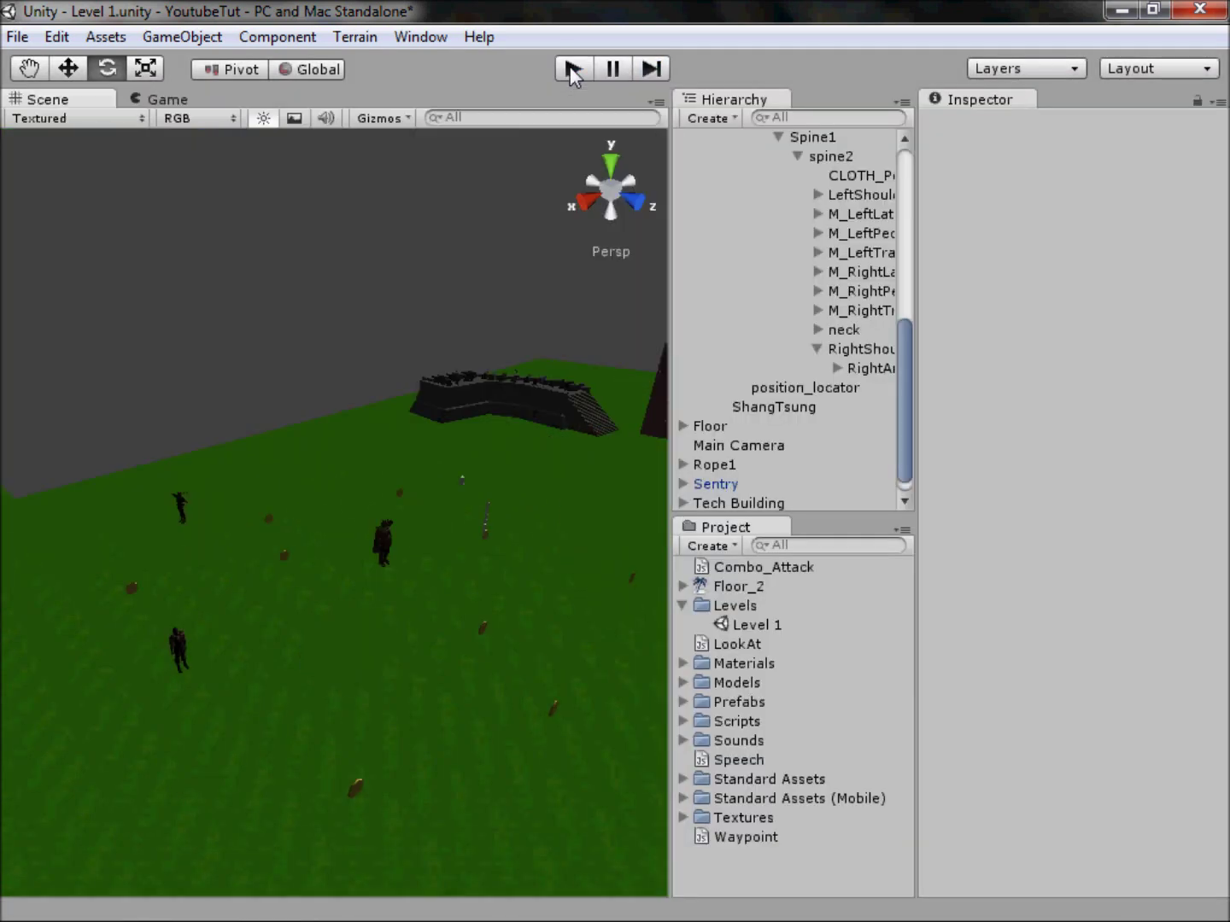